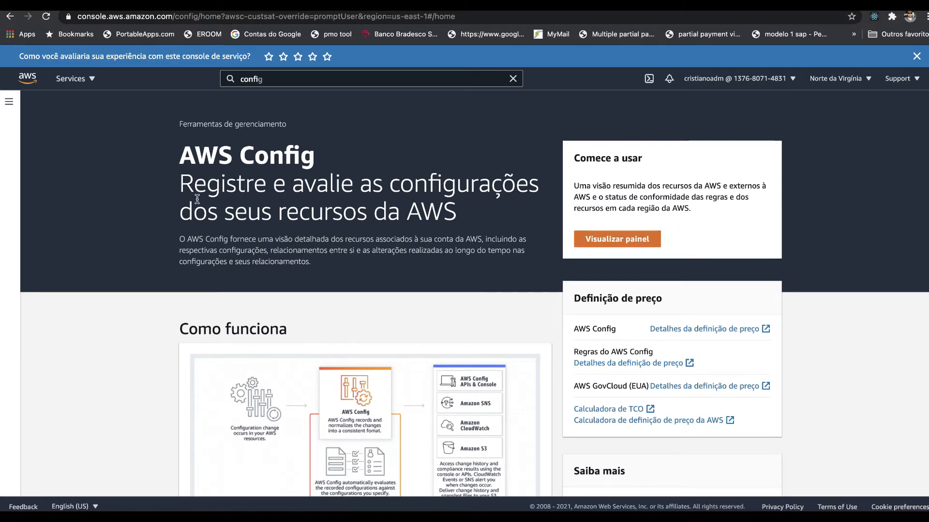
Step: Review the AWS Config overview page, including how it works, its benefits, features and use cases
drag(194, 185, 410, 241)
scroll(410, 241, down, 3)
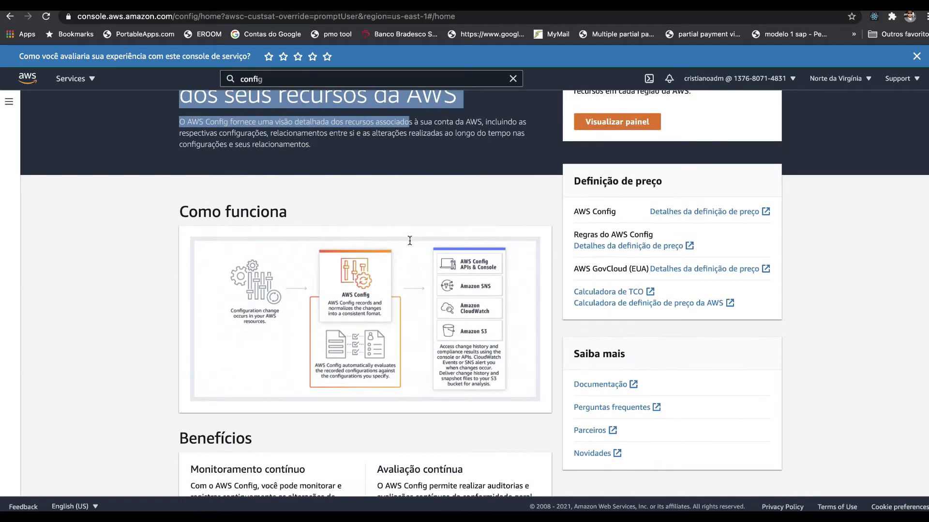
scroll(409, 240, down, 2)
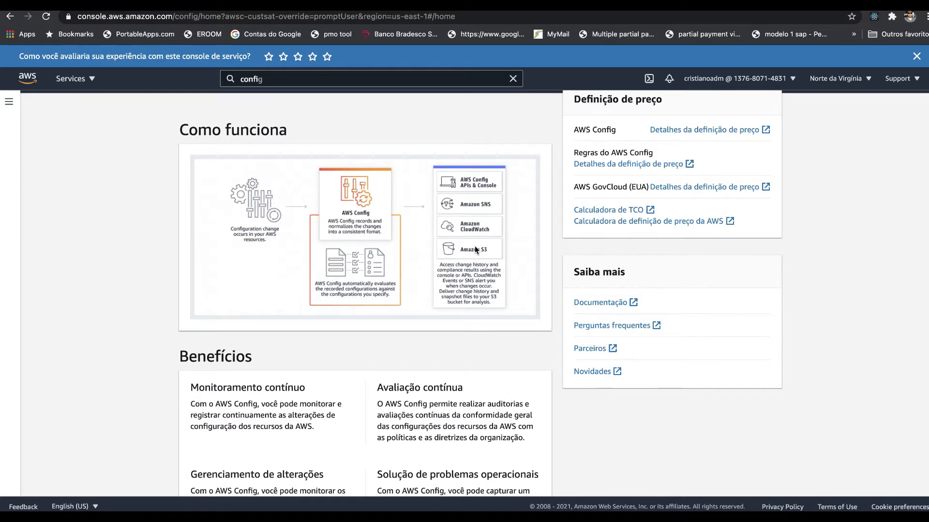
scroll(439, 340, down, 3)
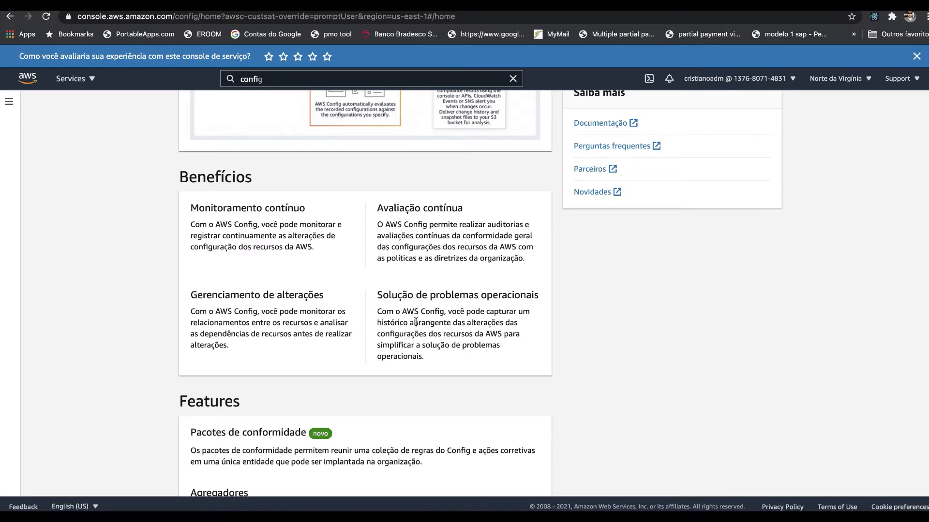
scroll(415, 322, down, 2)
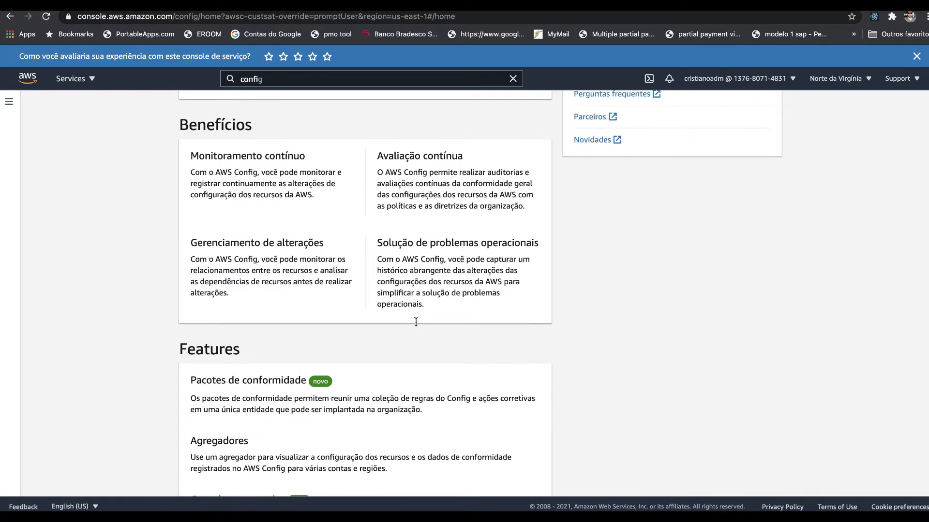
scroll(416, 321, up, 5)
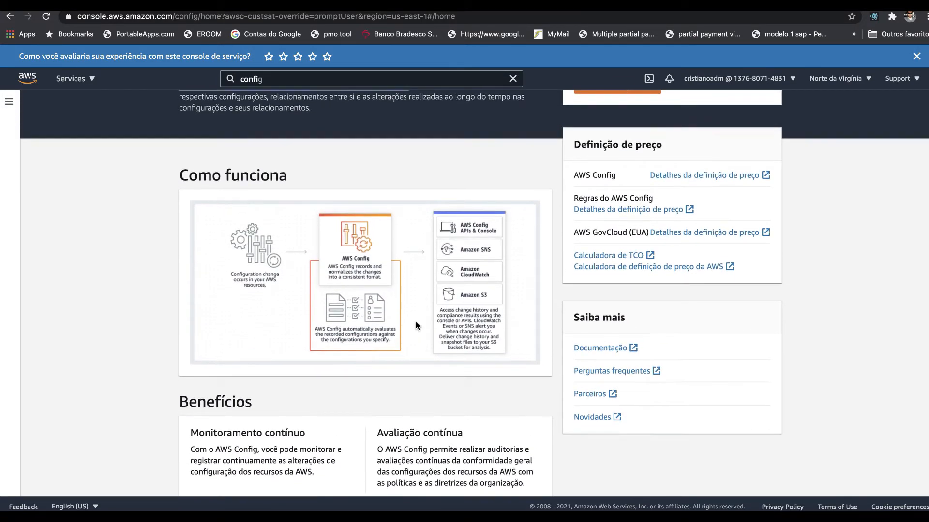
scroll(416, 326, down, 7)
scroll(416, 325, up, 1)
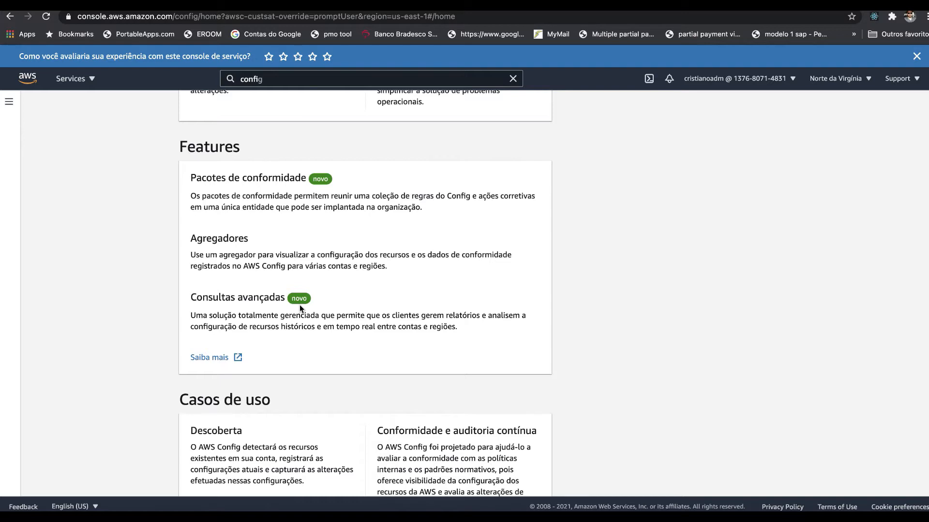
scroll(300, 306, down, 2)
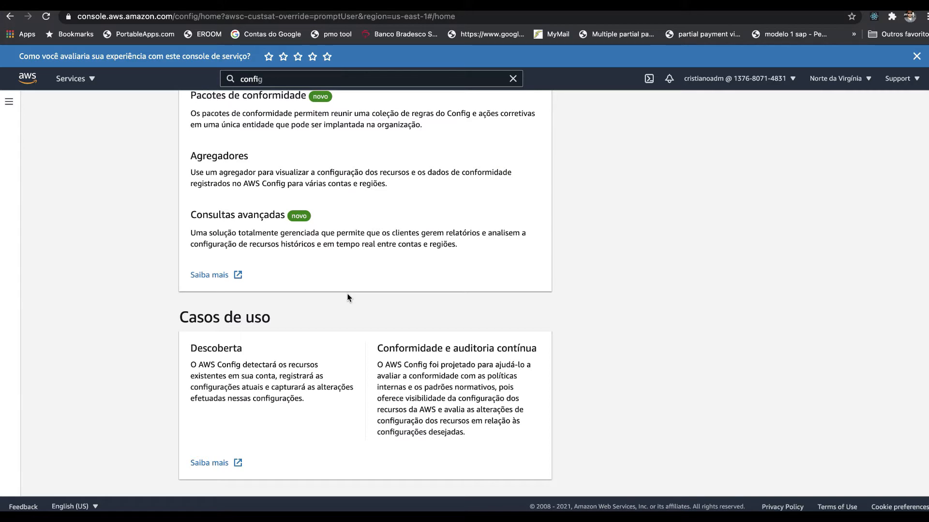
scroll(347, 294, up, 15)
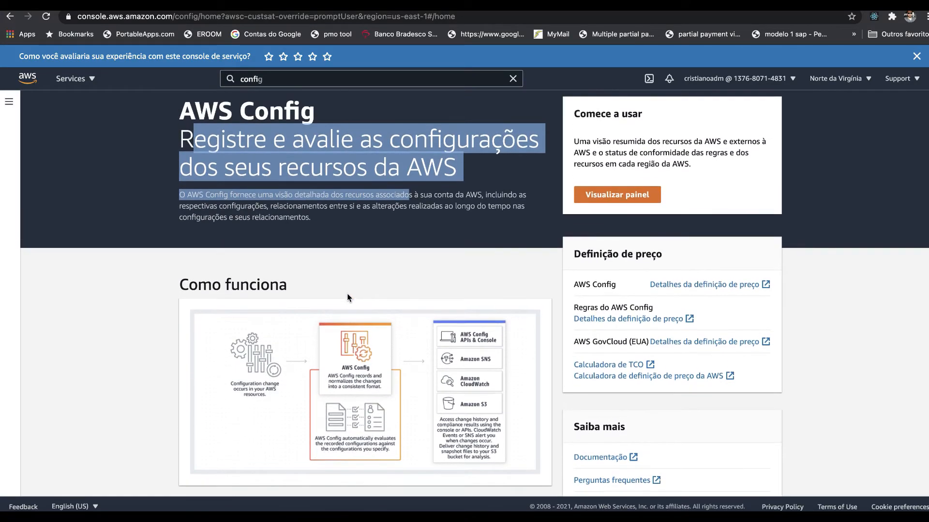
scroll(347, 294, up, 2)
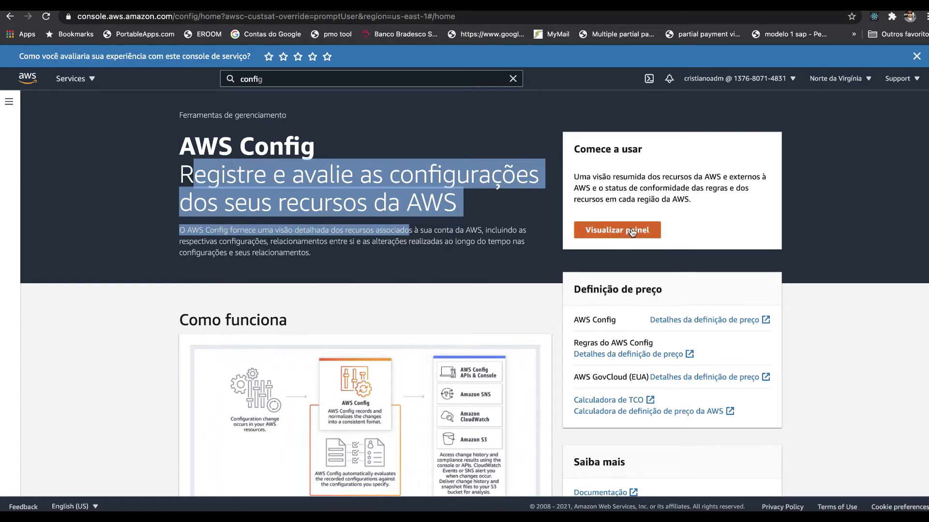
Step: Switch the region to América do Sul (São Paulo) sa-east-1 and start the guided AWS Config setup
click(846, 82)
scroll(740, 326, down, 2)
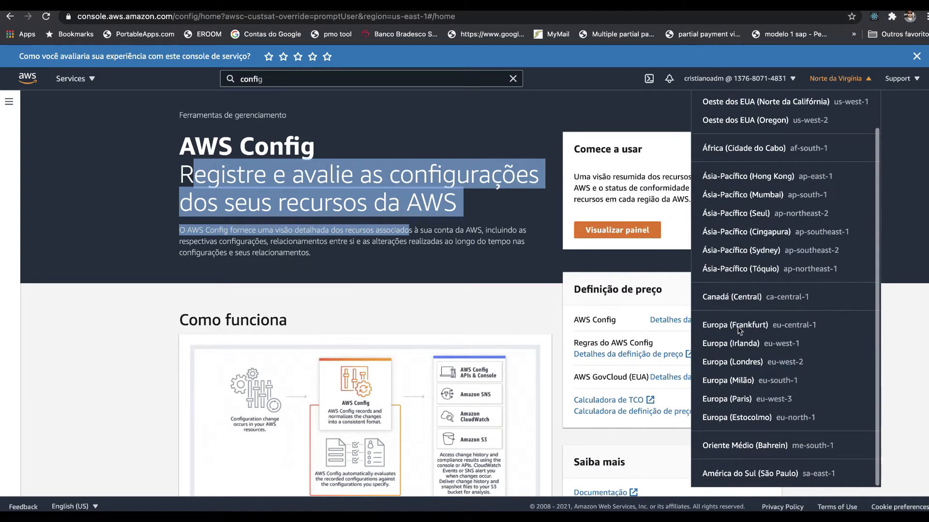
click(747, 475)
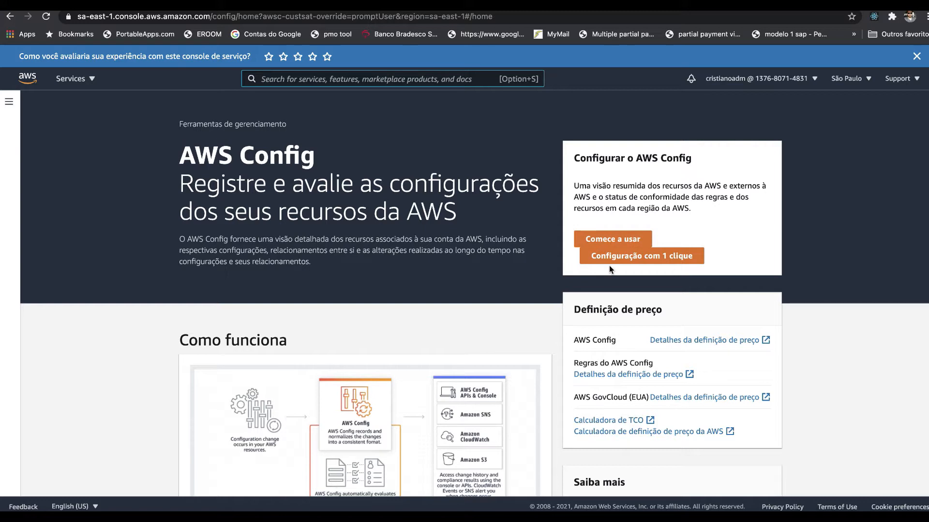
click(611, 239)
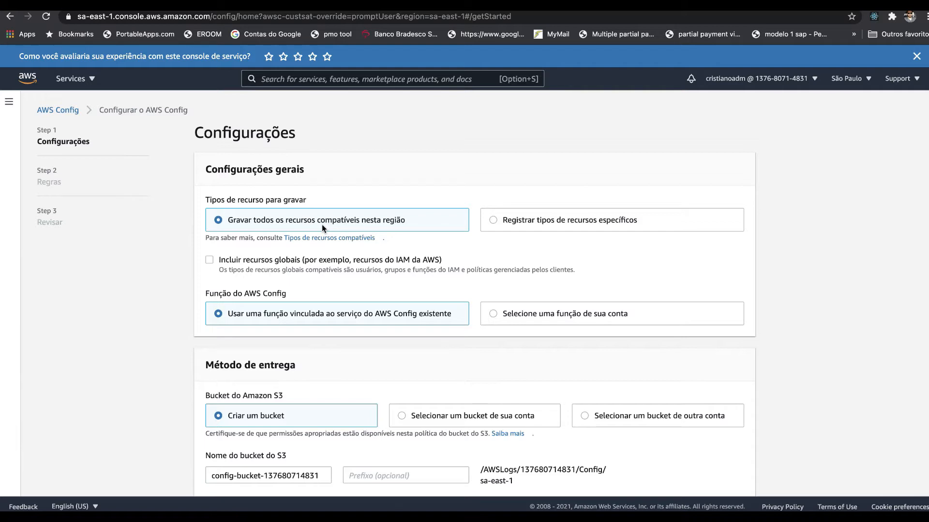
click(521, 220)
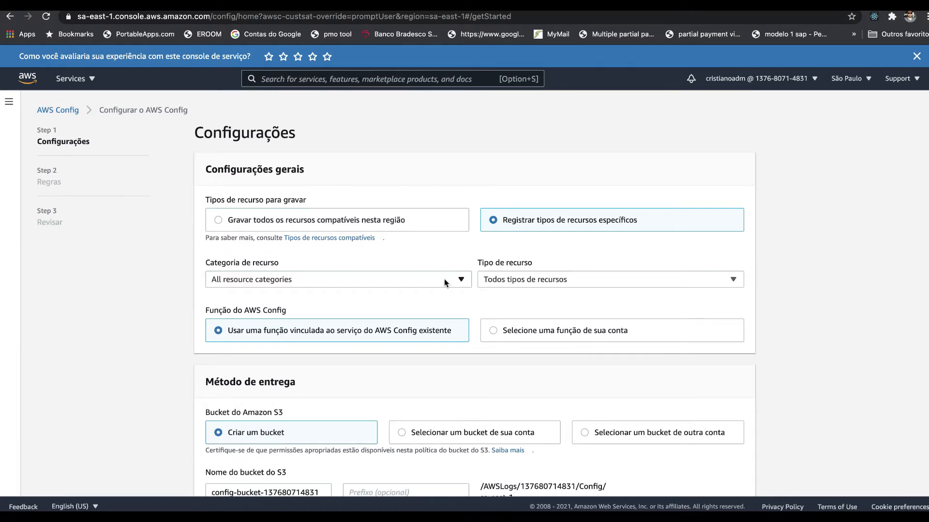
click(457, 281)
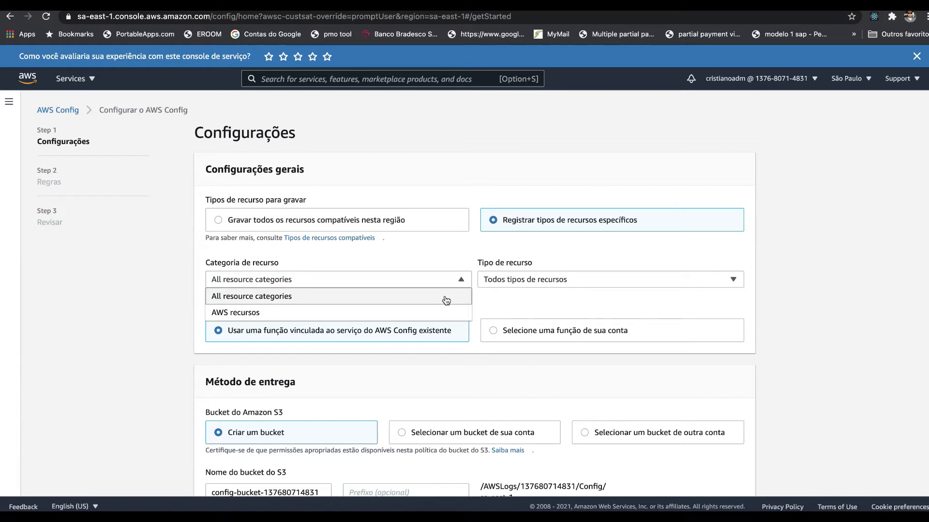
click(588, 280)
click(588, 280)
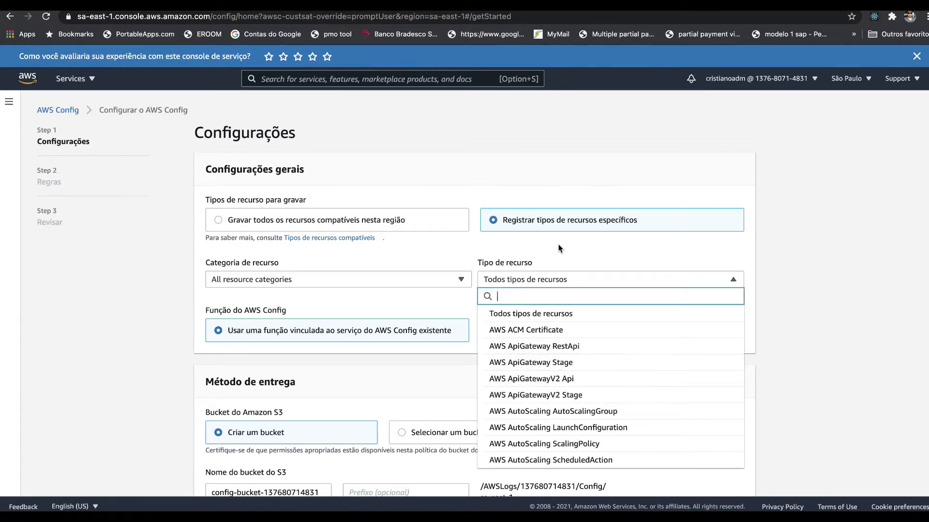
click(332, 220)
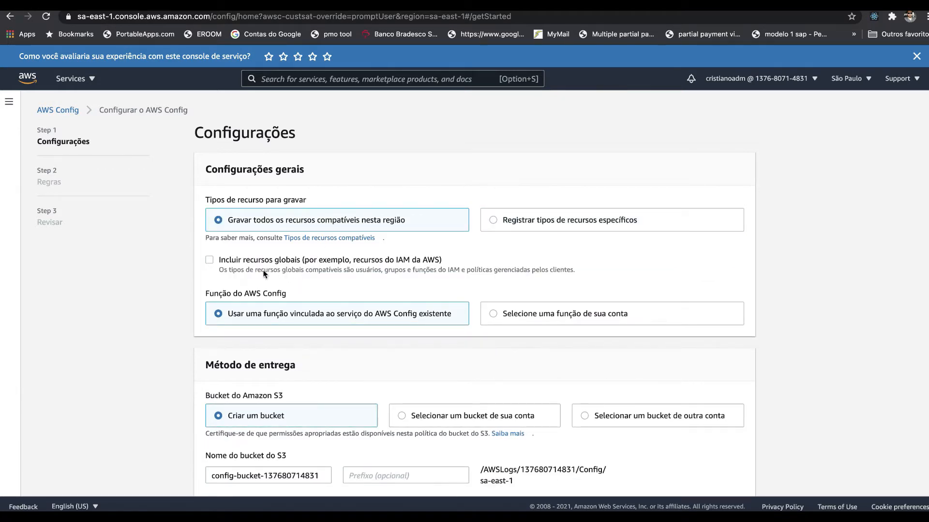
Step: Include global resources, such as AWS IAM resources, in the recording, and check the S3 bucket name under the delivery method
drag(246, 259, 422, 264)
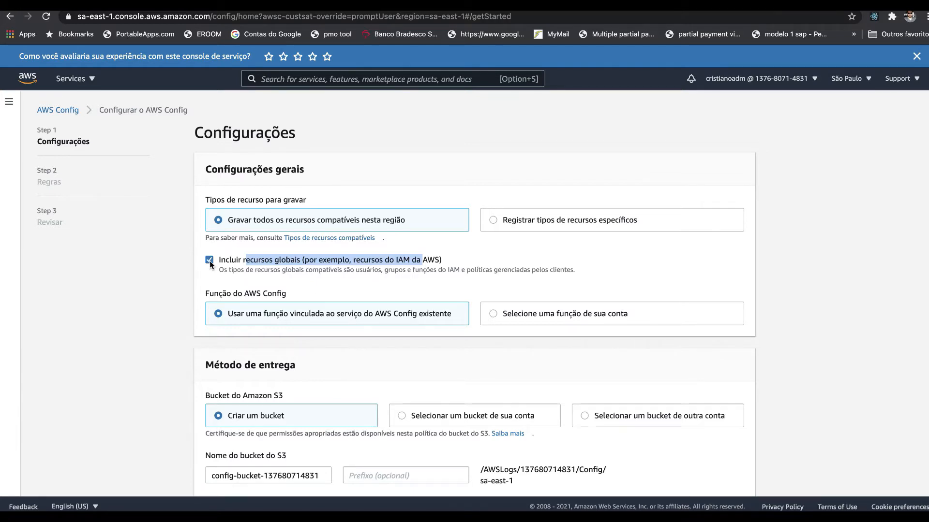
scroll(210, 260, down, 4)
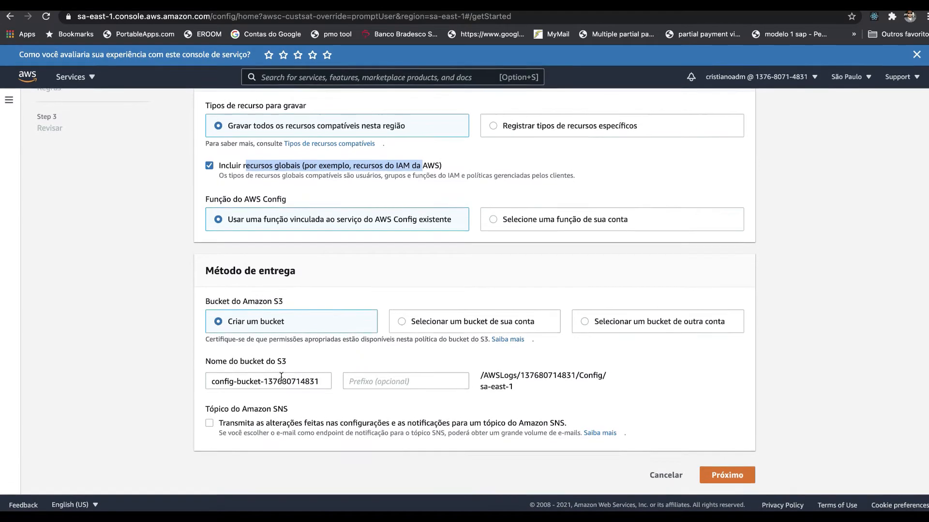
double_click(300, 388)
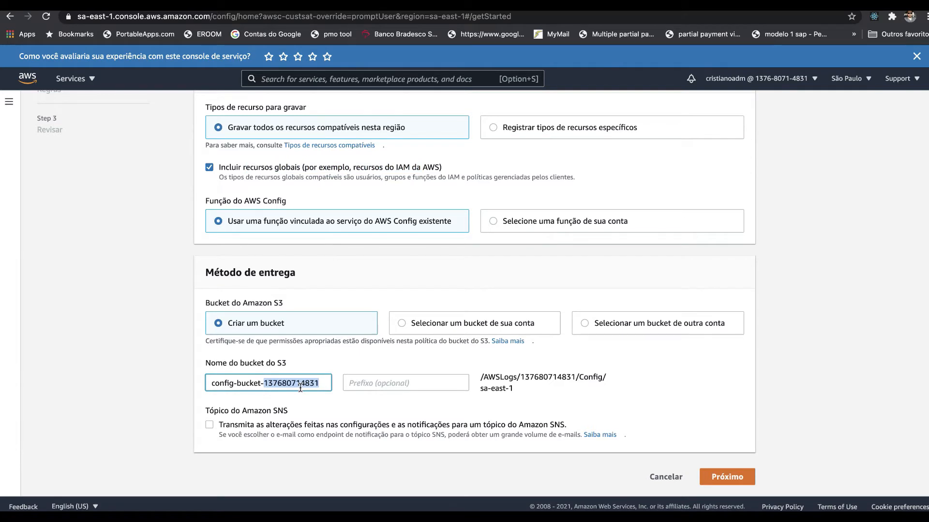
click(180, 416)
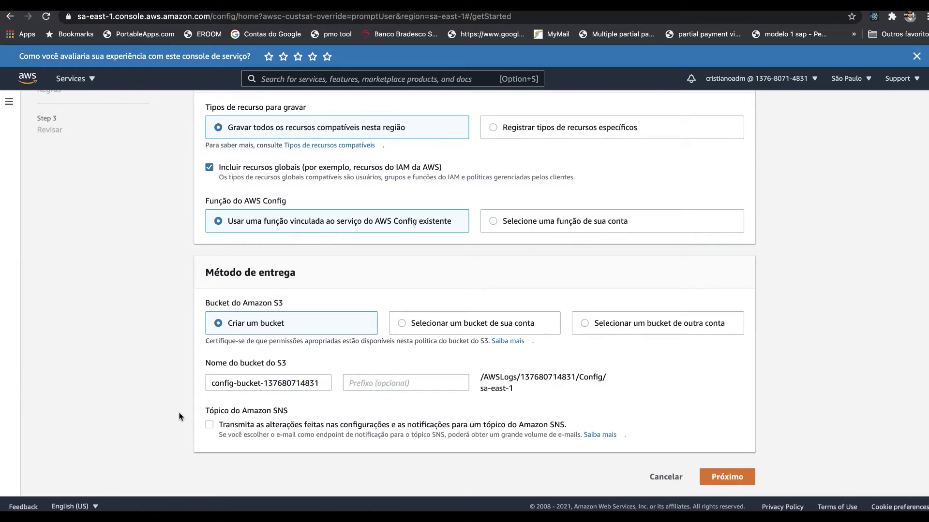
click(209, 425)
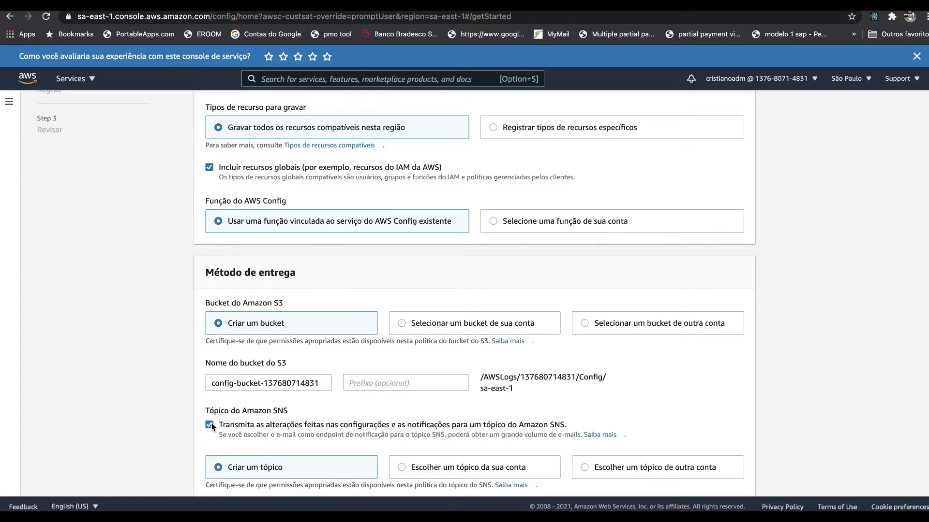
scroll(210, 424, down, 4)
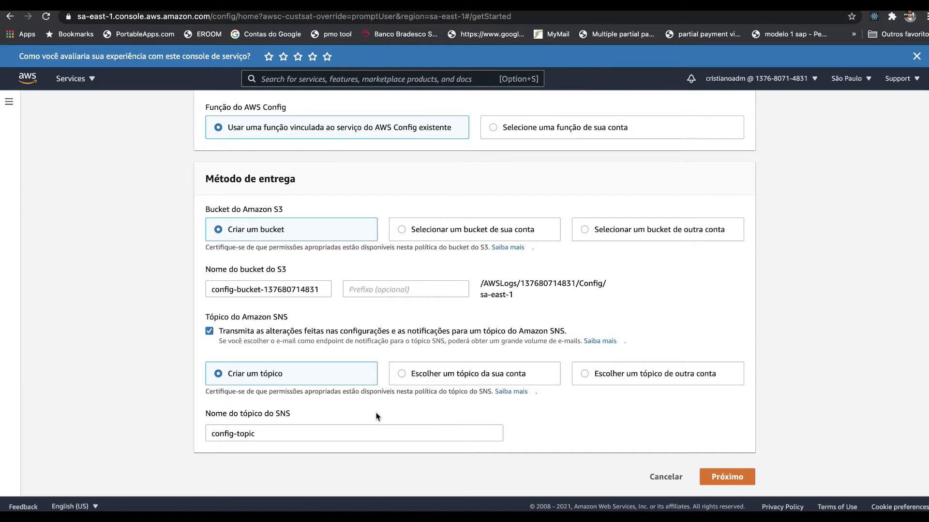
click(280, 331)
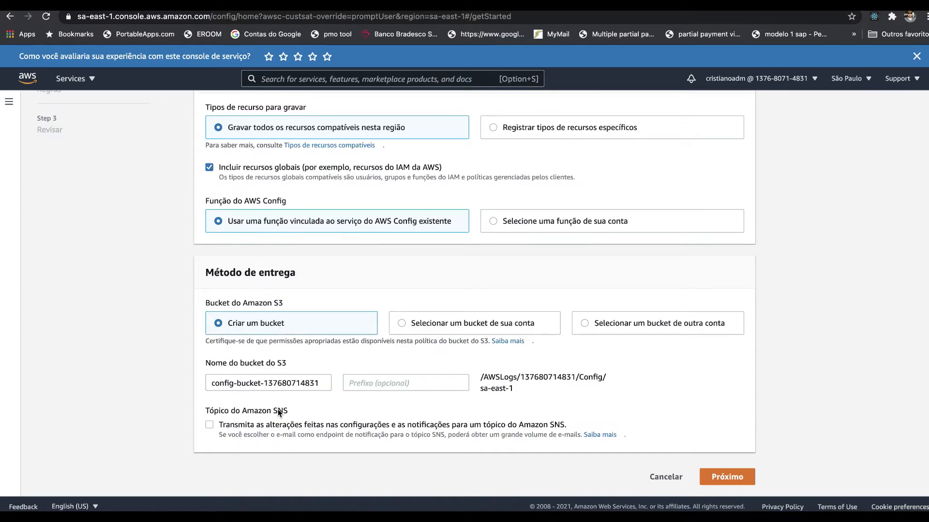
Step: Proceed to the Regras step and read the descriptions of the first AWS managed rules
click(730, 478)
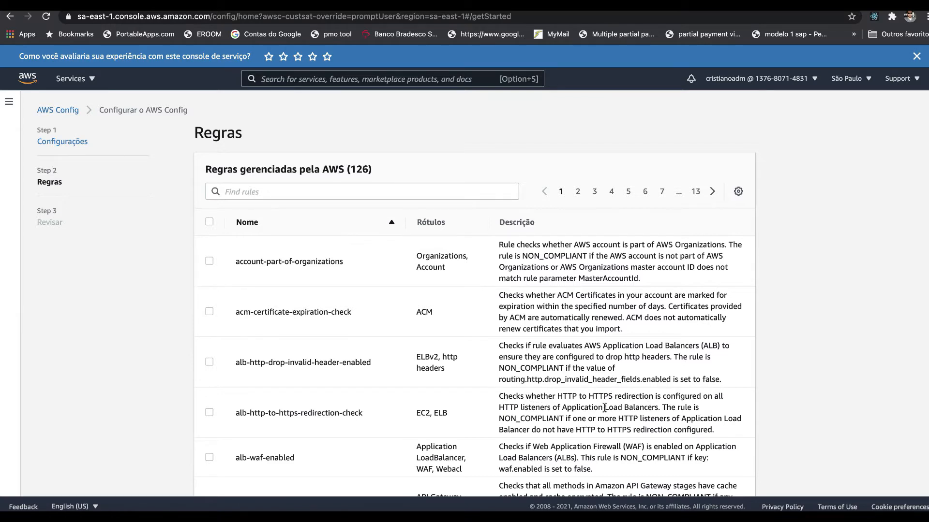
scroll(551, 406, down, 3)
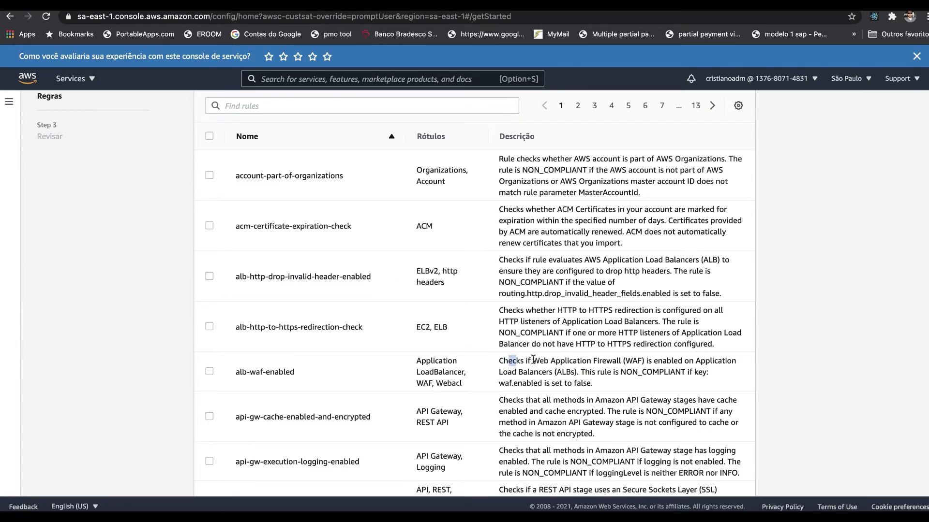
drag(527, 361, 639, 362)
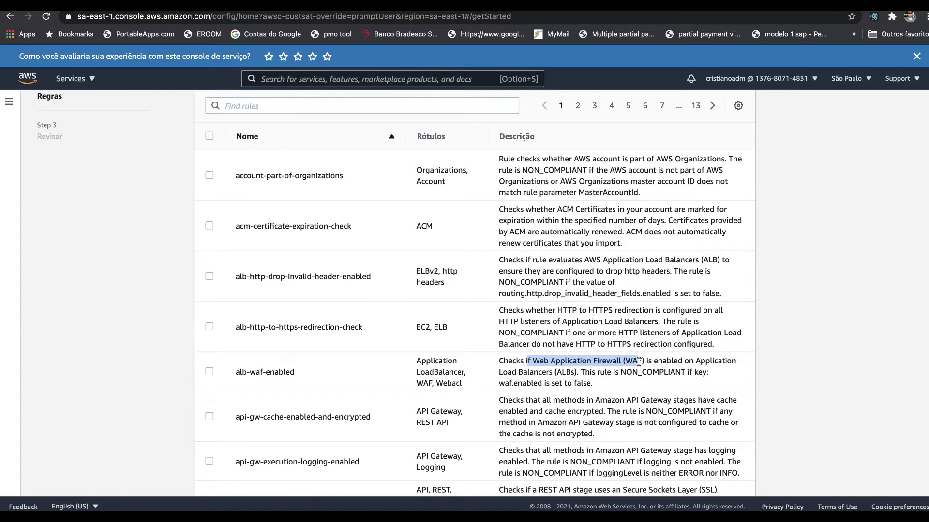
scroll(638, 362, down, 2)
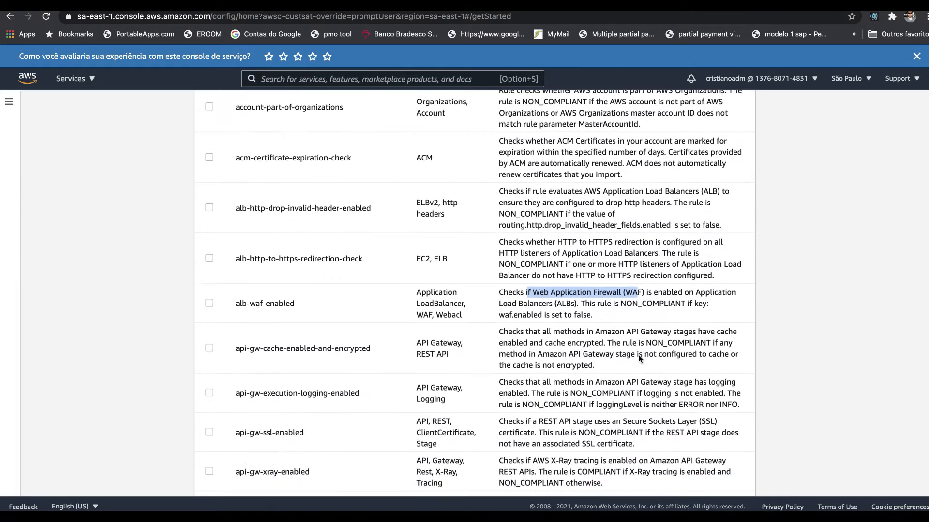
drag(493, 308, 610, 319)
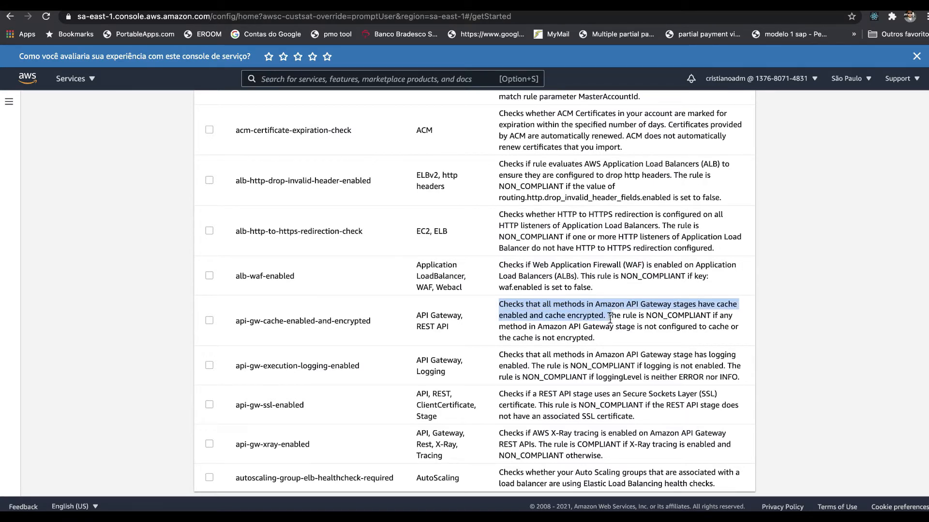
scroll(528, 427, down, 1)
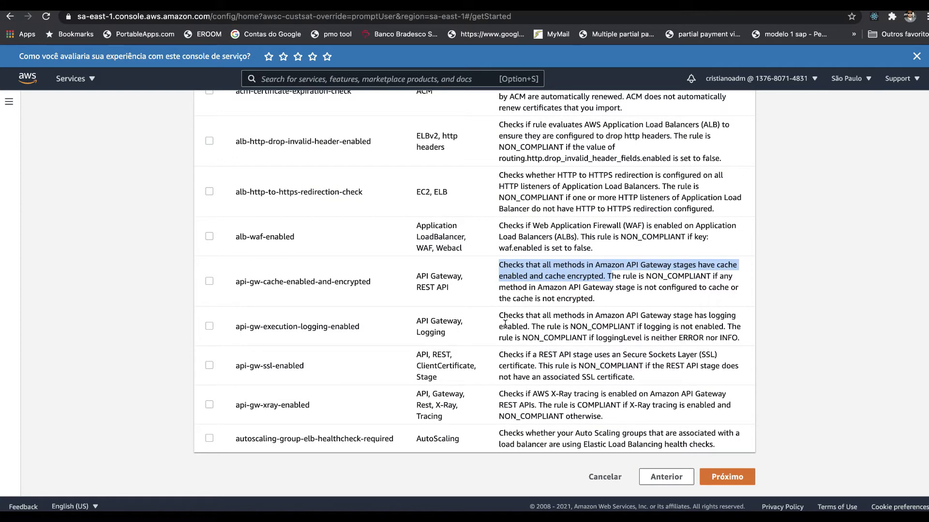
drag(502, 317, 550, 334)
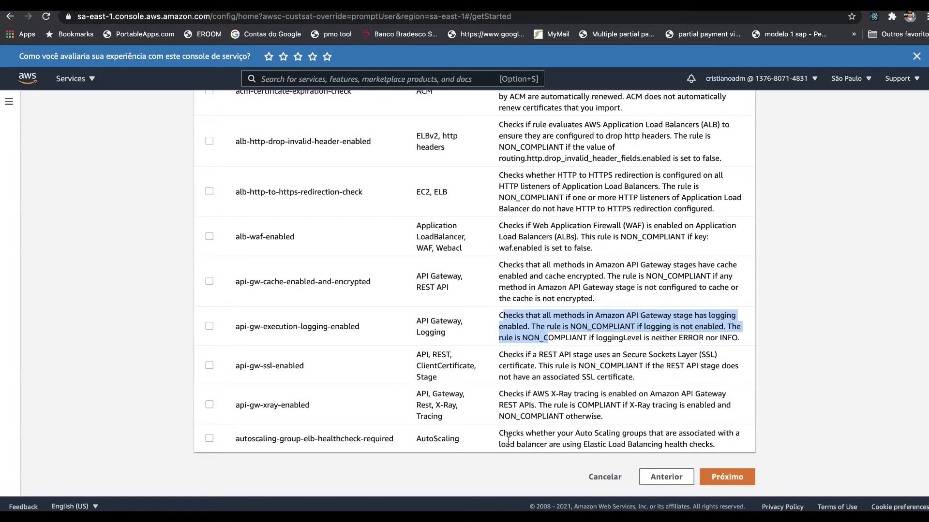
drag(503, 434, 572, 444)
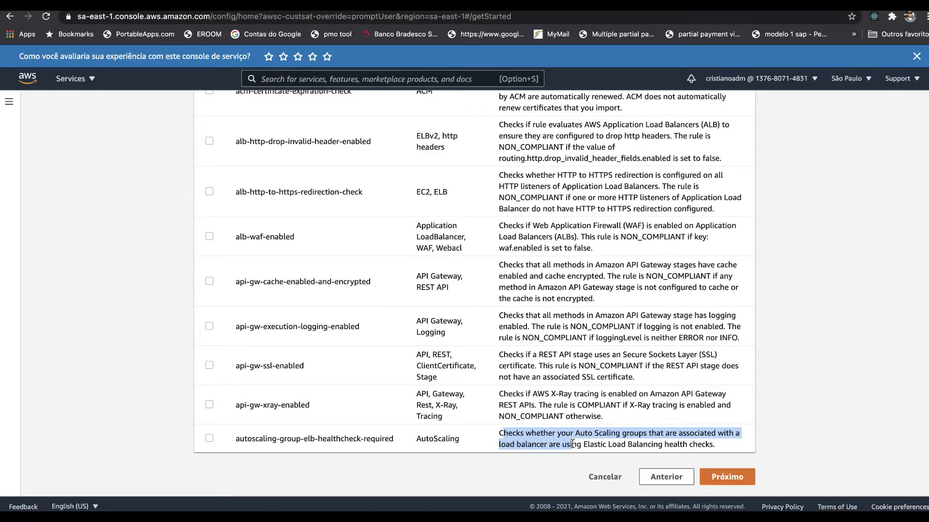
scroll(572, 444, up, 5)
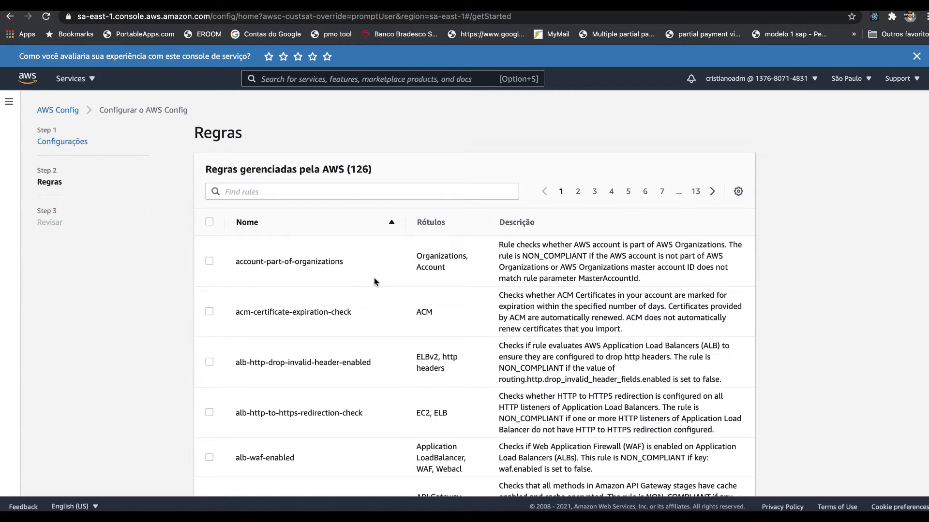
Step: Filter the AWS managed rules by "ssh"
click(305, 196)
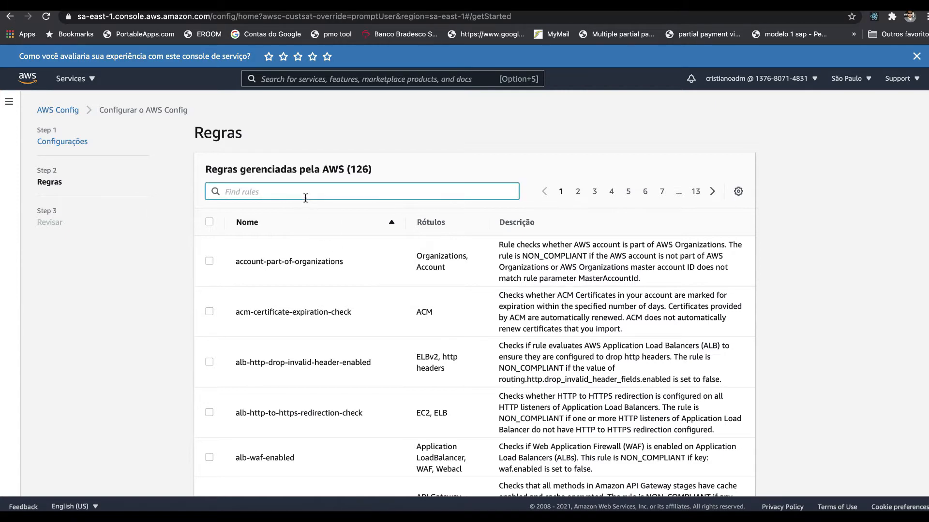
text(ssh)
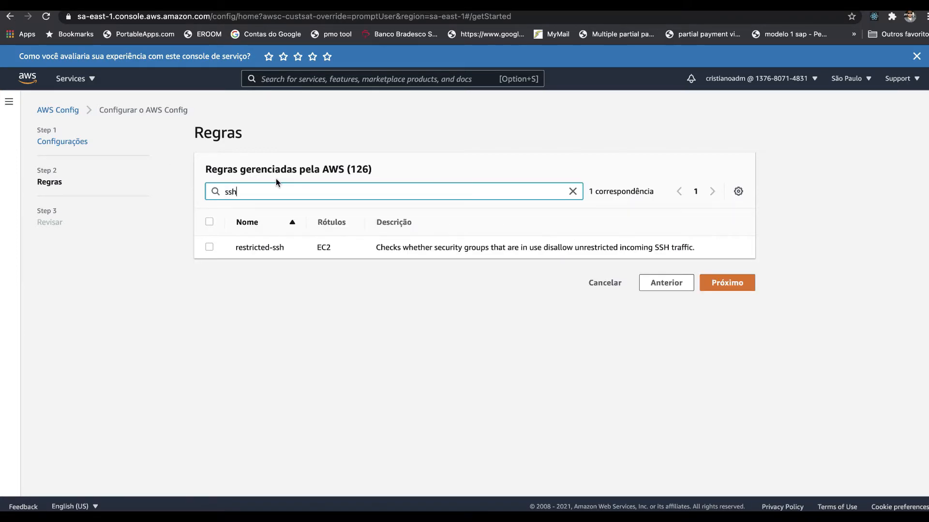
click(441, 255)
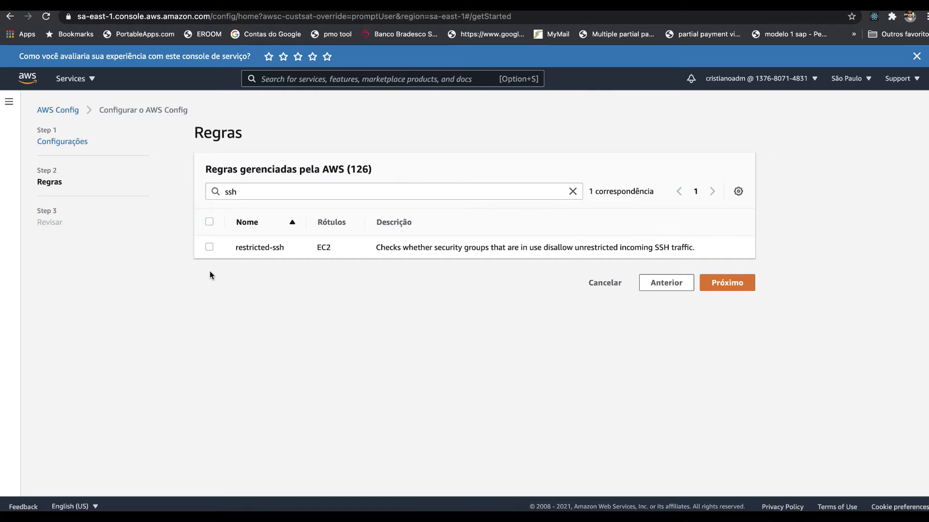
Step: Select the restricted-ssh managed rule, review the AWS Config setup including its rules, confirm it and dismiss the welcome dialog
click(209, 247)
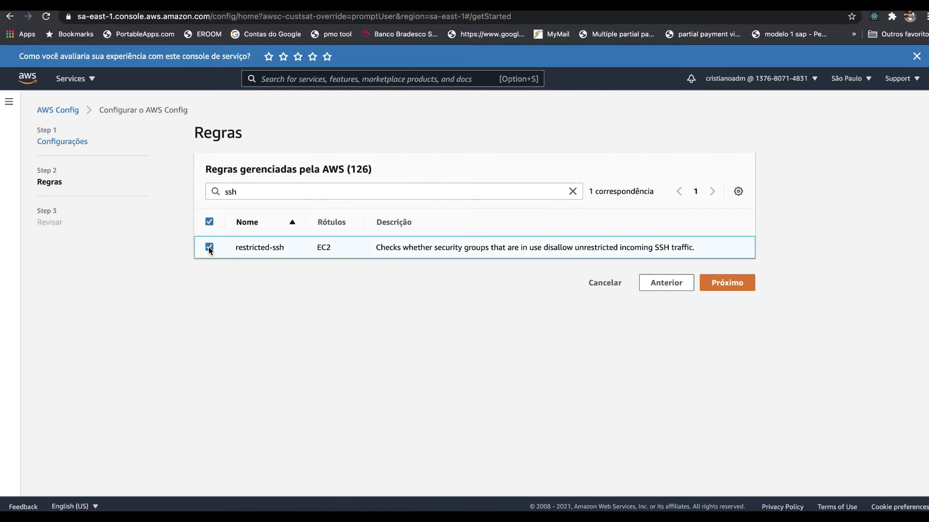
click(740, 284)
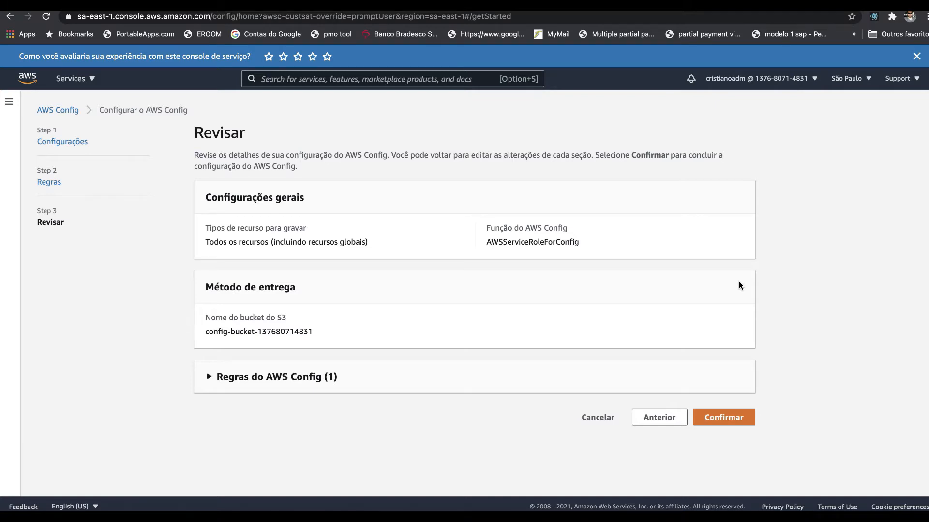
click(254, 383)
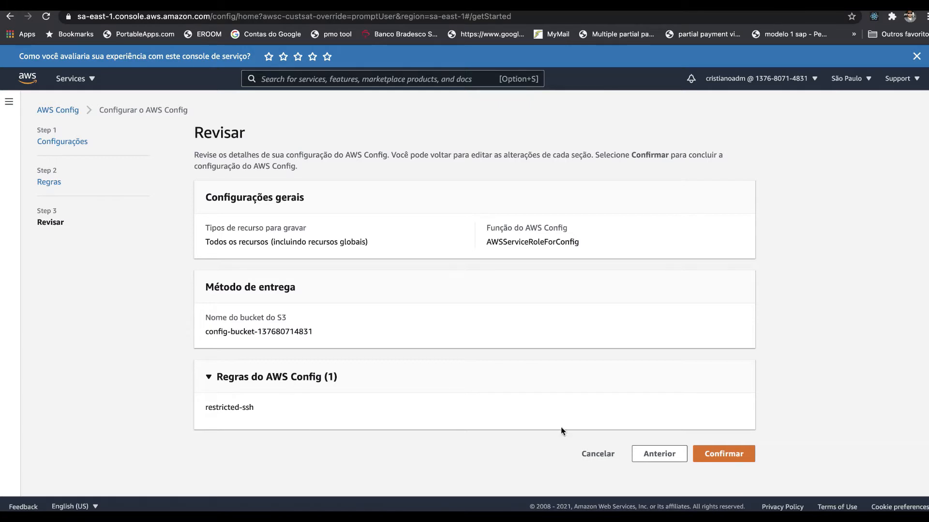
click(723, 455)
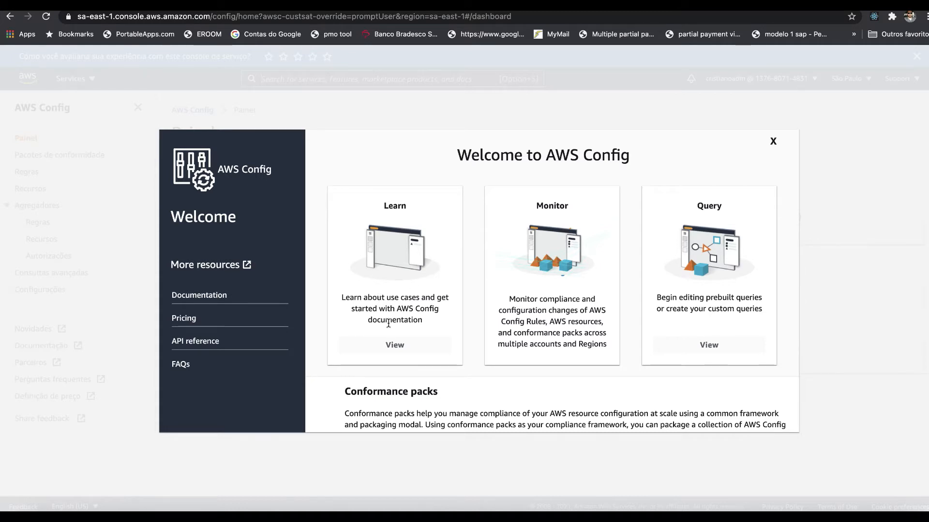
click(773, 144)
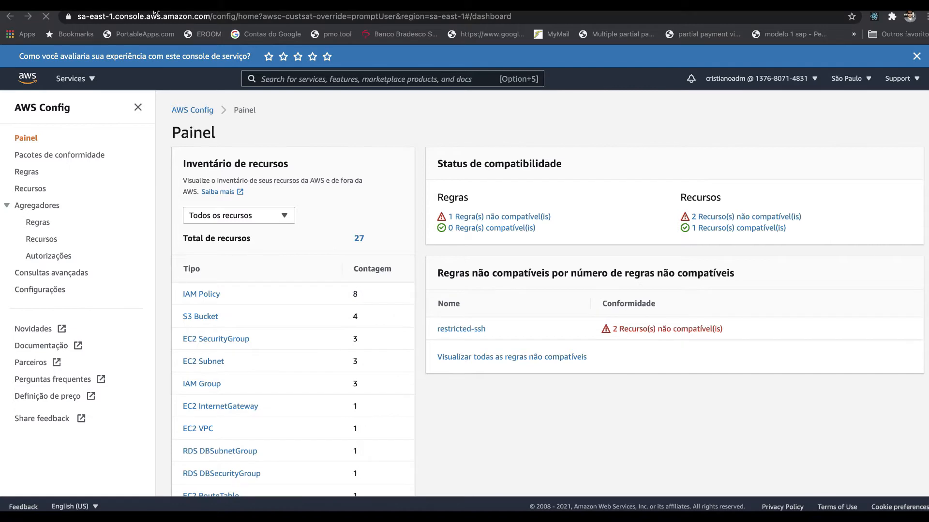
Step: Review the dashboard's resource inventory and compliance status, and open the list of all noncompliant rules
click(213, 107)
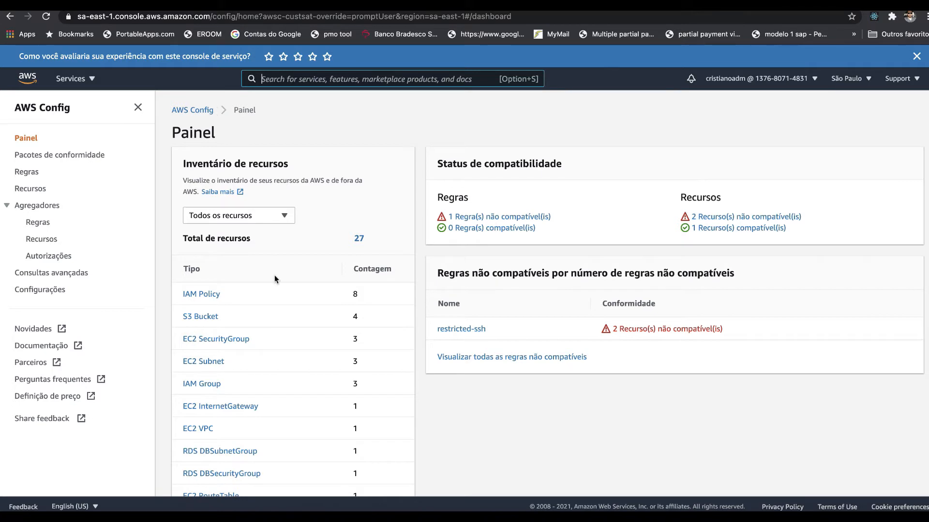
scroll(274, 275, down, 3)
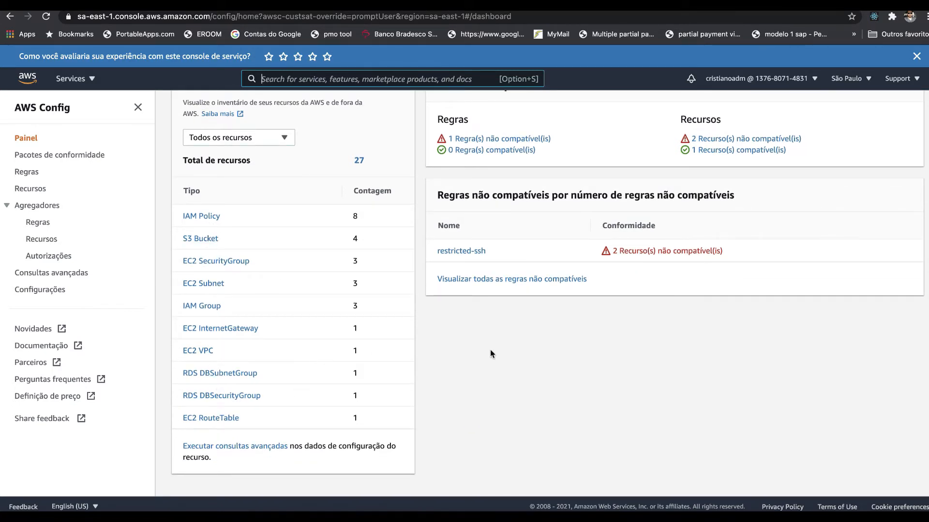
scroll(527, 352, up, 3)
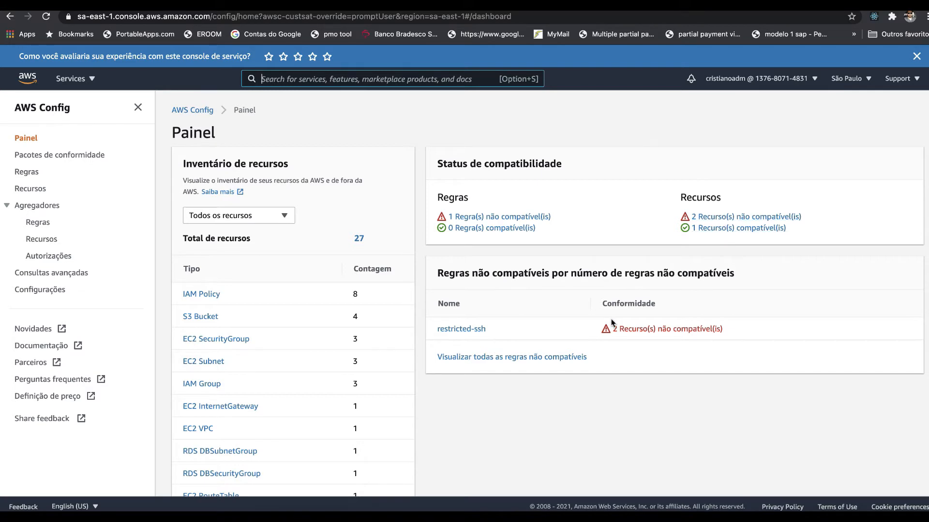
click(490, 358)
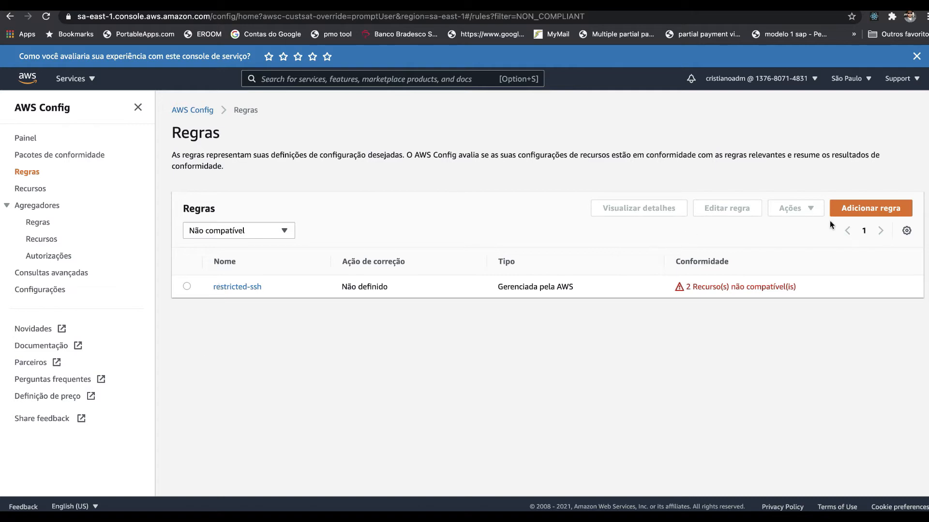
Step: Examine the managed and custom rule options offered for adding a rule, and leave without adding one
click(861, 214)
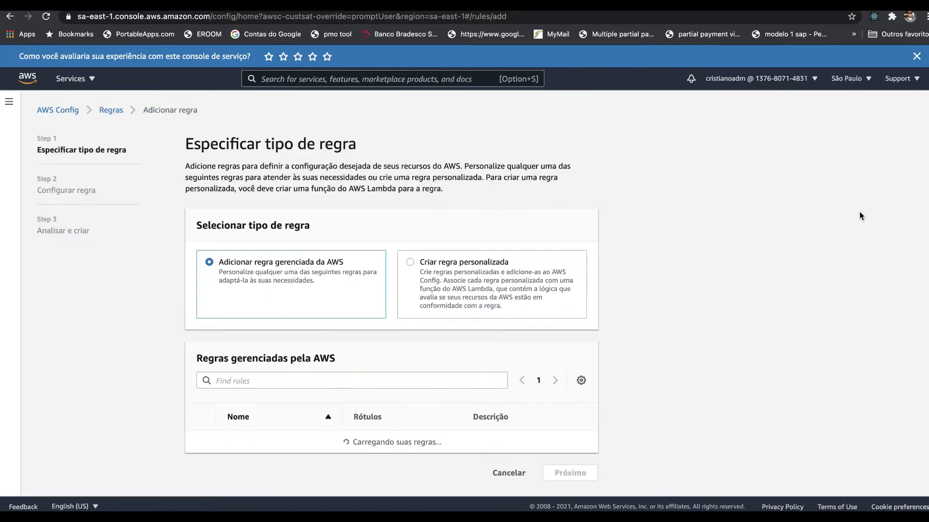
scroll(493, 372, down, 3)
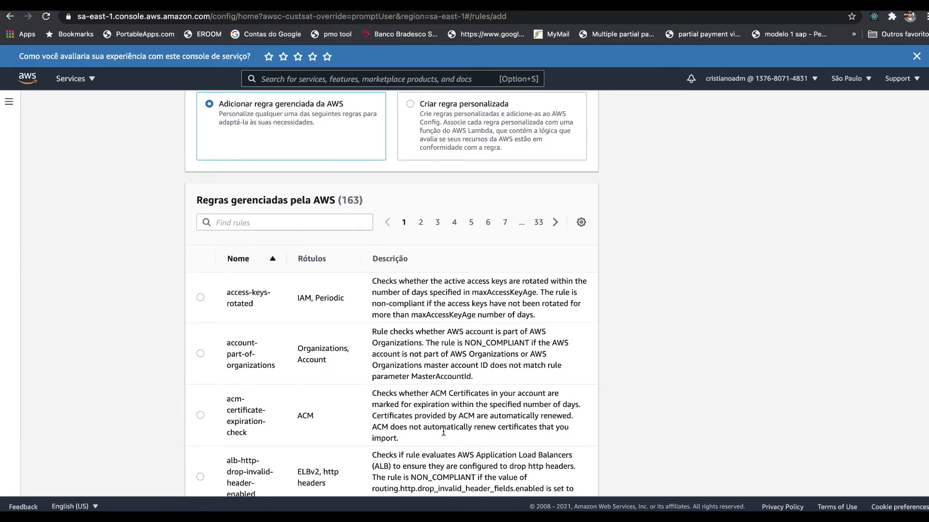
scroll(477, 377, down, 1)
scroll(476, 377, down, 2)
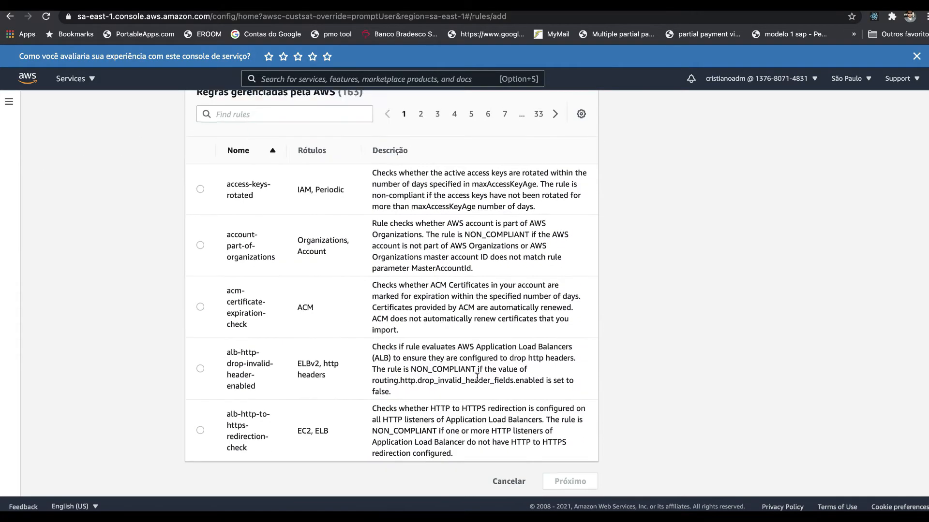
scroll(460, 216, up, 4)
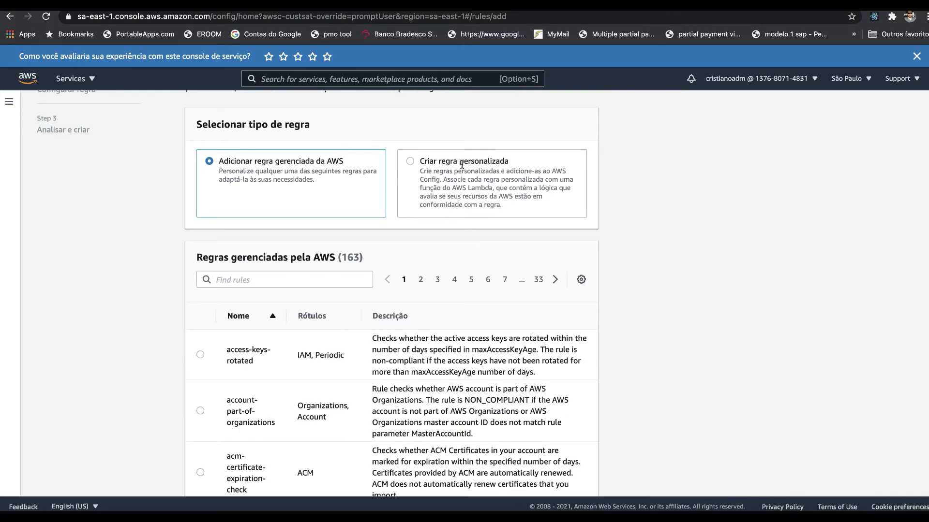
scroll(492, 346, down, 4)
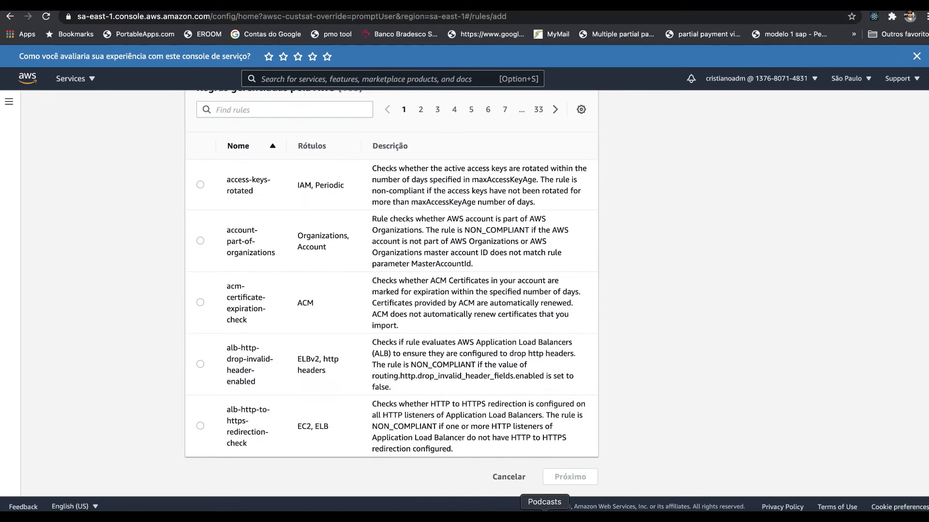
click(509, 478)
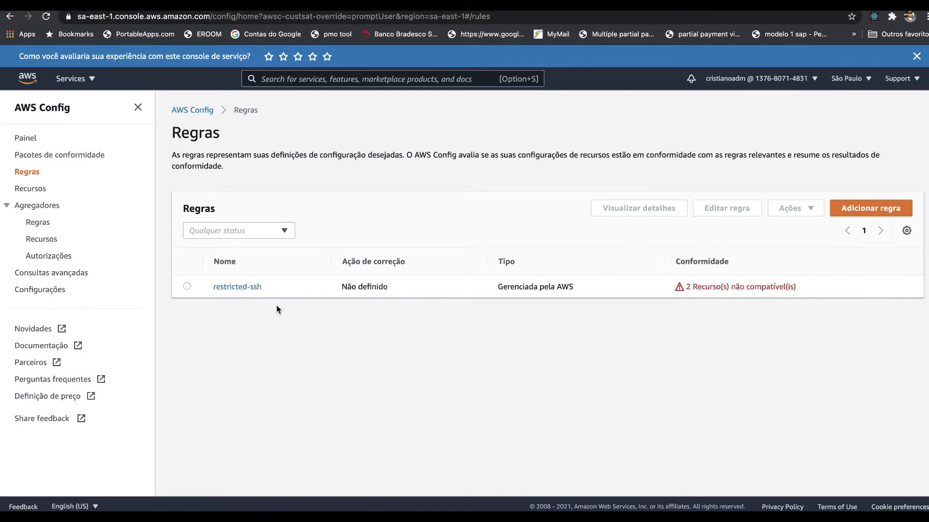
Step: Open the restricted-ssh rule and check its details and the actions available for it
click(231, 288)
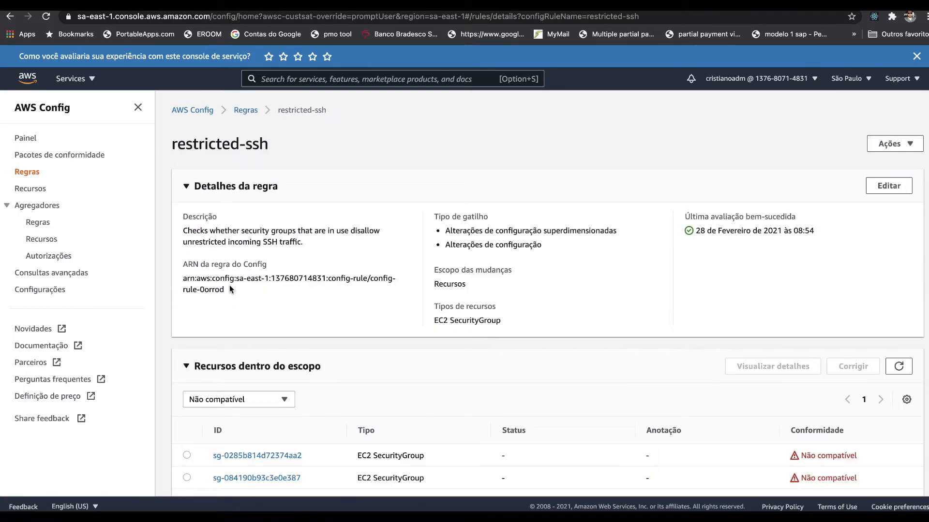
scroll(231, 289, down, 1)
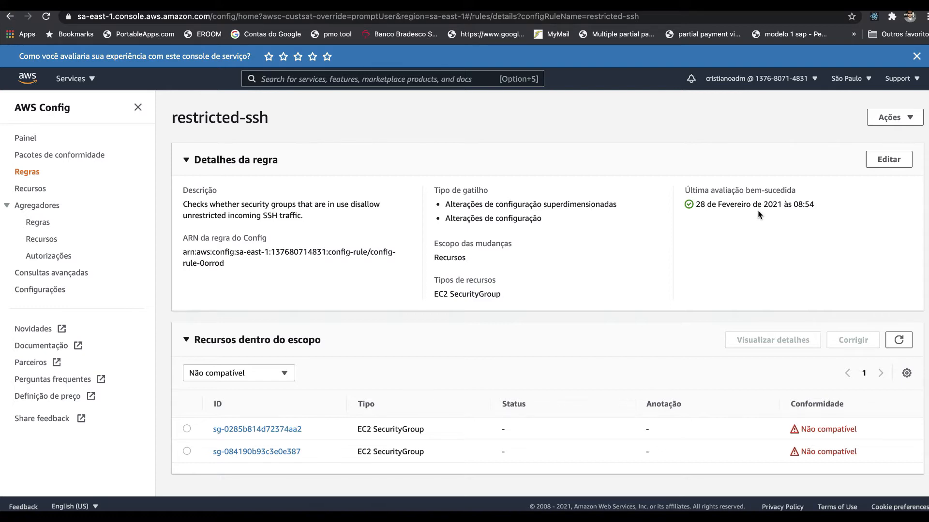
click(894, 117)
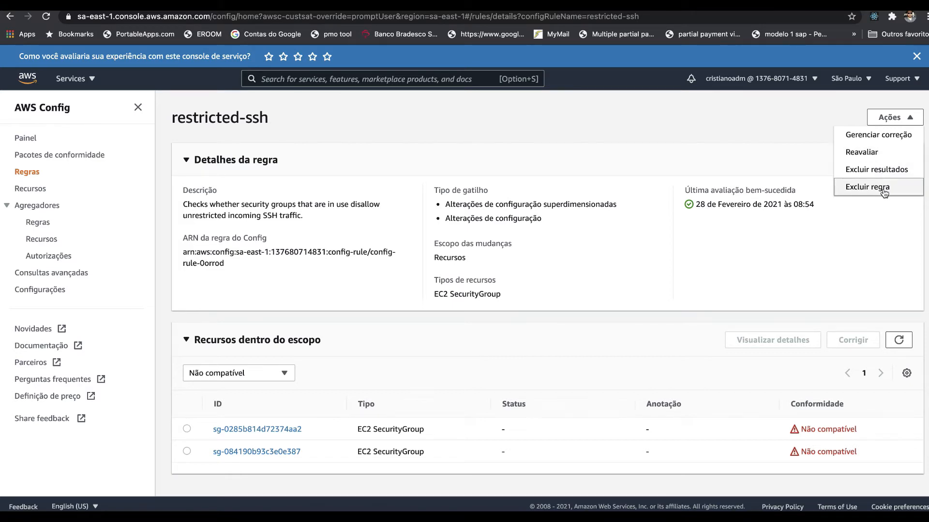
click(638, 281)
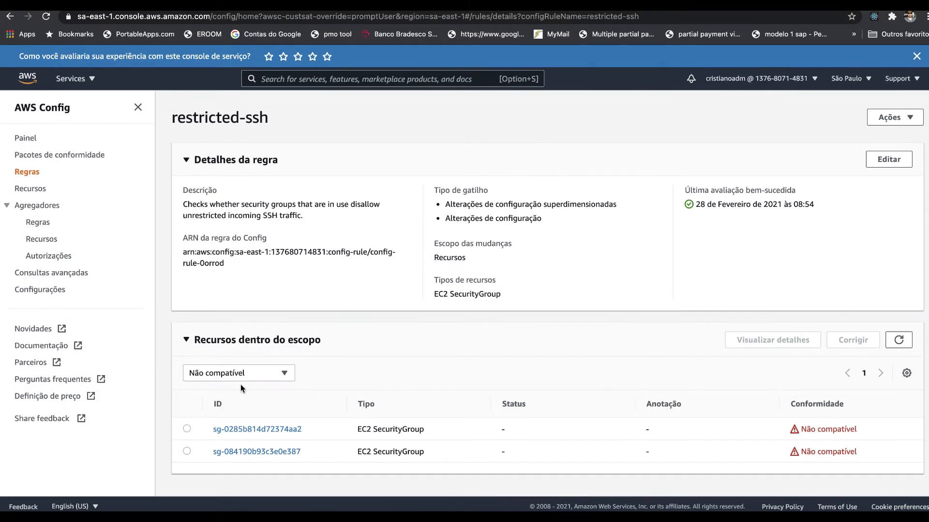
Step: Filter the restricted-ssh rule's in-scope resources by Compatível, by Não compatível, and finally show Todos
click(252, 373)
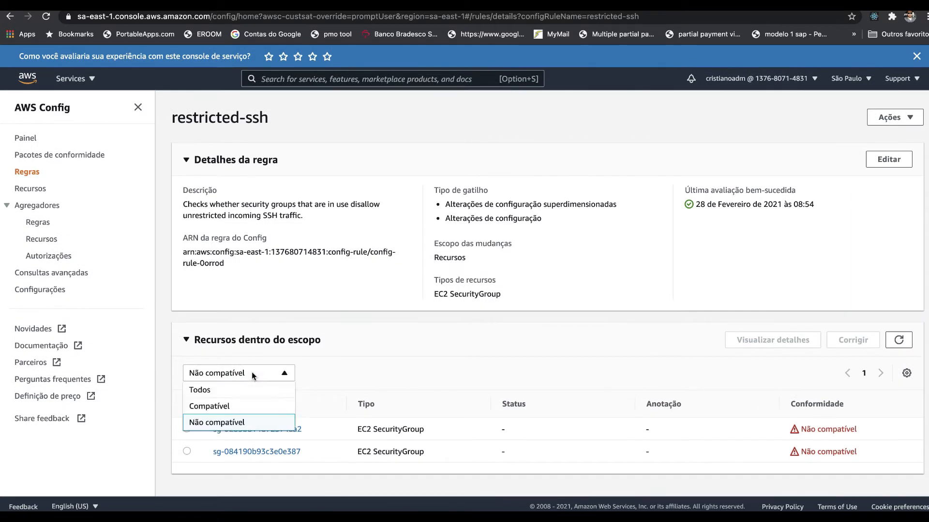
click(240, 405)
click(243, 395)
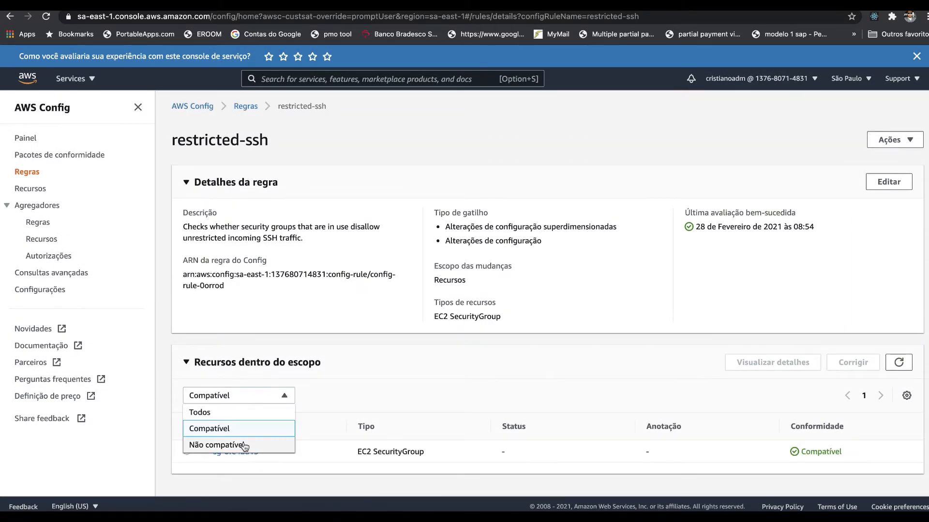
click(242, 445)
click(243, 395)
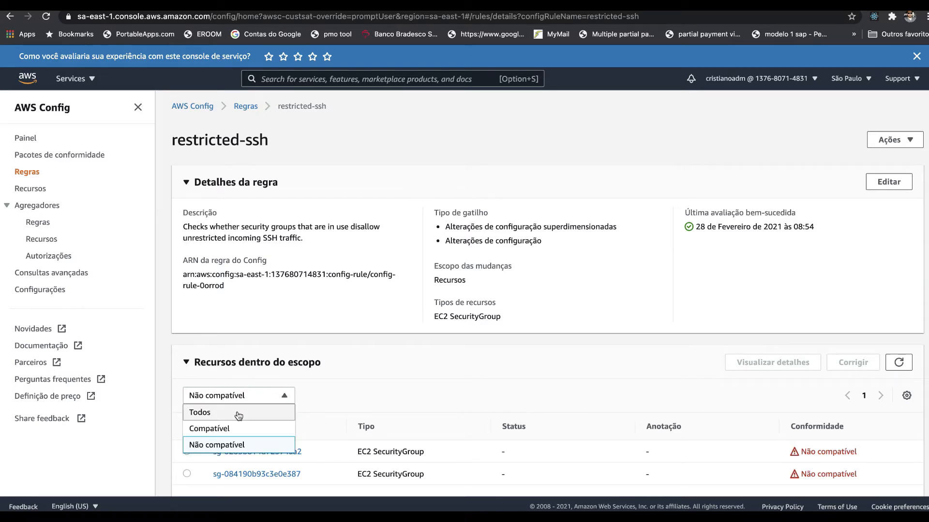
click(237, 411)
scroll(328, 445, down, 2)
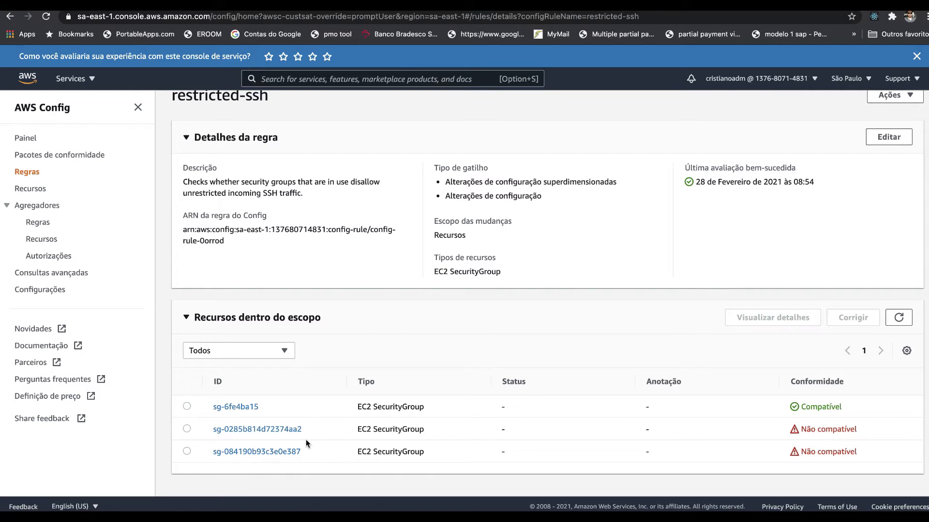
Step: Open the security group sg-084190b93c3e0e387 from the rule's resources and check its details, tags and applied rules
click(285, 455)
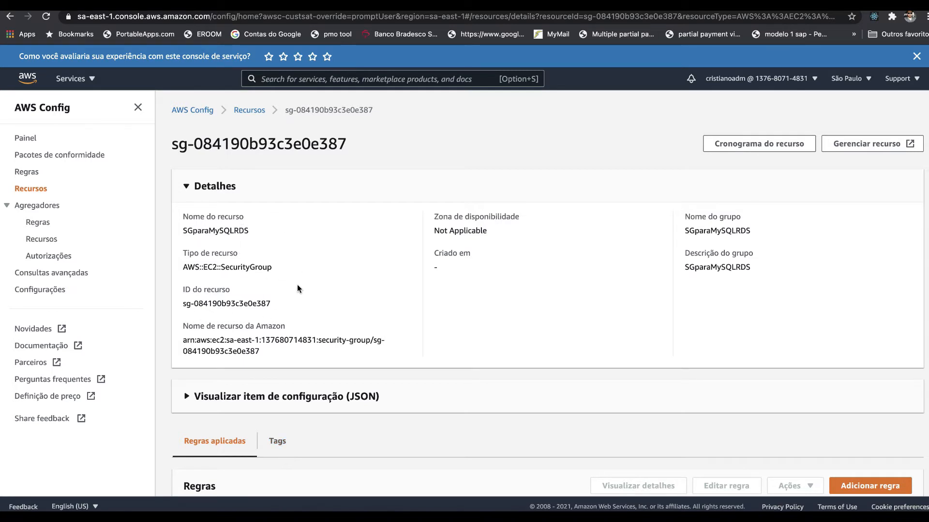
scroll(306, 285, down, 4)
scroll(308, 289, down, 1)
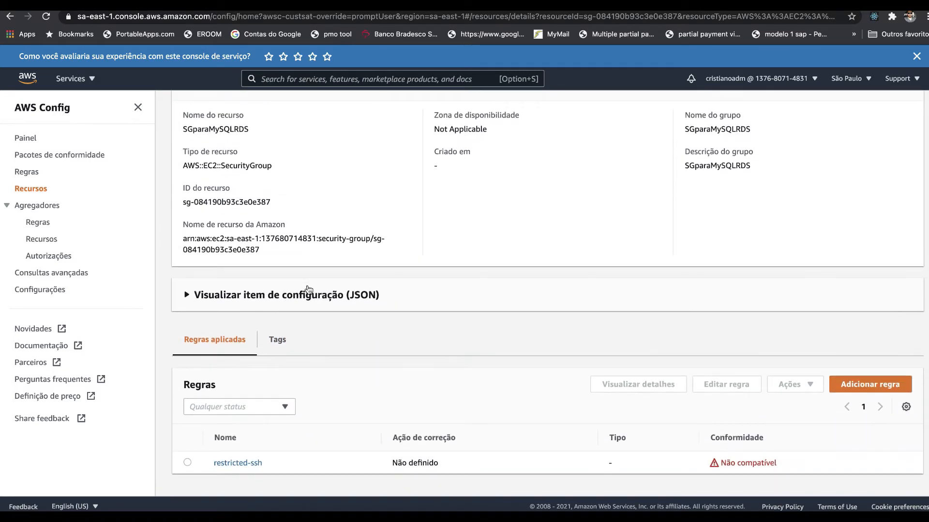
click(280, 339)
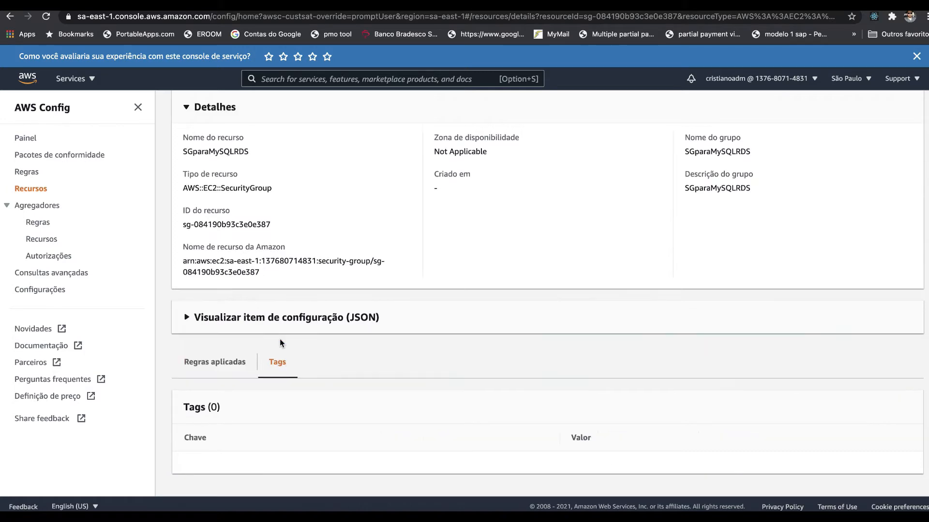
click(235, 369)
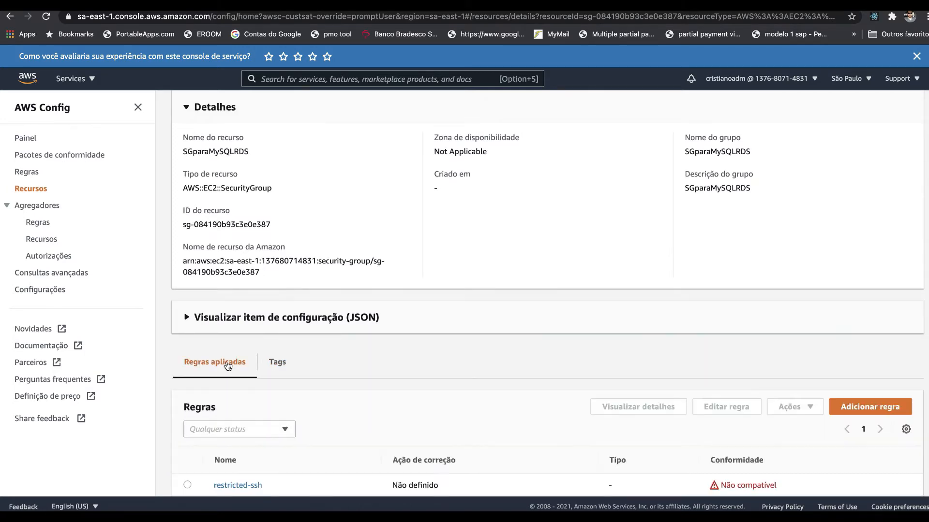
Step: Expand the security group's JSON configuration item, read its relationships and inbound permissions, and collapse it again
click(231, 323)
scroll(236, 337, down, 4)
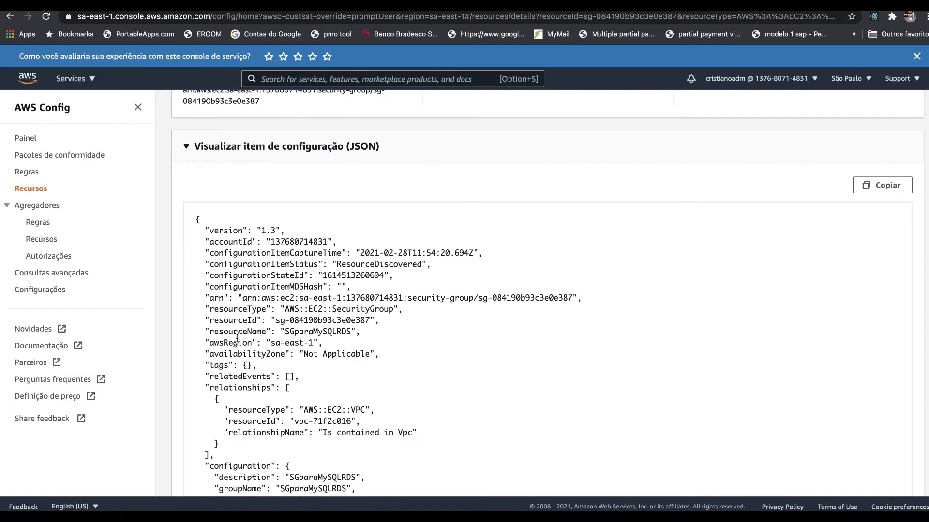
scroll(236, 337, down, 2)
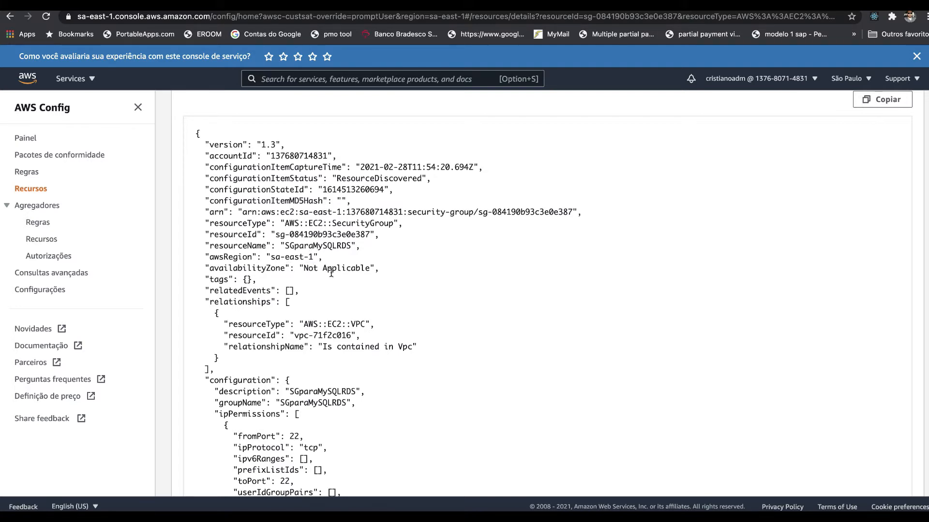
scroll(305, 312, down, 1)
scroll(305, 310, down, 2)
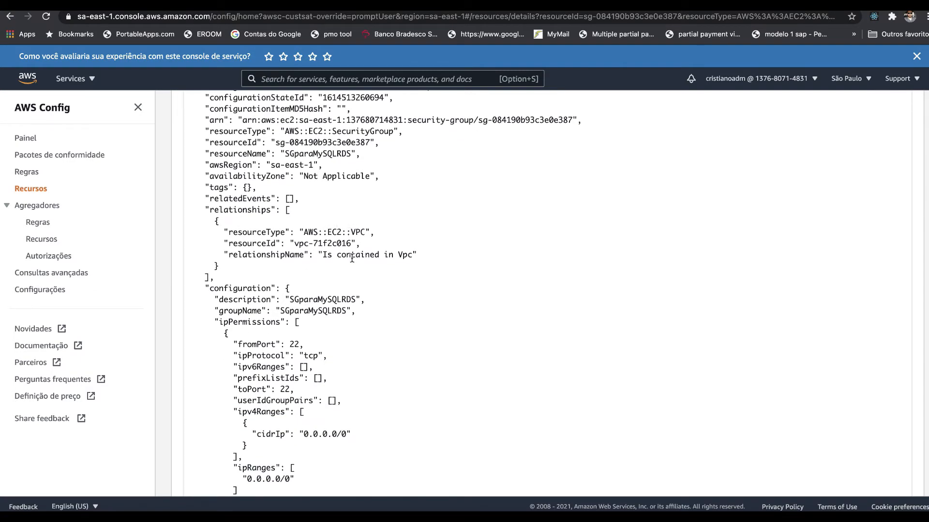
scroll(324, 315, down, 8)
scroll(324, 315, down, 14)
scroll(324, 315, down, 1)
scroll(323, 315, up, 20)
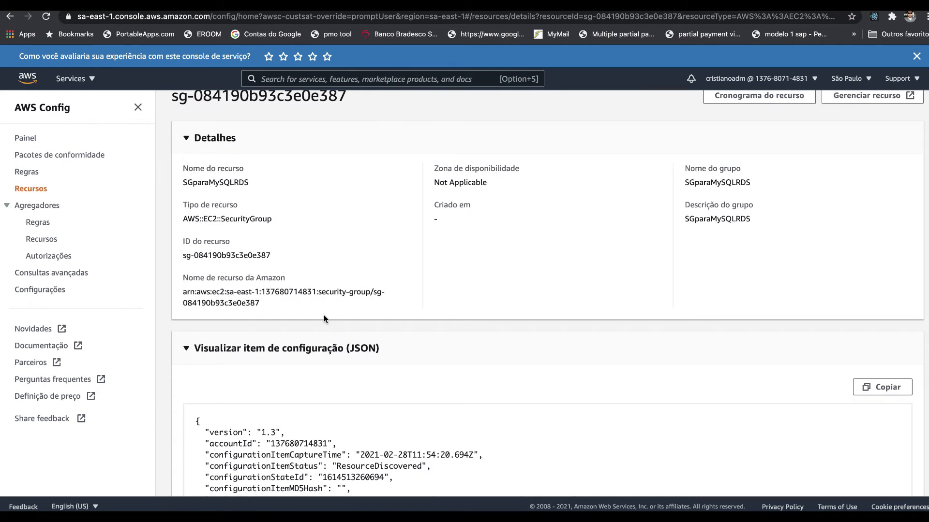
click(326, 353)
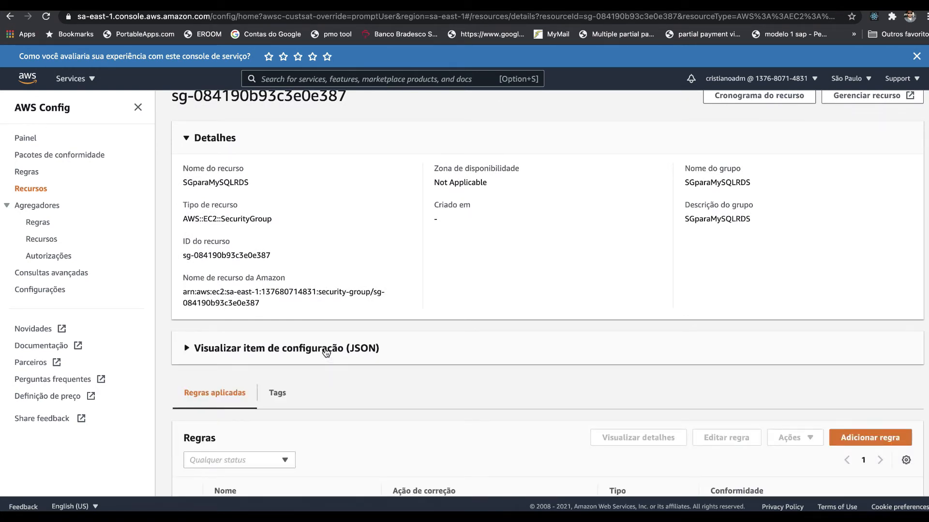
Step: Open the security group's resource timeline and expand the configuration change event of 28 de Fevereiro de 2021
scroll(326, 353, up, 1)
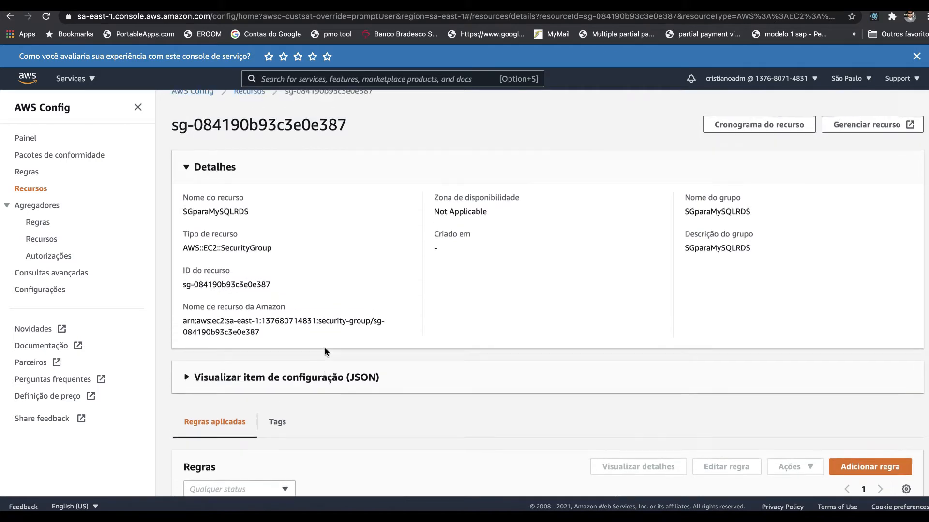
click(755, 147)
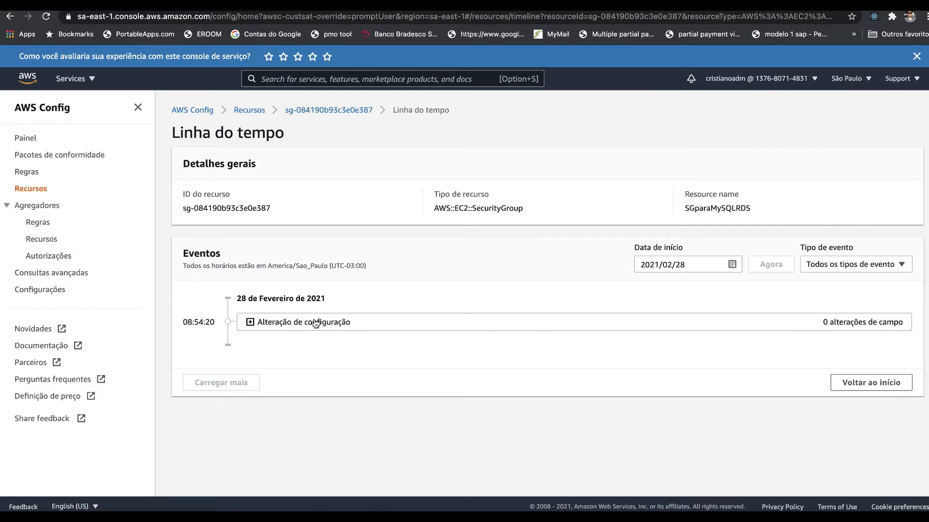
click(250, 323)
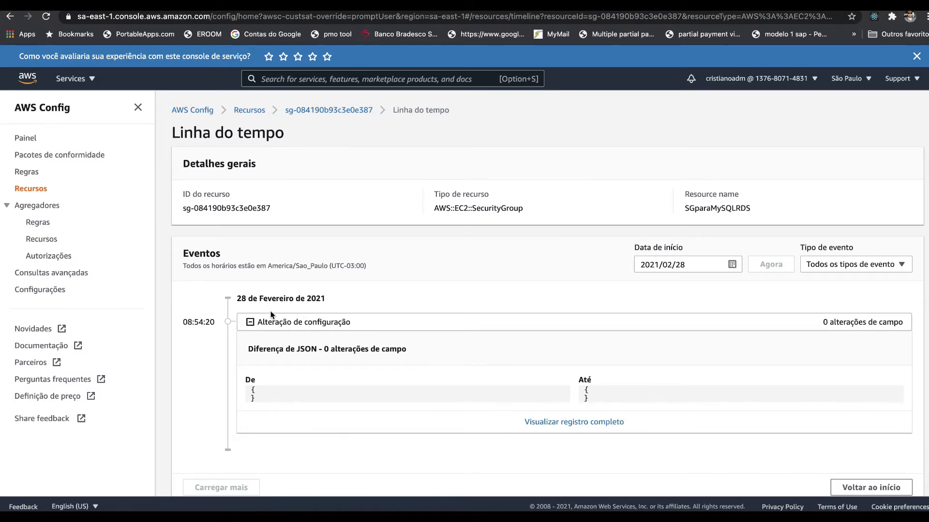
Step: Collapse the configuration change event, return to the security group's resource page and check its applied rules
click(250, 323)
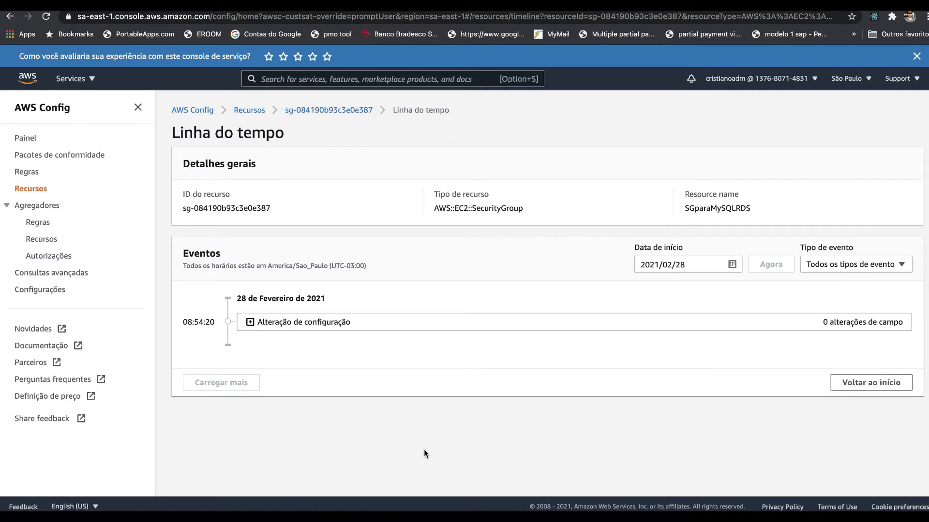
click(869, 386)
click(344, 113)
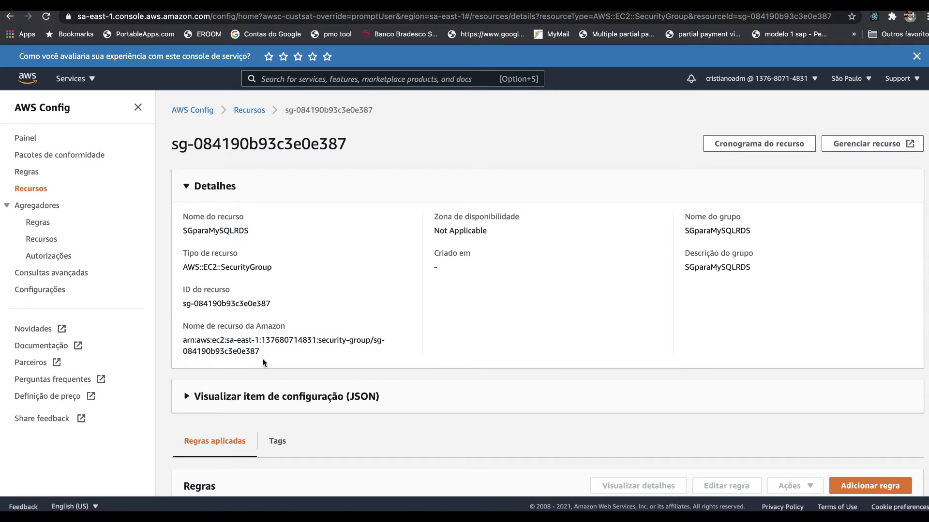
scroll(262, 358, down, 3)
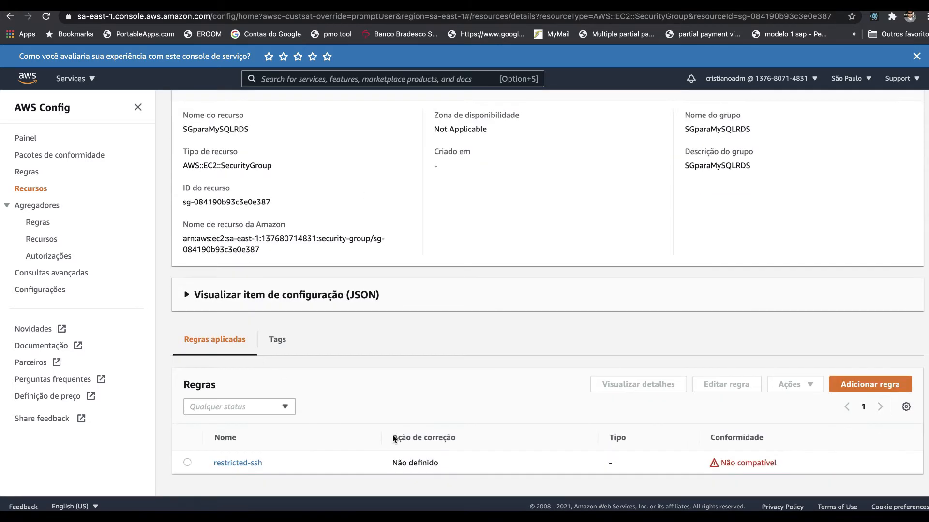
scroll(718, 221, up, 3)
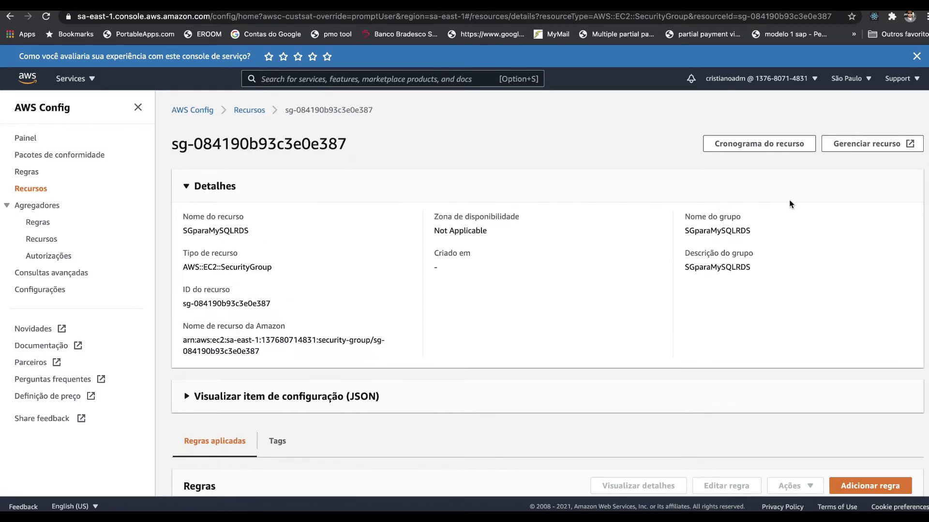
Step: Open the security group sg-084190b93c3e0e387 in the EC2 console and review the port ranges of its inbound rules
click(862, 145)
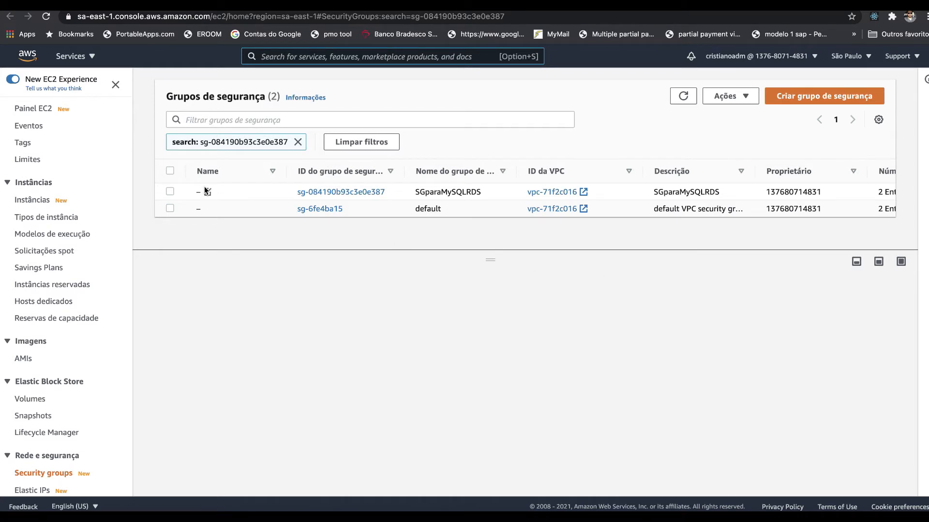
click(341, 193)
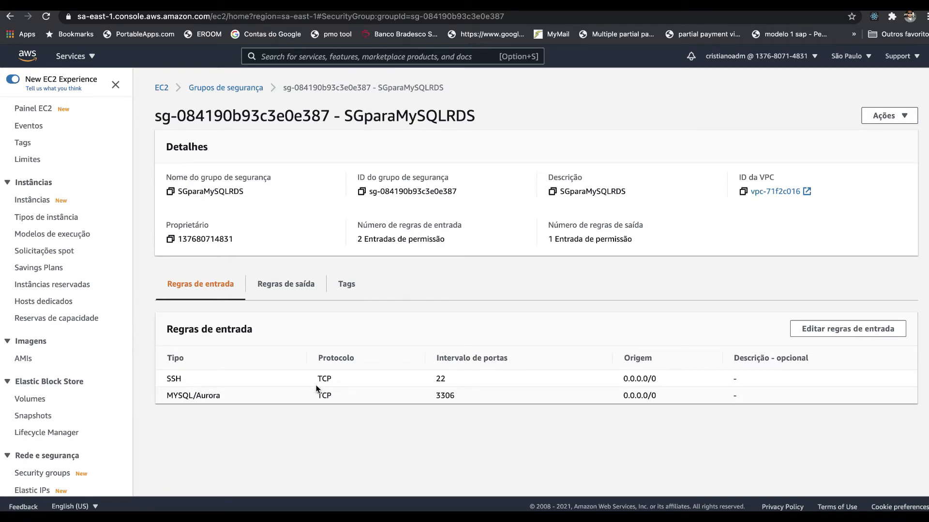
double_click(445, 396)
click(442, 382)
Step: Delete the SSH inbound rule of the SGparaMySQLRDS security group and save the rules
click(862, 329)
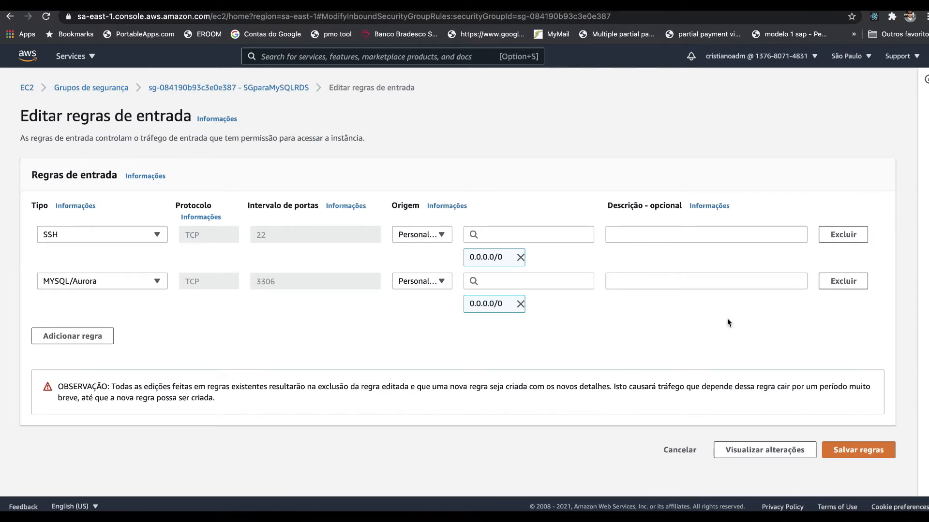
click(854, 235)
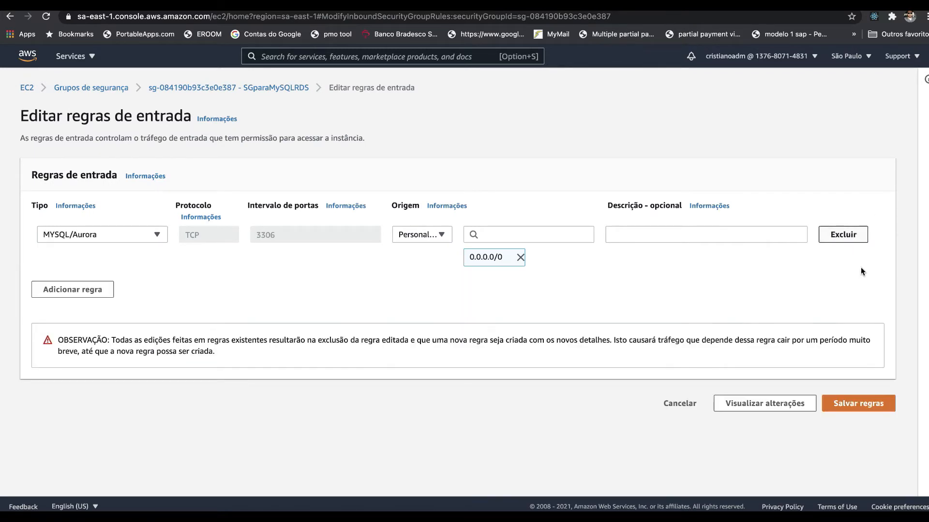
click(848, 404)
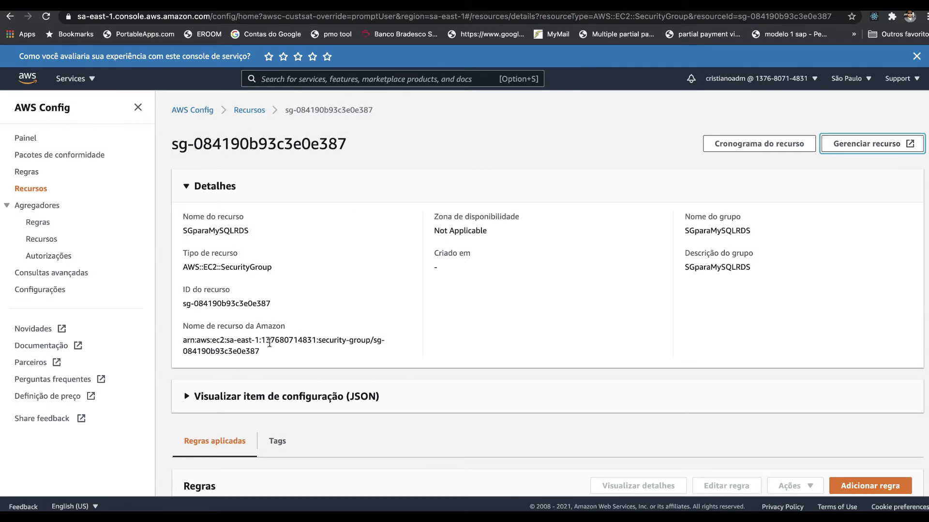
Step: Return to AWS Config, open the restricted-ssh rule from the security group's applied rules and check its noncompliant resources
scroll(270, 348, down, 3)
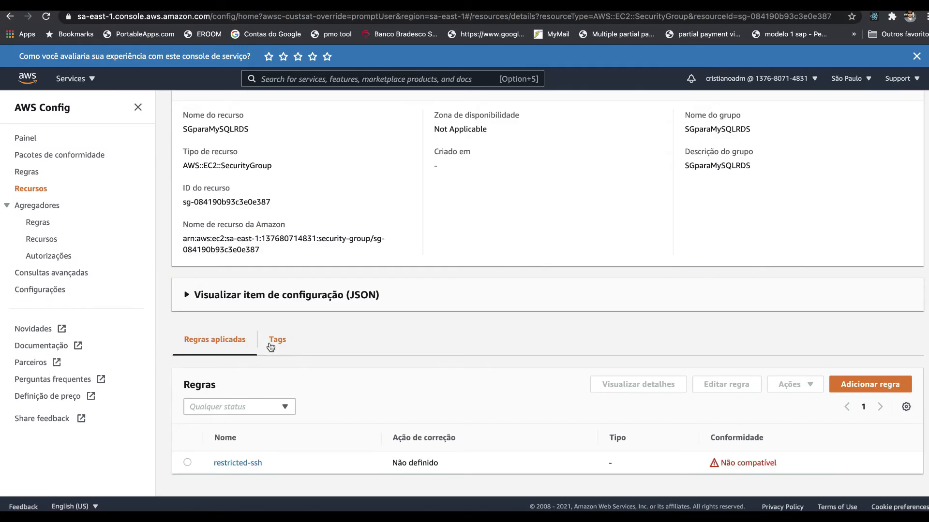
click(237, 464)
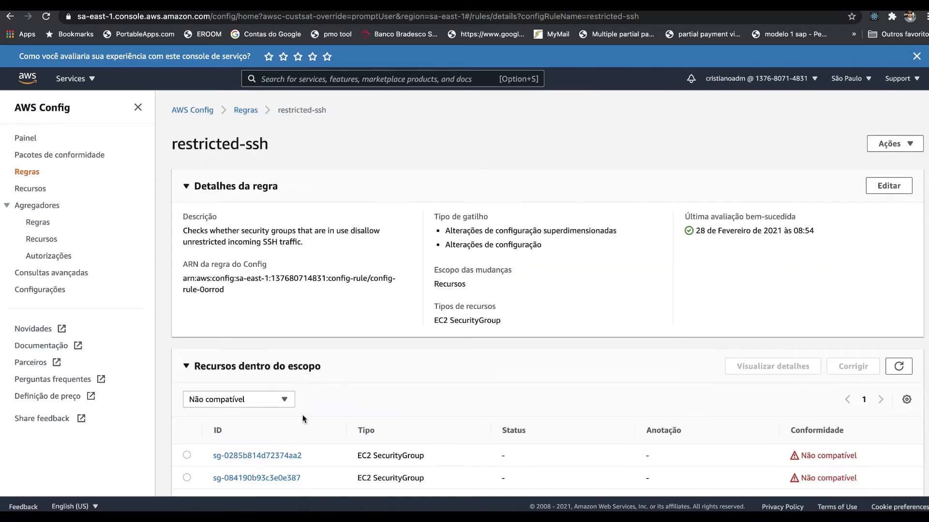
scroll(303, 418, down, 1)
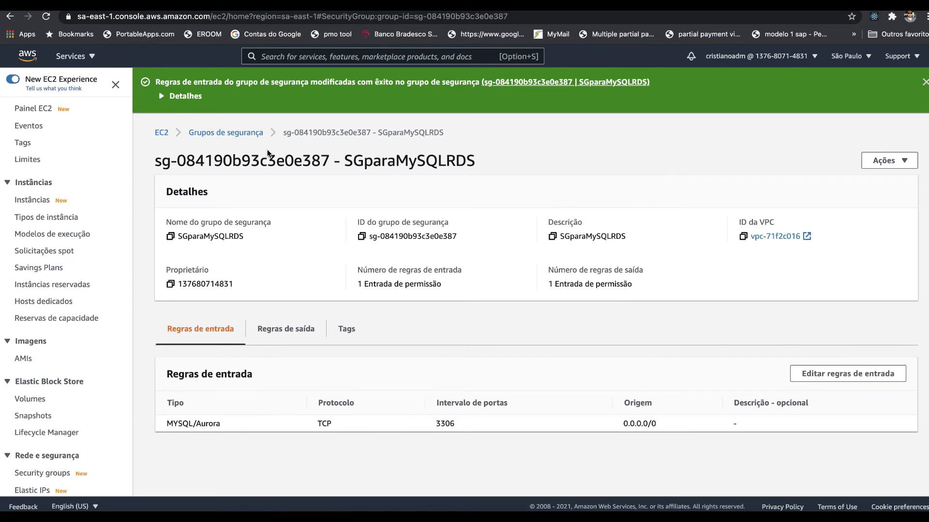
Step: In the EC2 console, delete the SSH inbound rule of the launch-wizard-1 security group and save the rules
scroll(68, 279, down, 3)
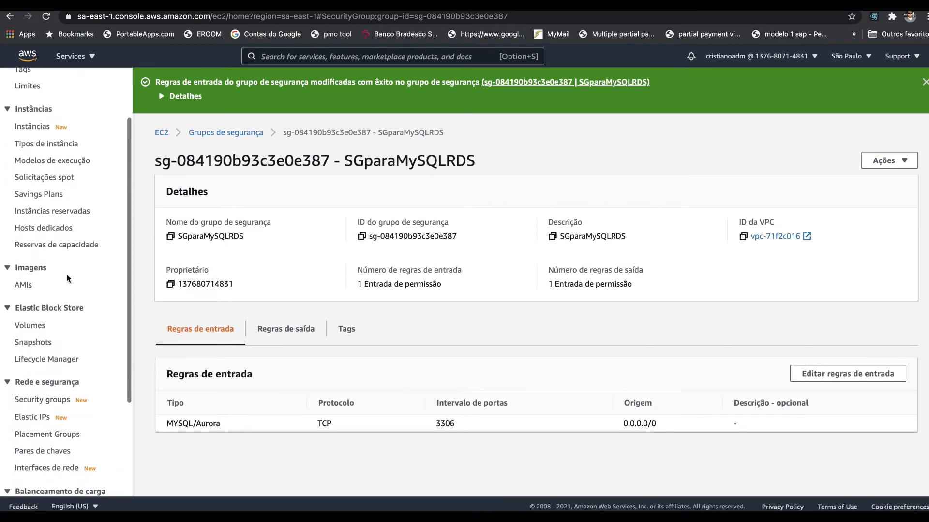
click(226, 132)
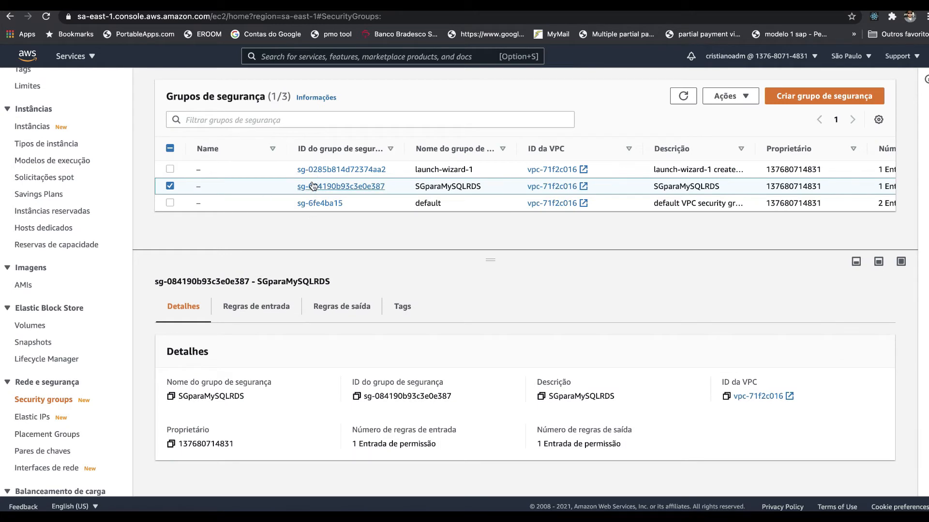
click(351, 171)
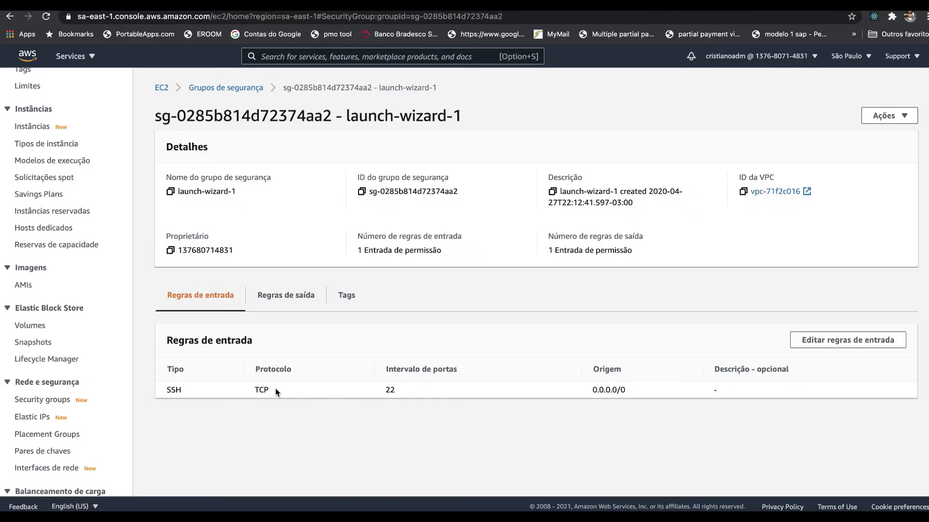
click(861, 340)
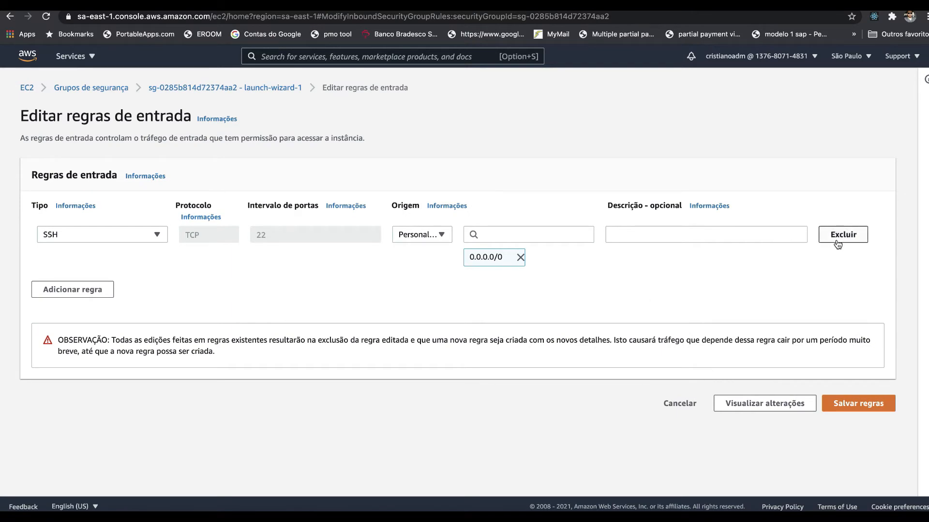
click(837, 243)
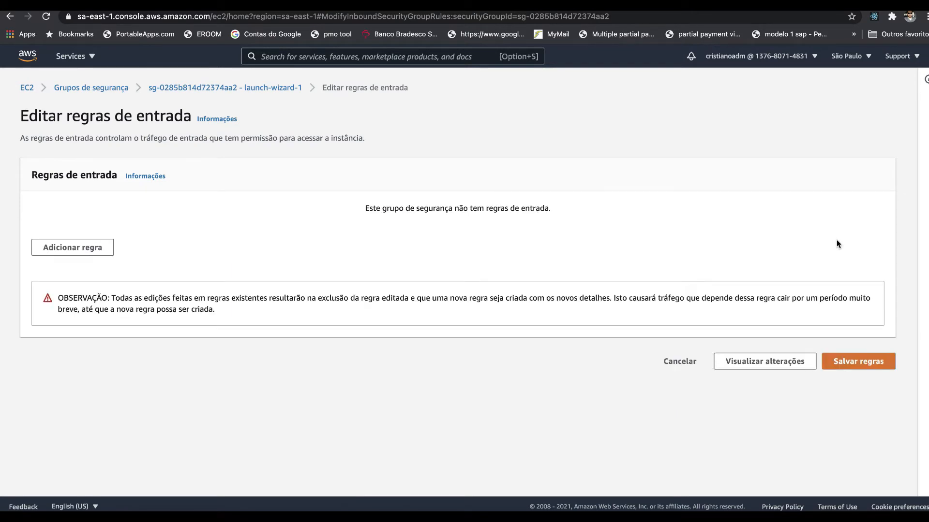
click(870, 367)
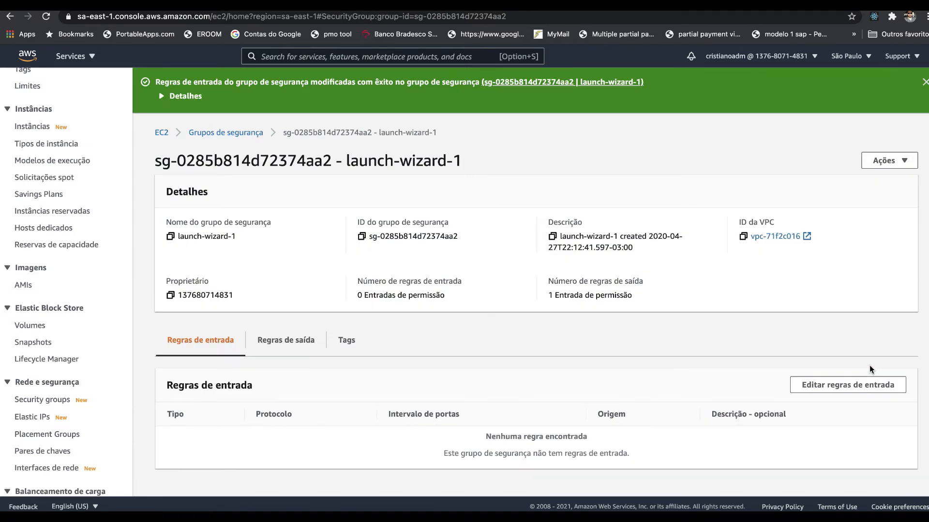
Step: Open the default security group sg-6fe4ba15 for inbound rule editing and add a rule of type SSH
click(249, 129)
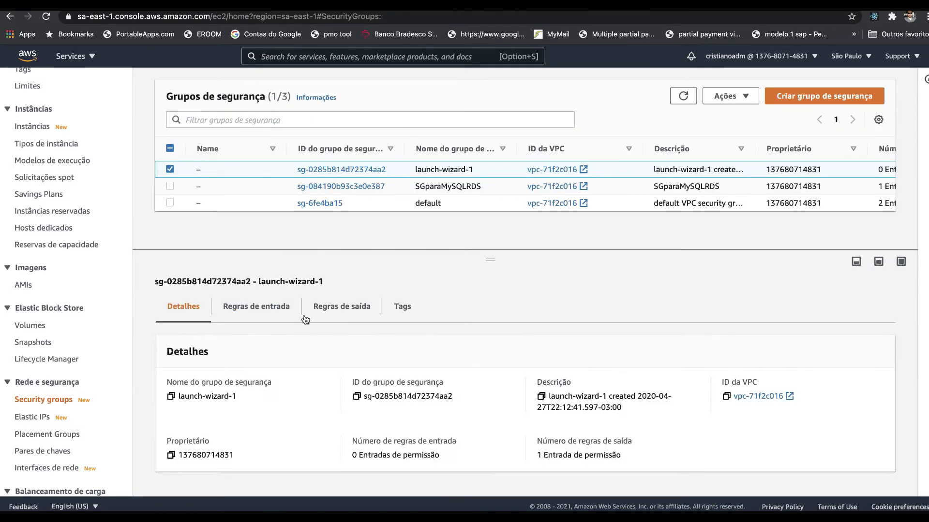
click(322, 204)
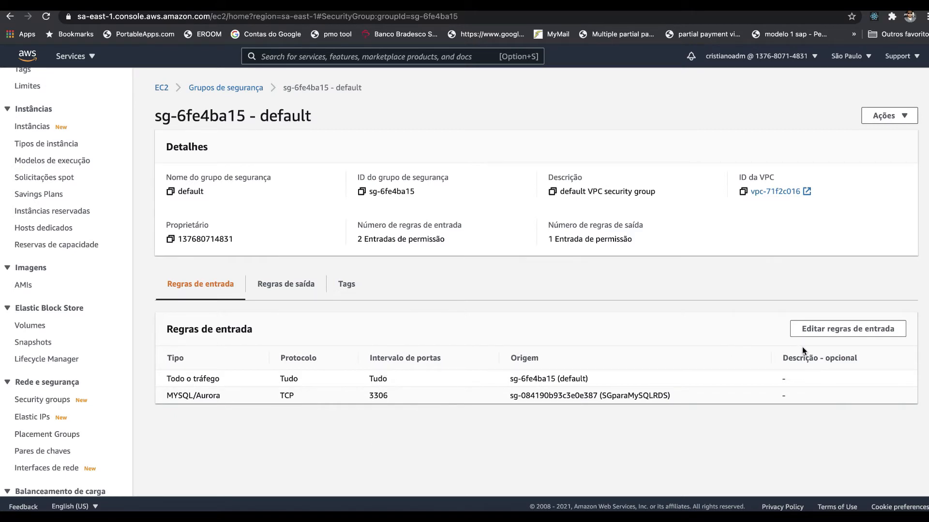
click(817, 330)
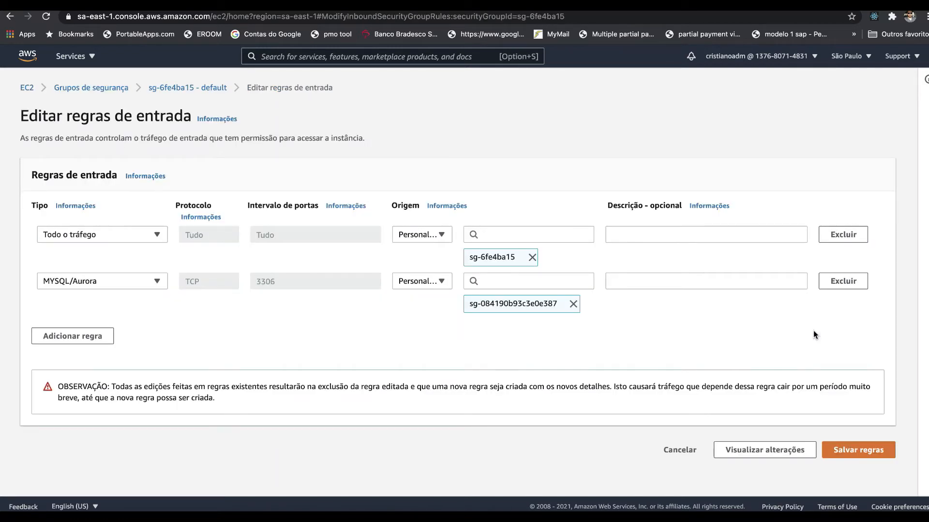
click(99, 336)
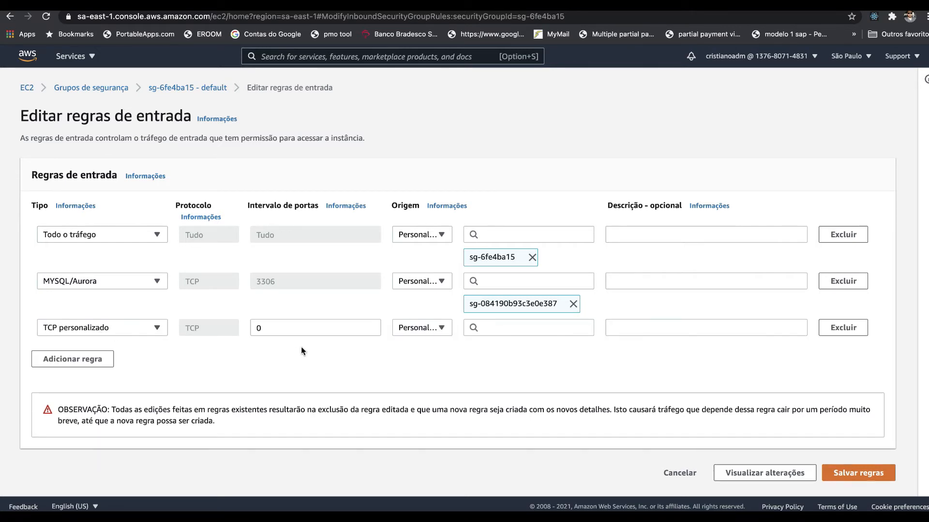
click(296, 332)
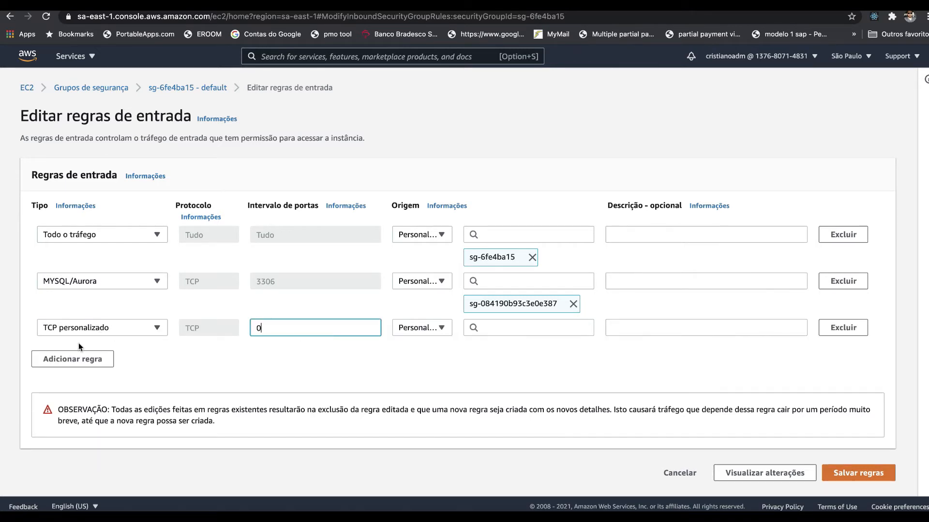
click(100, 334)
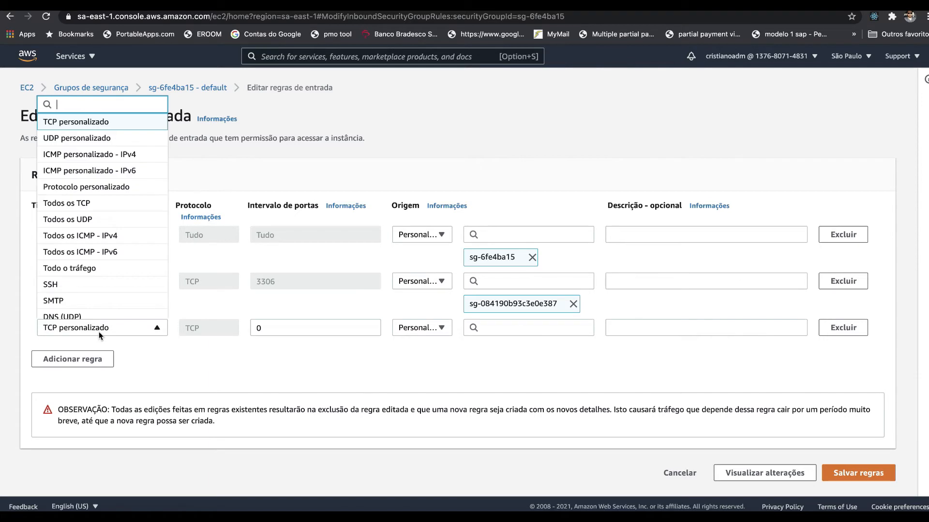
click(87, 286)
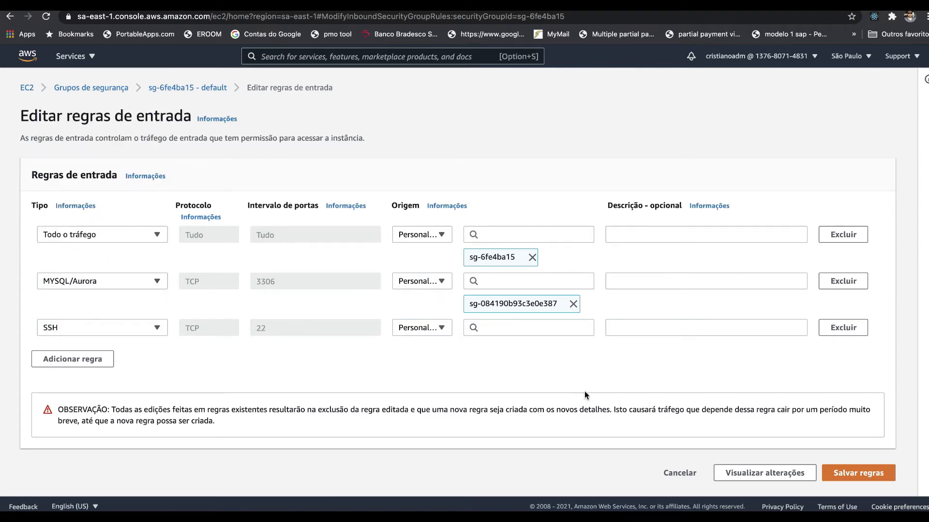
Step: Set the new SSH rule's source to 0.0.0.0/0 and save the default security group's inbound rules
click(862, 473)
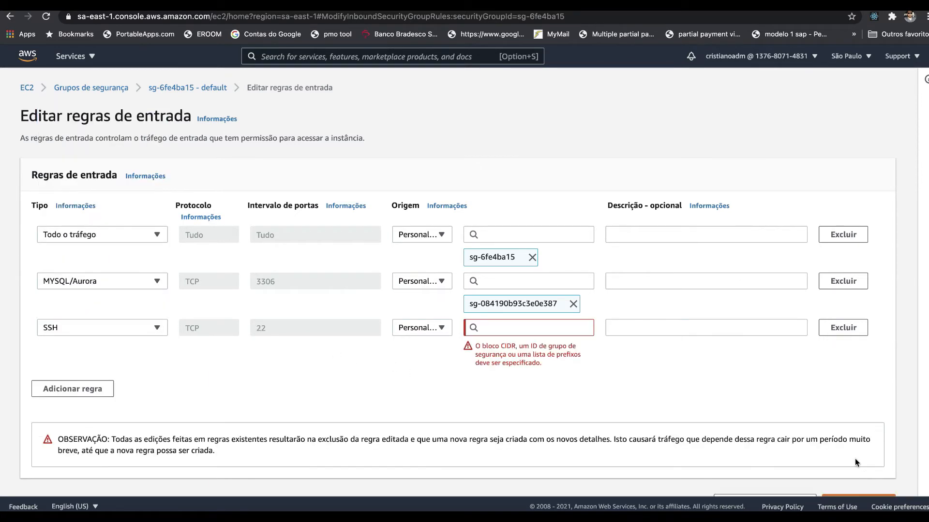
click(516, 333)
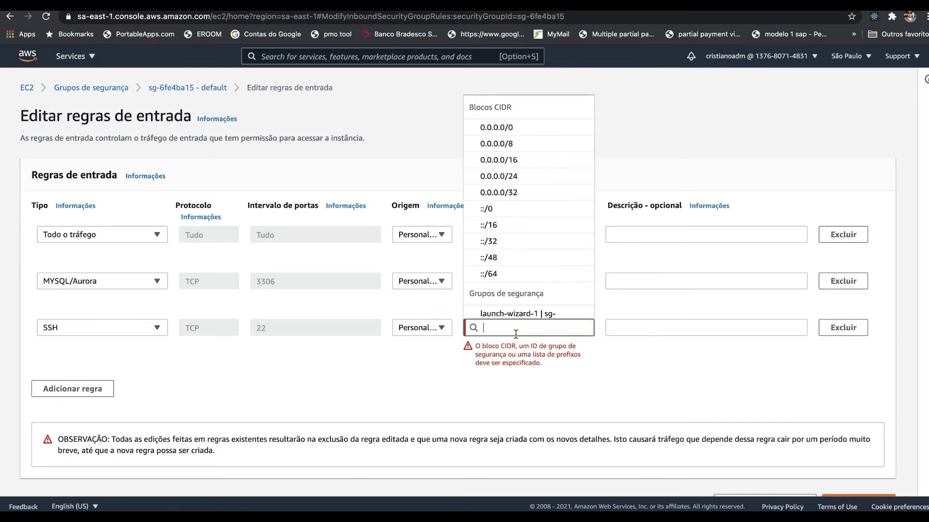
click(509, 128)
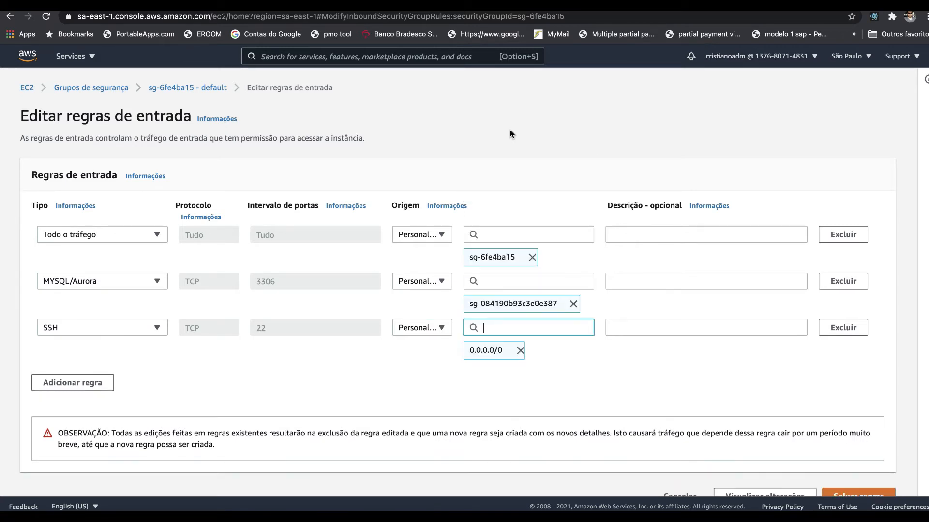
click(858, 496)
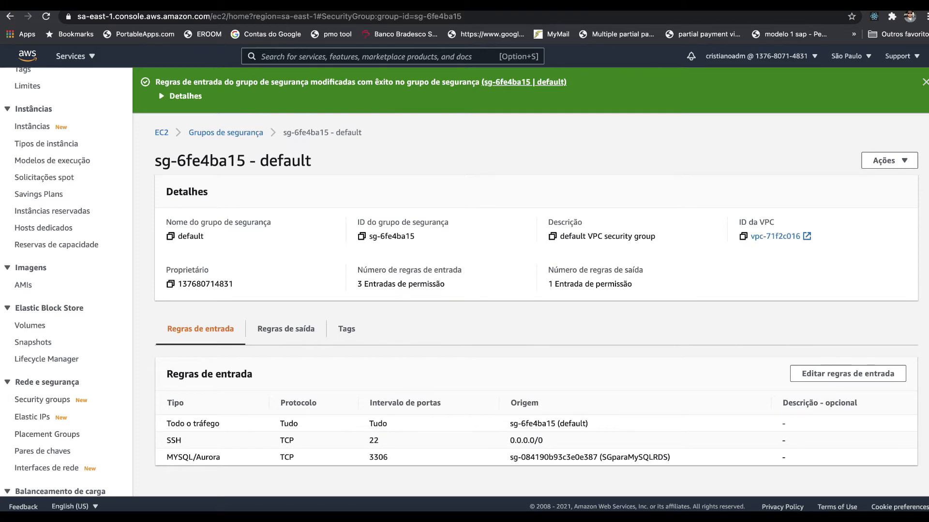
Step: Switch back to AWS Config, re-evaluate the restricted-ssh rule and reload the rules list
key(ctrl+Tab)
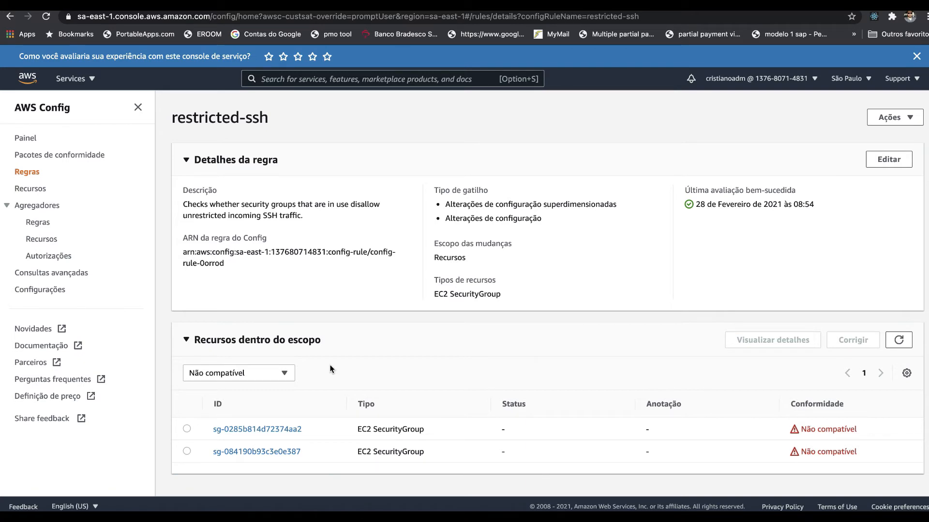
click(29, 172)
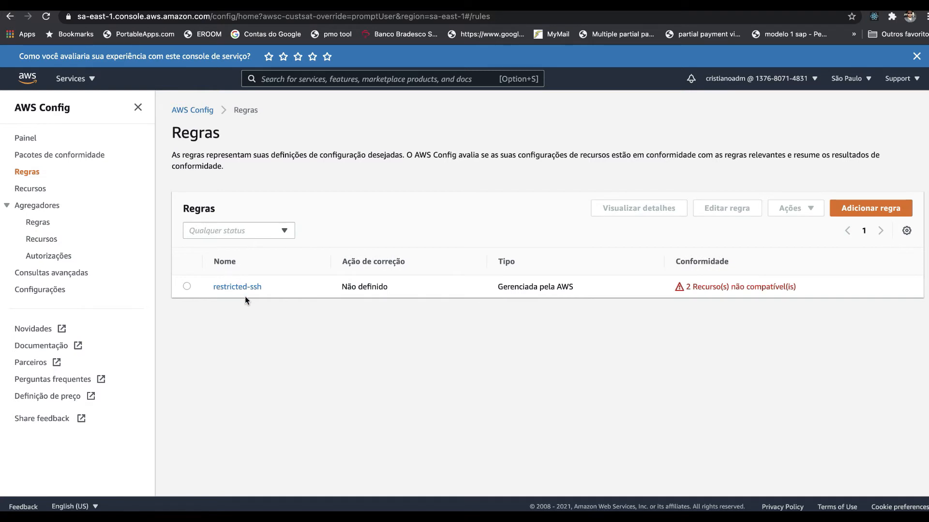
click(187, 288)
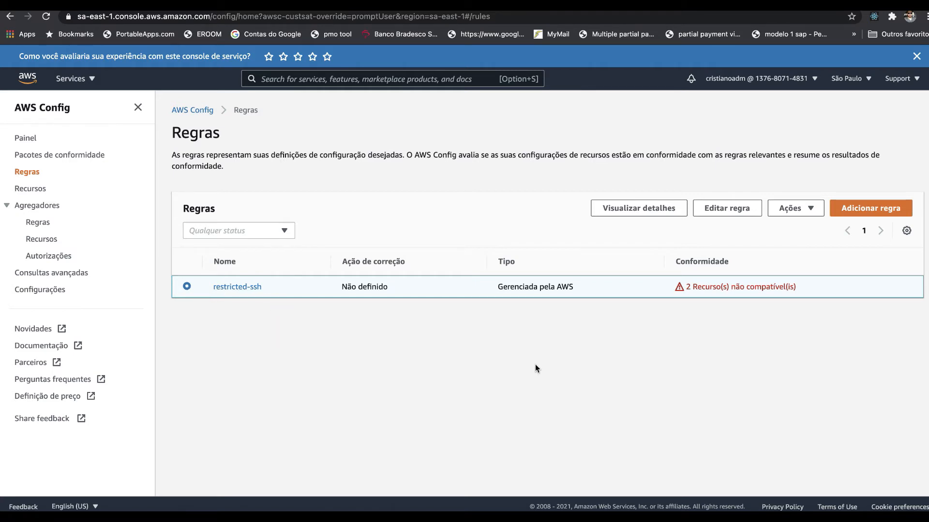
click(807, 208)
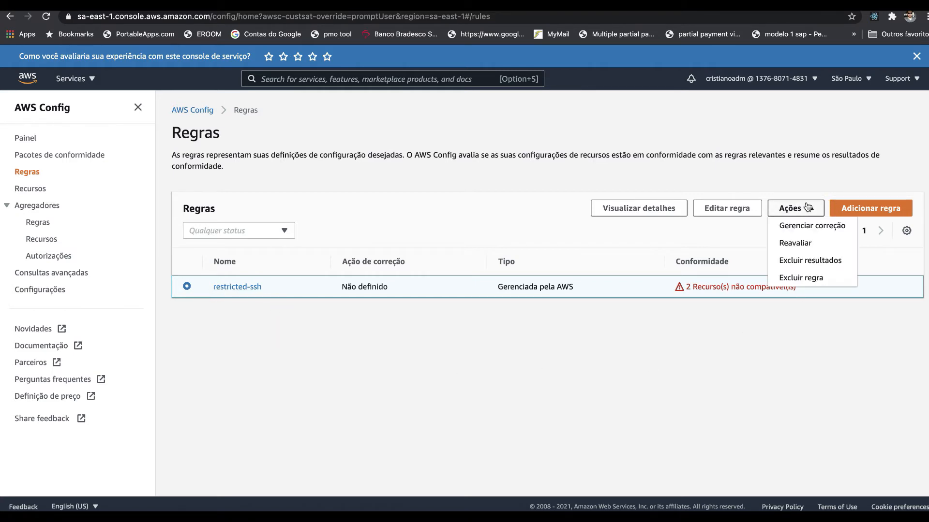
click(796, 243)
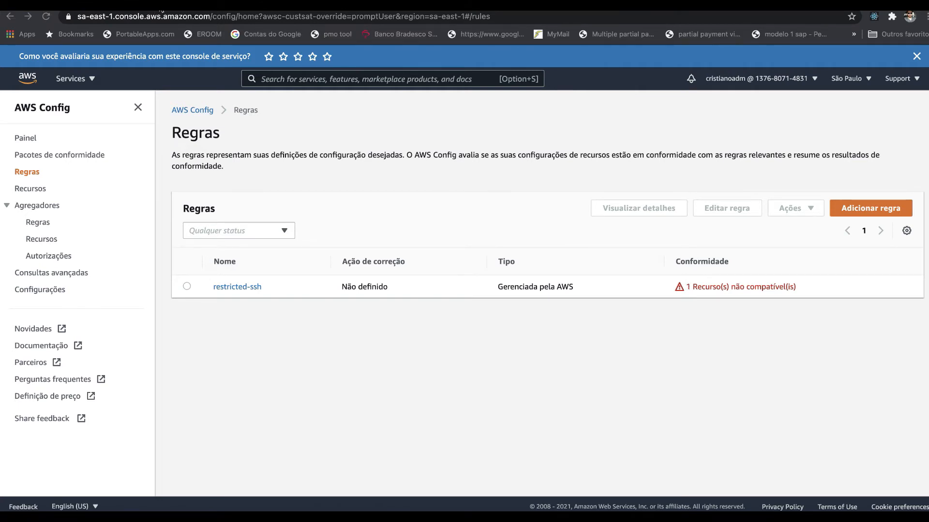
key(super+r)
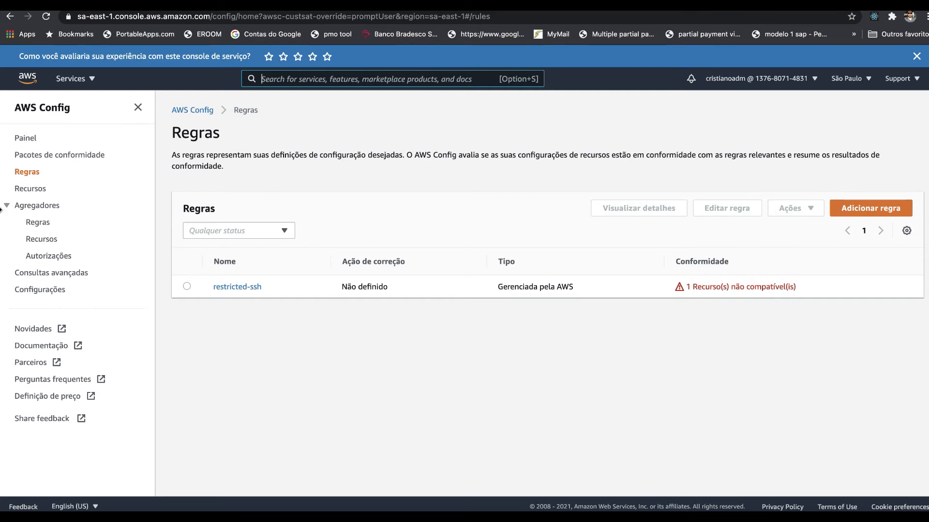
Step: Open the restricted-ssh rule's details and list all its in-scope resources using the Todos compliance filter
click(251, 287)
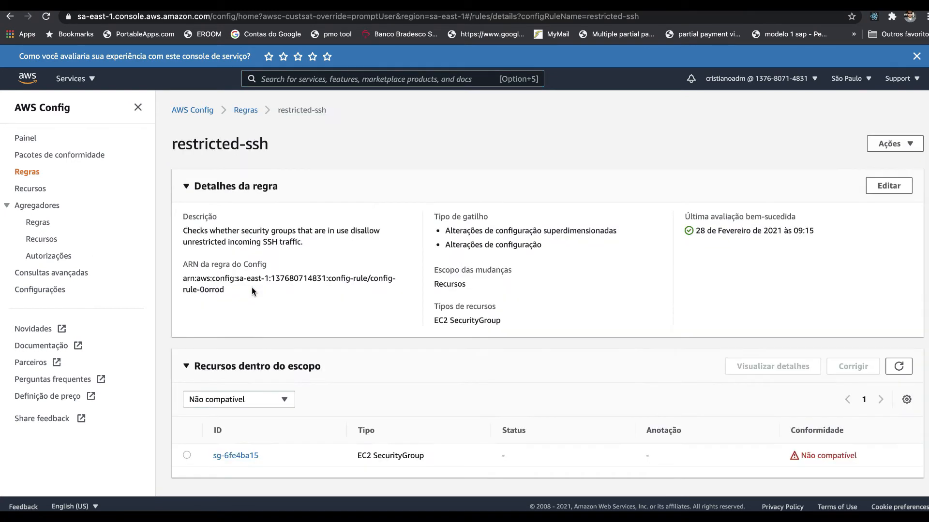
click(256, 400)
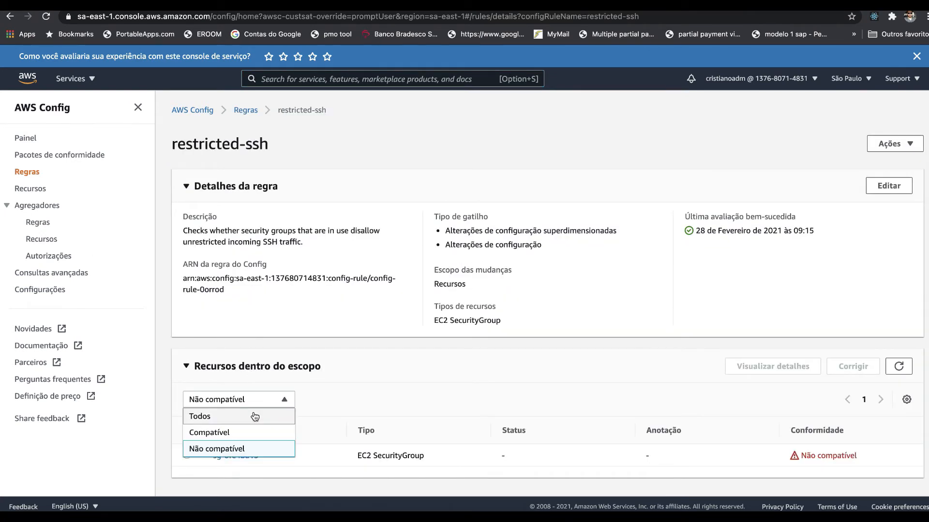
click(253, 413)
scroll(254, 414, down, 2)
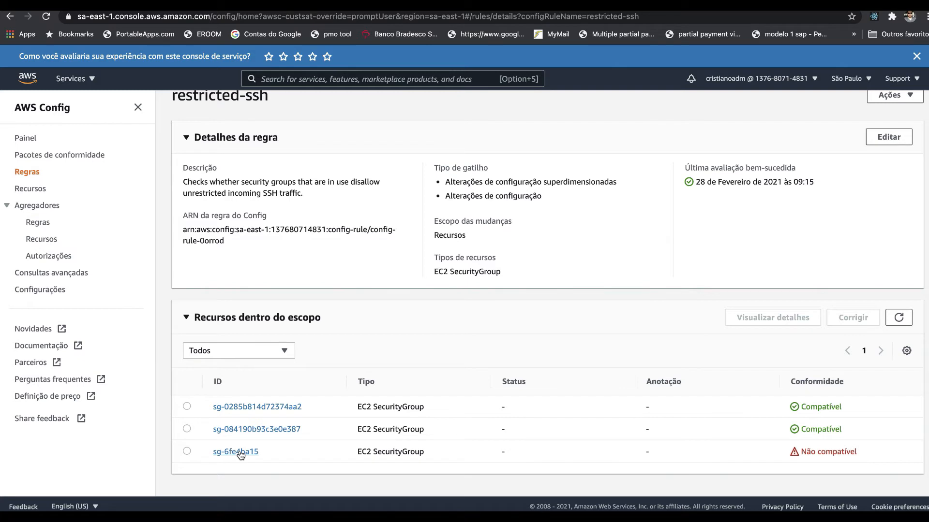
Step: Open the timeline of security group sg-0285b814d72374aa2 and view the full record of its 09:15:39 configuration change
click(252, 407)
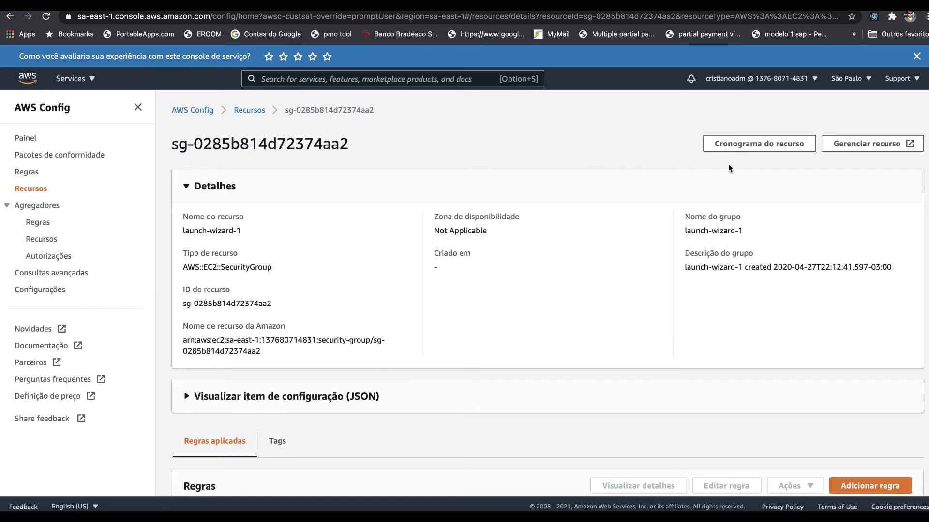
click(756, 146)
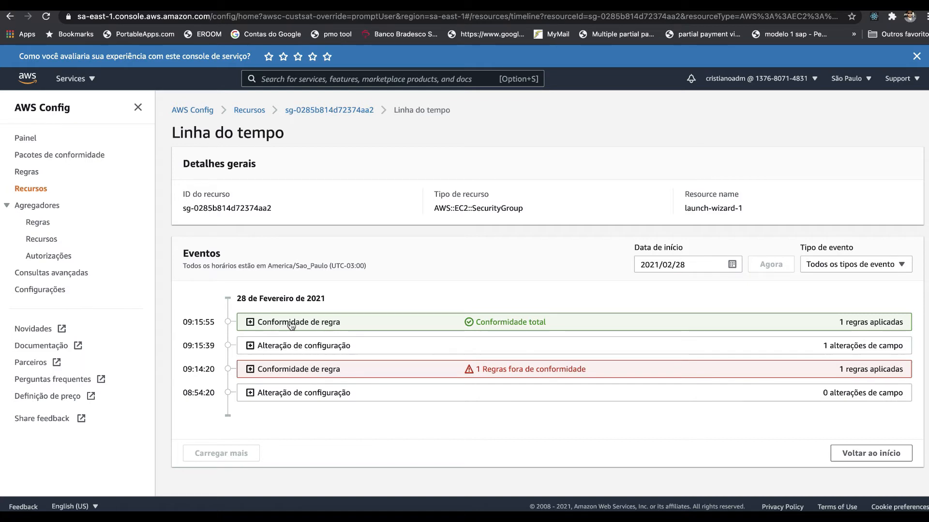
click(251, 346)
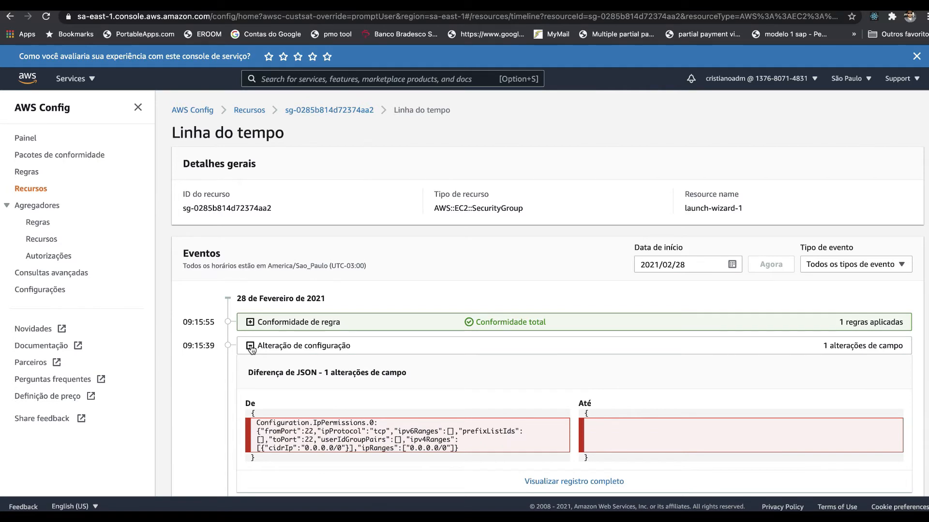
scroll(268, 381, down, 3)
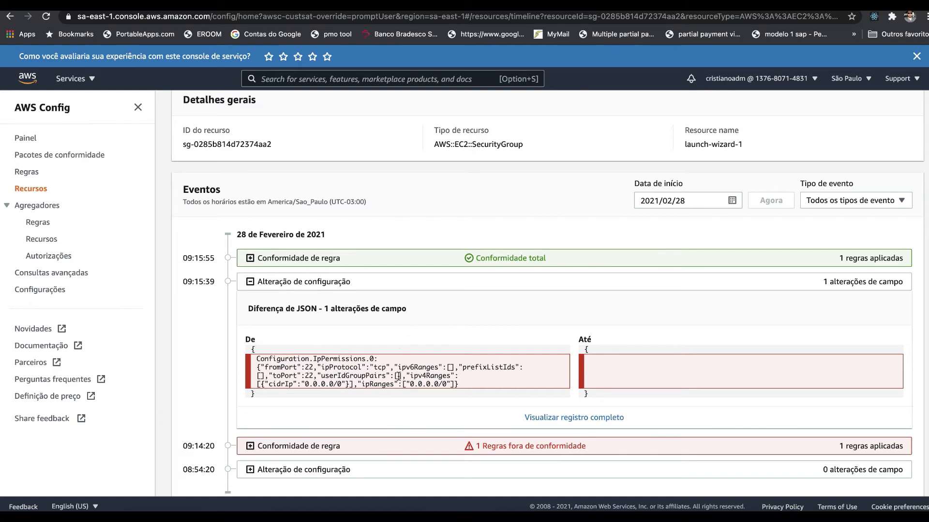
click(576, 417)
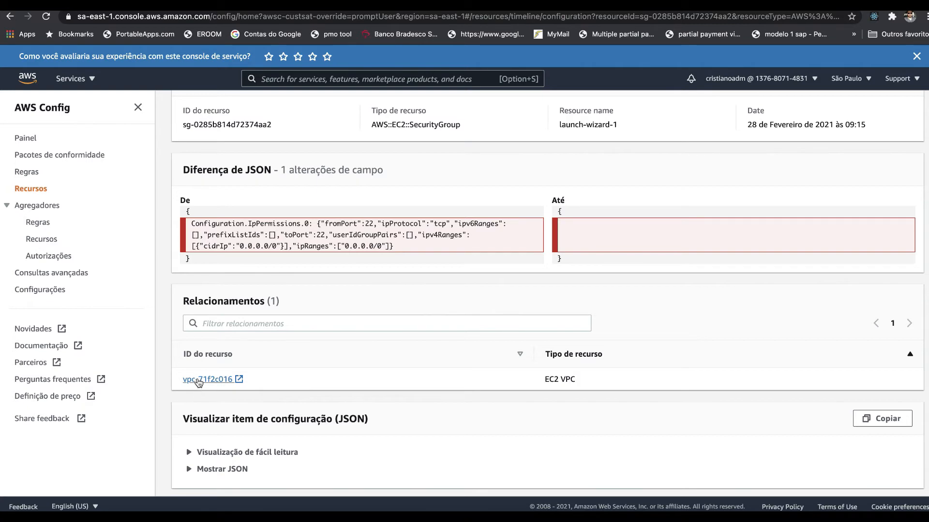
Step: Open the related VPC vpc-71f2c016 and examine its relationships and configuration item in the easy-to-read JSON view
click(198, 380)
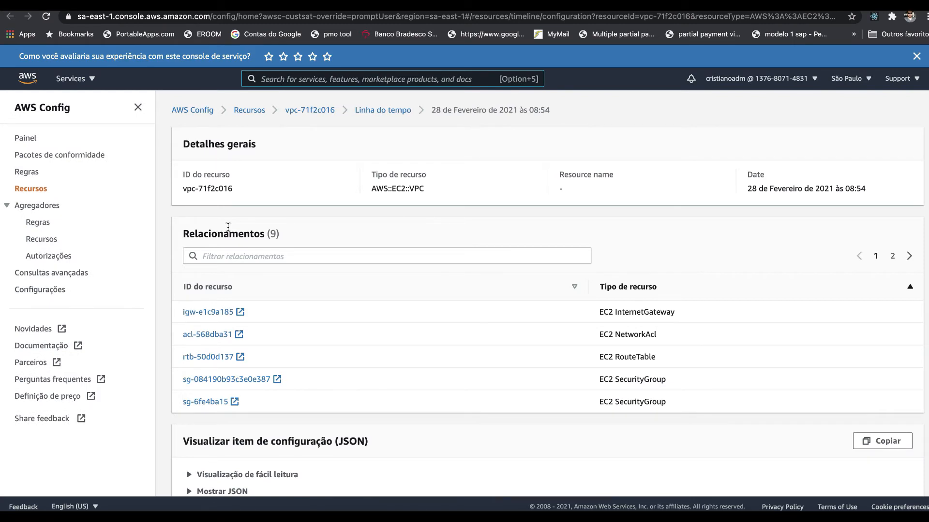
scroll(228, 226, down, 2)
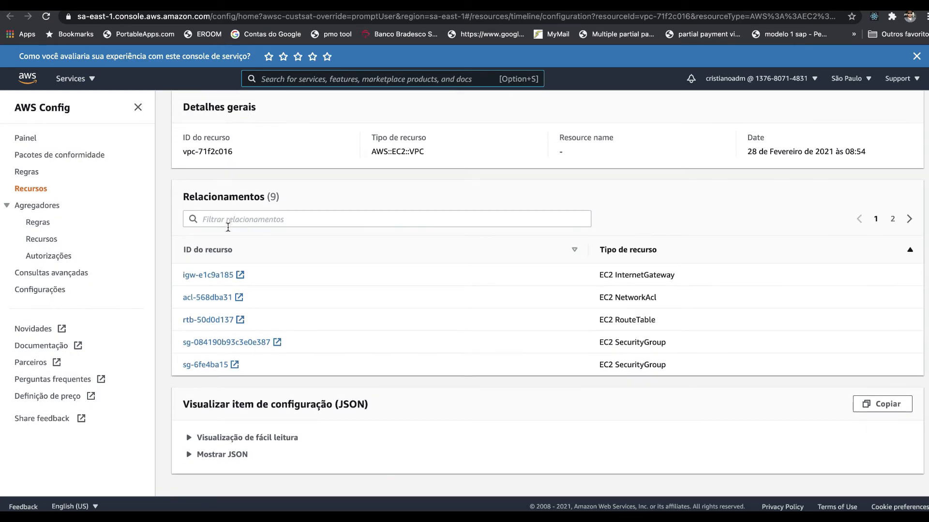
click(222, 440)
scroll(222, 442, down, 3)
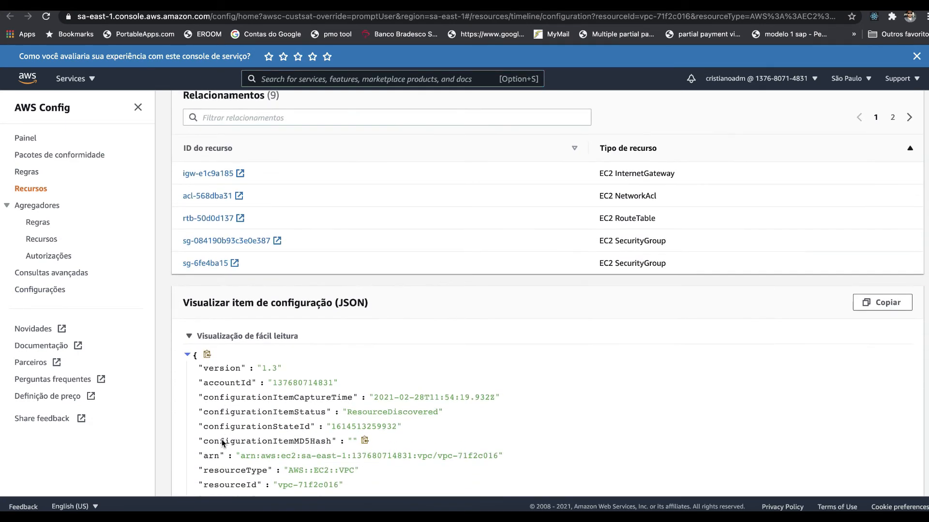
scroll(222, 442, down, 1)
scroll(222, 441, down, 3)
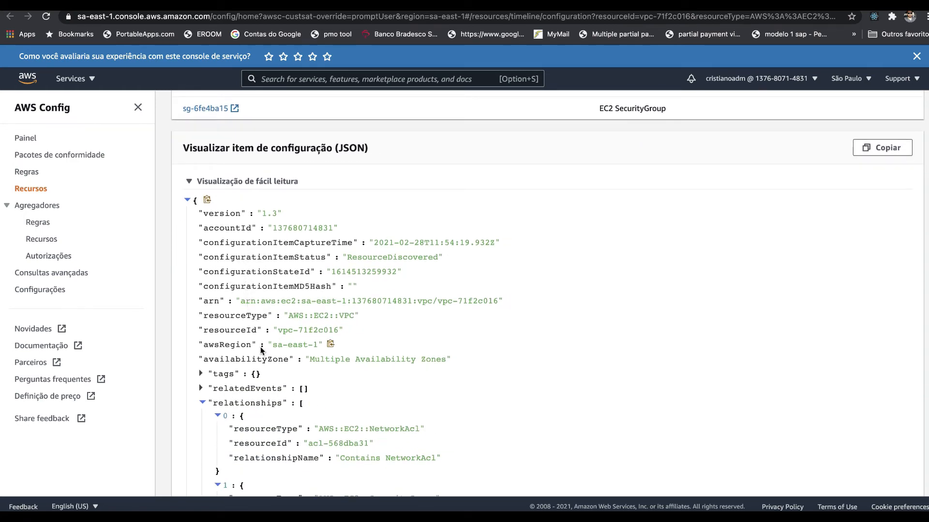
scroll(262, 350, down, 3)
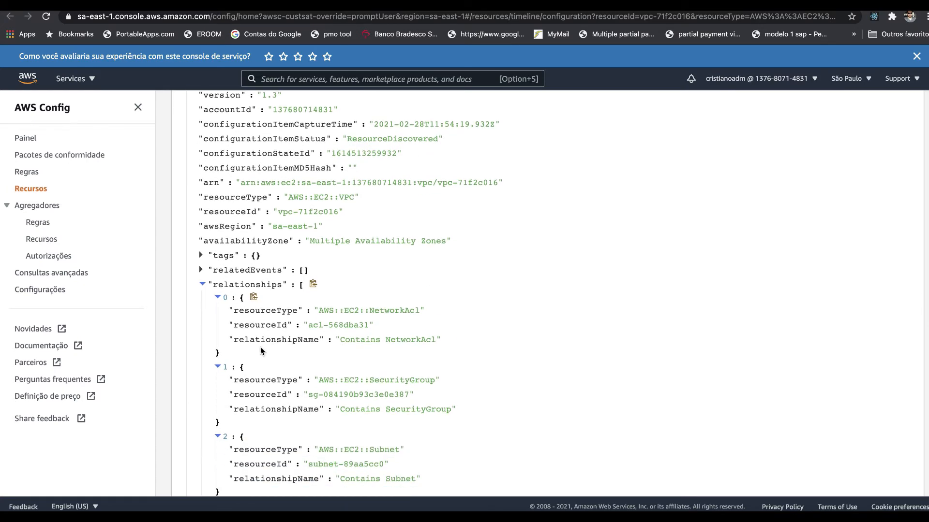
scroll(260, 349, down, 12)
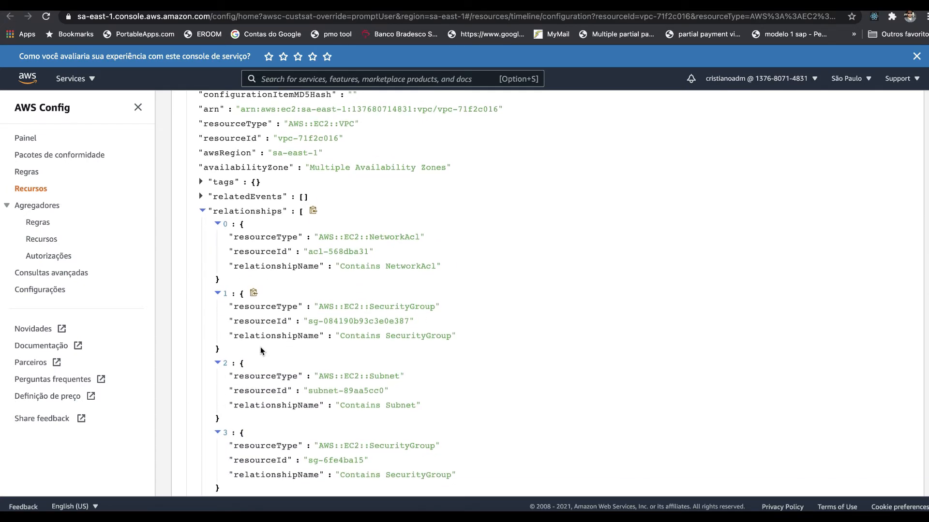
scroll(260, 350, down, 8)
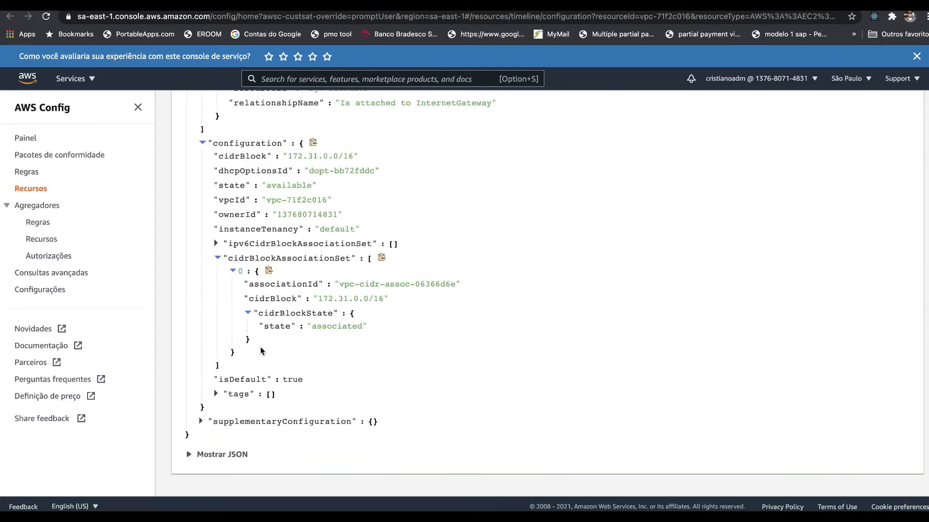
scroll(261, 350, up, 20)
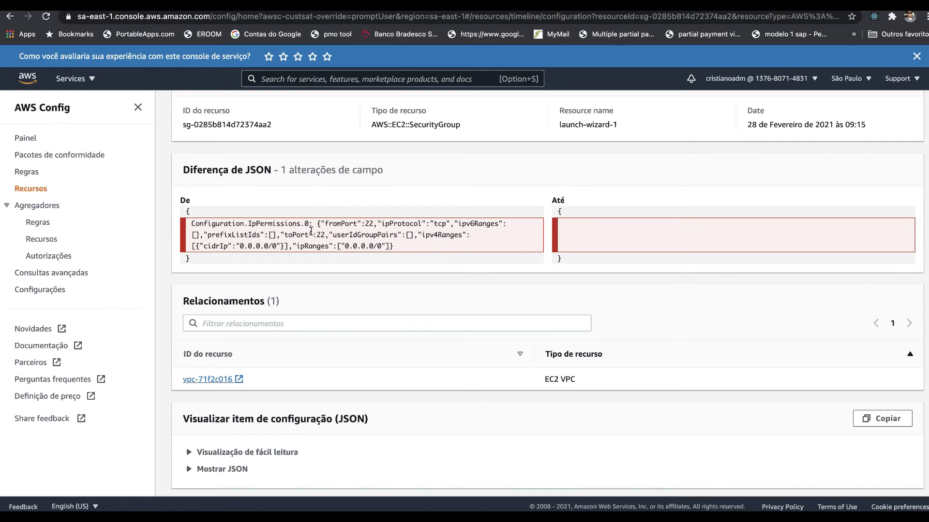
Step: Return to the launch-wizard-1 security group's timeline and open the full record of the 09:15:55 rule compliance event
scroll(312, 240, up, 3)
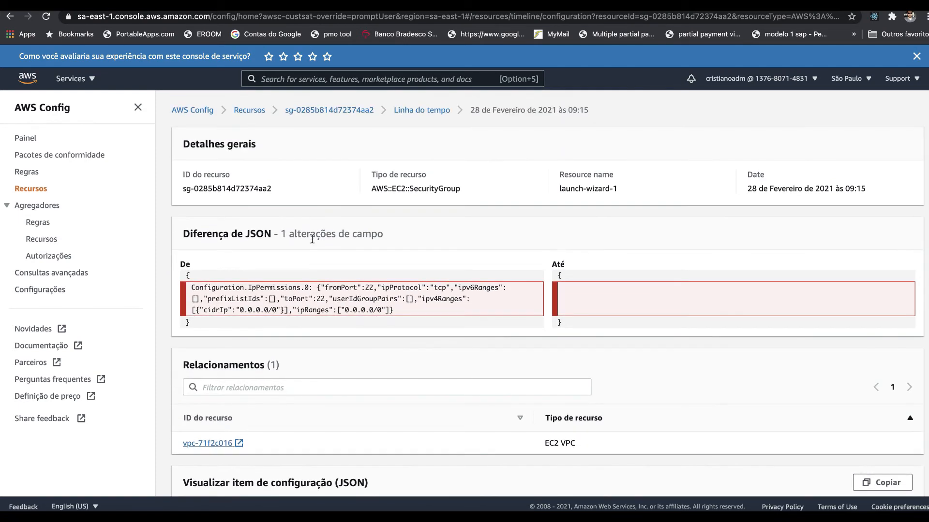
click(415, 110)
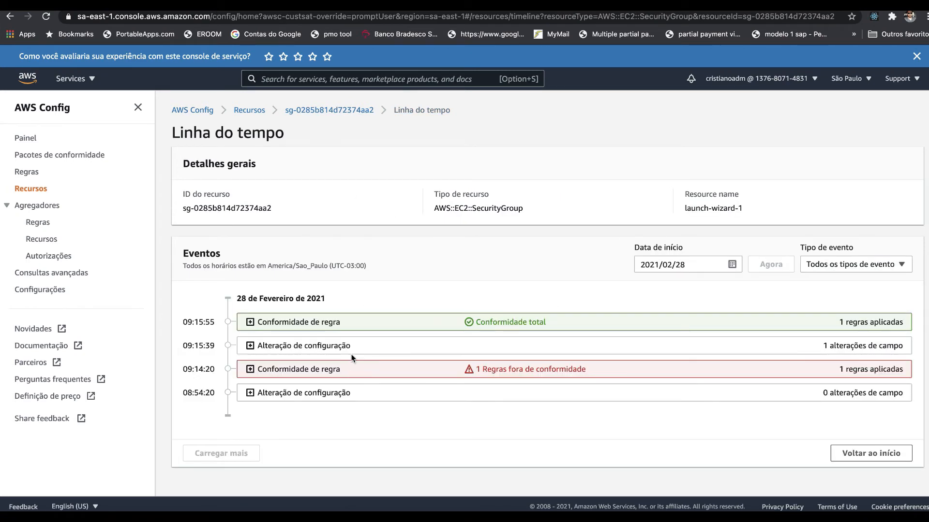
click(350, 326)
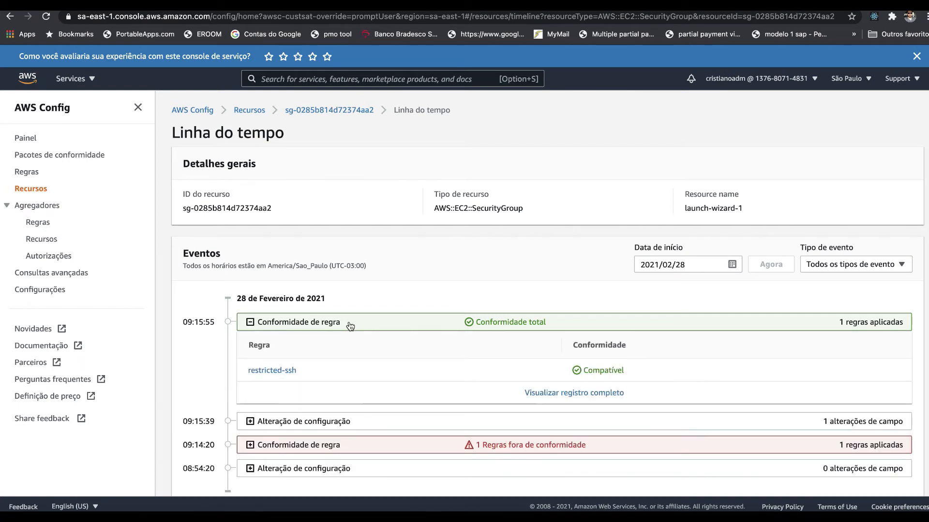
click(542, 394)
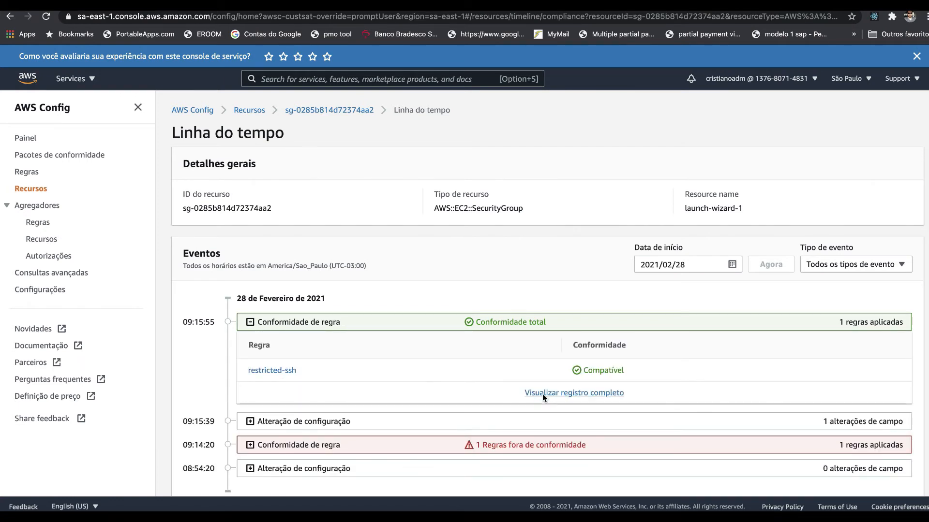
Step: Examine the compliance event's JSON difference, then show and read the raw JSON of its configuration item
scroll(542, 394, down, 3)
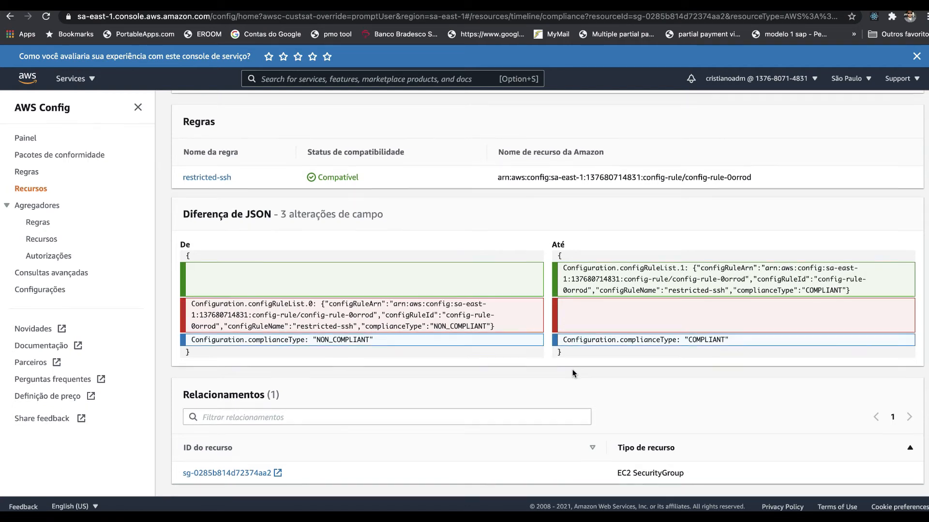
scroll(573, 373, down, 2)
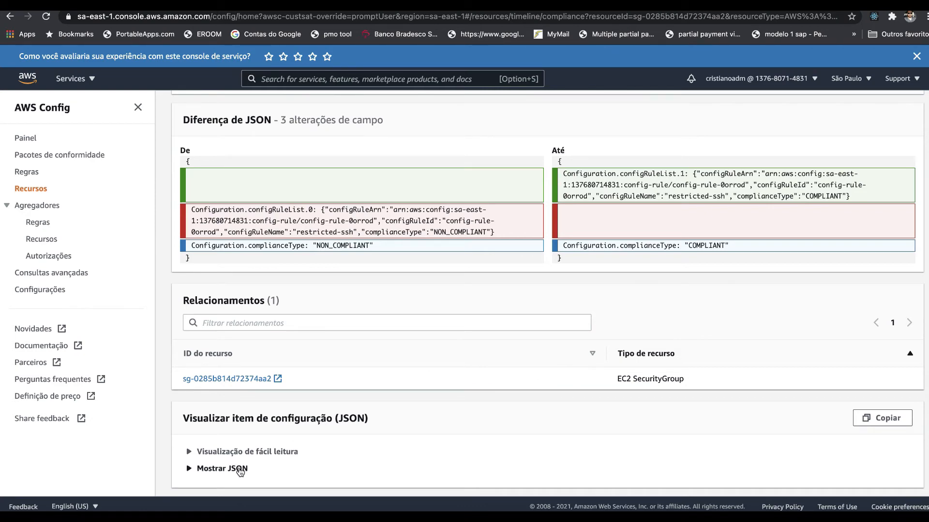
click(240, 469)
scroll(239, 468, down, 3)
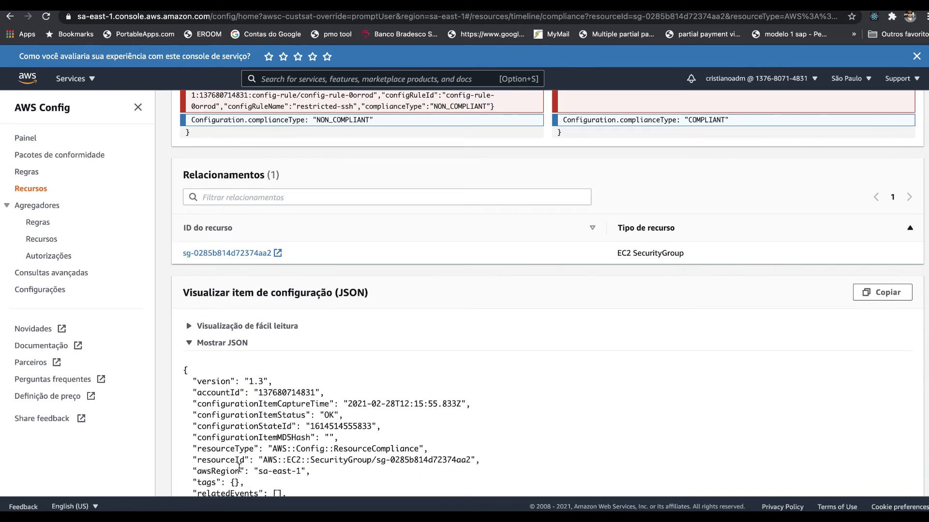
scroll(240, 468, down, 5)
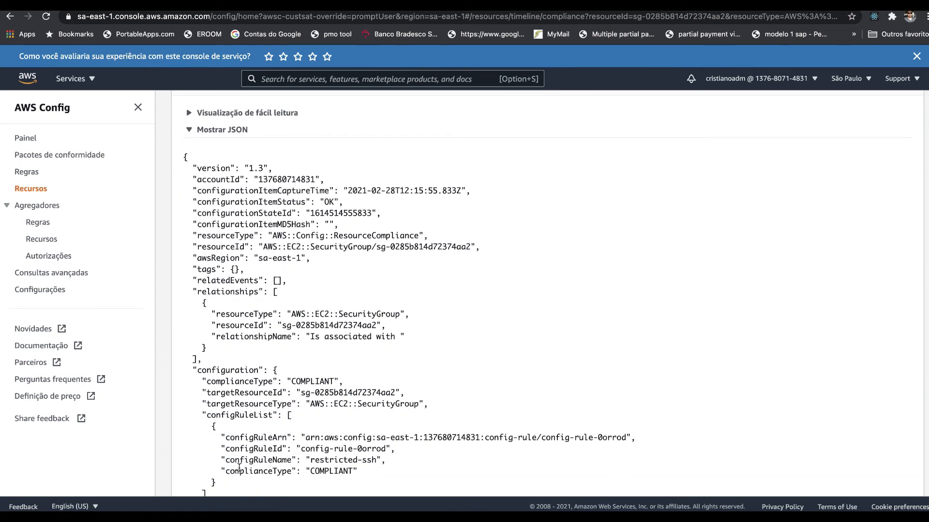
scroll(239, 468, down, 2)
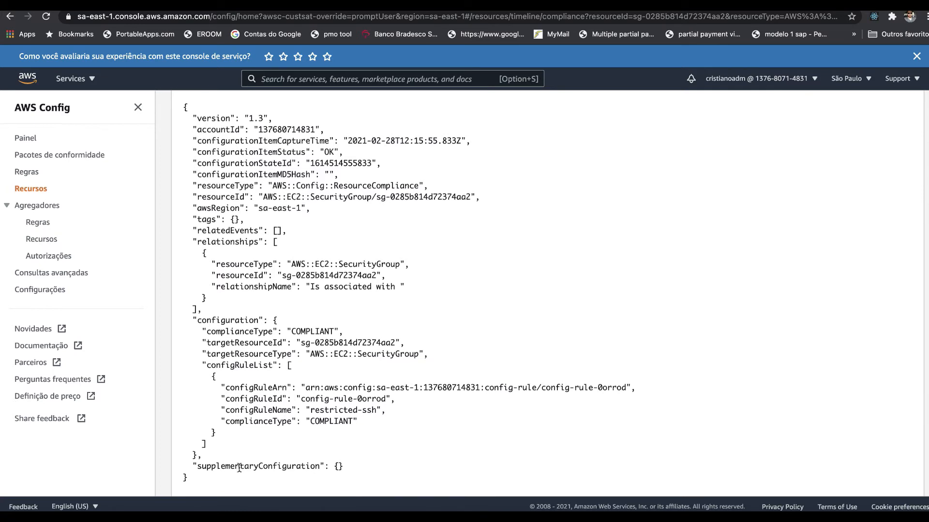
Step: Collapse the raw JSON of the compliance record and expand its easy-to-read configuration view
click(157, 5)
click(255, 240)
scroll(255, 240, down, 1)
scroll(255, 239, up, 2)
scroll(255, 240, up, 2)
click(243, 203)
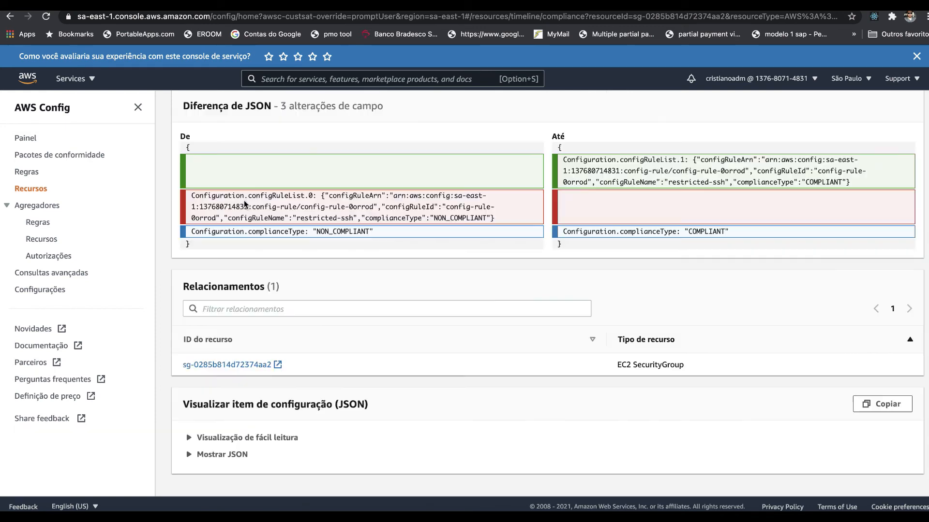
click(251, 438)
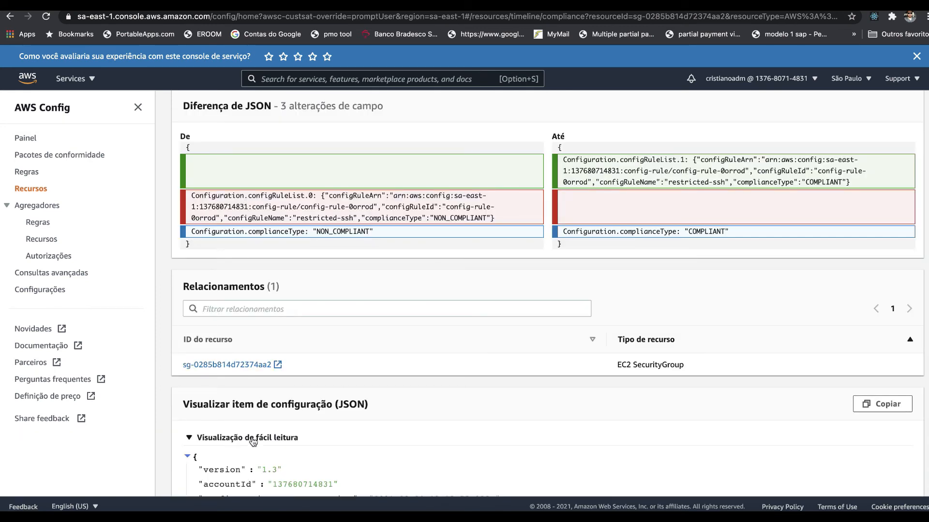
Step: Examine the compliance item's relationships, configuration and configRuleList entries in the easy-to-read view
scroll(252, 440, down, 1)
scroll(252, 441, down, 2)
scroll(252, 441, down, 3)
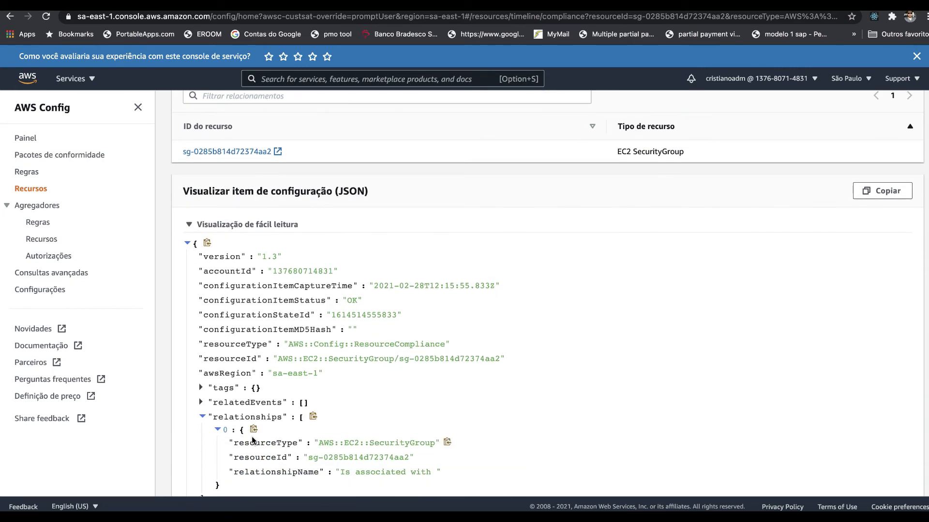
scroll(252, 440, down, 2)
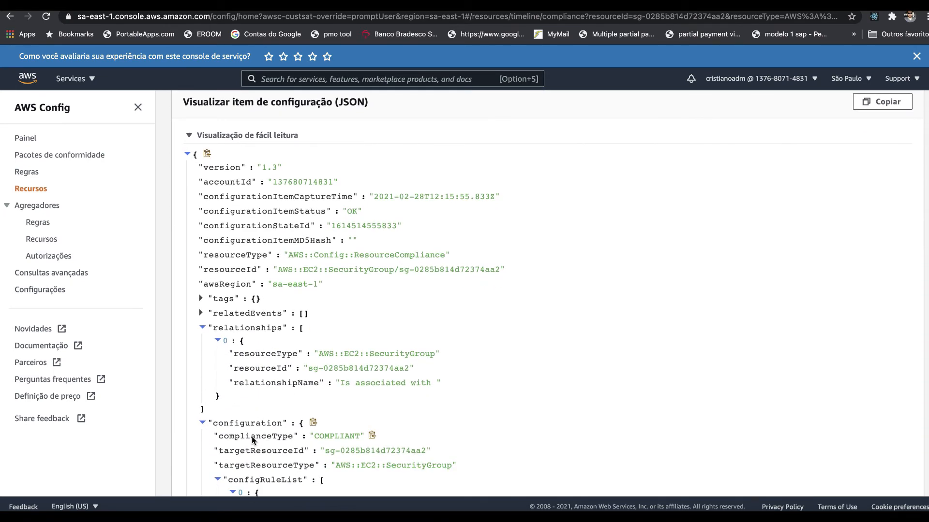
scroll(252, 439, down, 1)
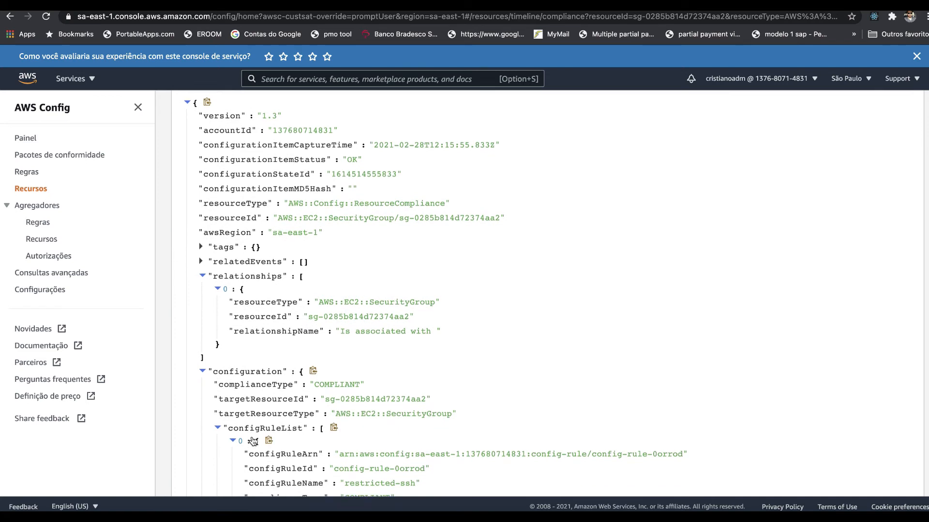
scroll(252, 440, down, 1)
scroll(251, 438, down, 1)
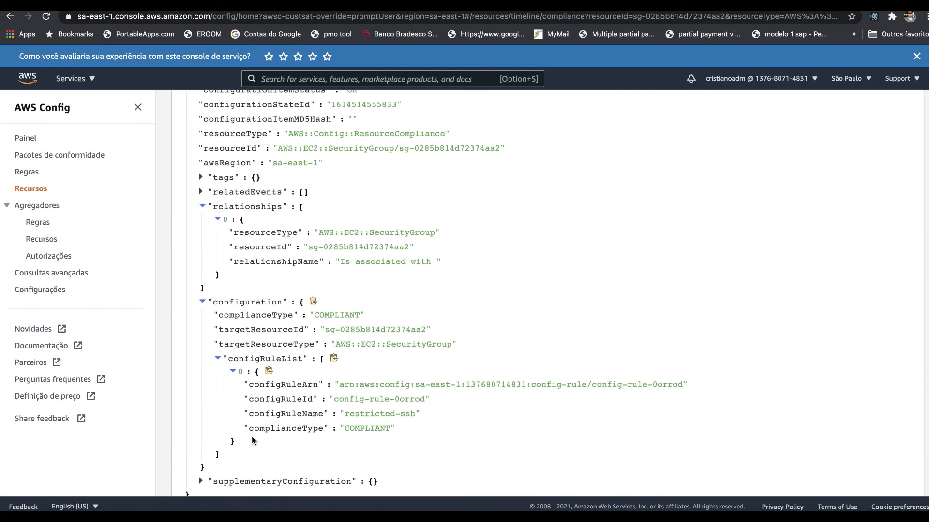
scroll(252, 440, down, 1)
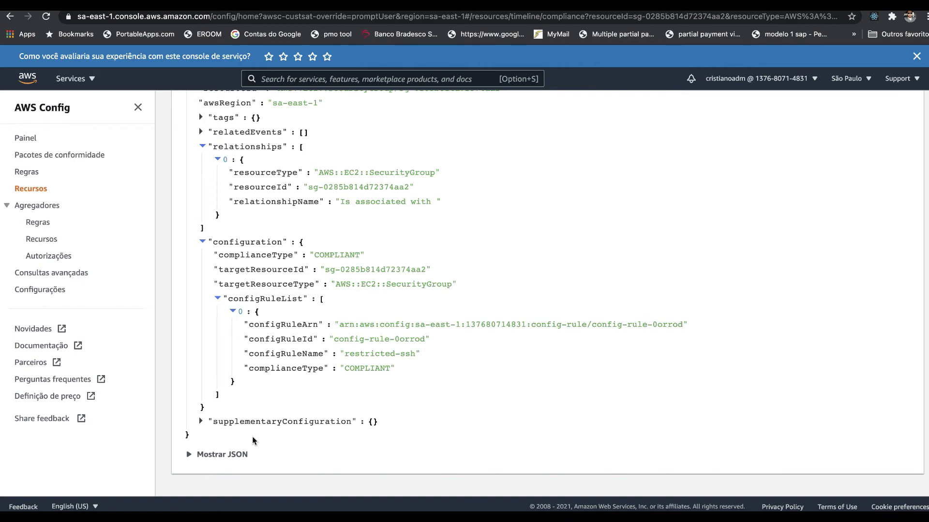
Step: Leave the compliance record and open the AWS Config resource inventory
scroll(252, 436, up, 7)
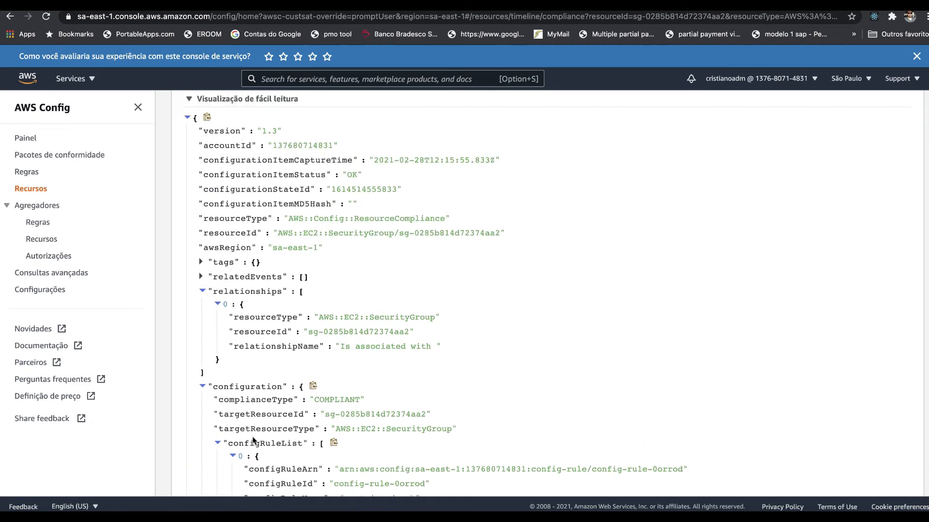
scroll(252, 440, up, 5)
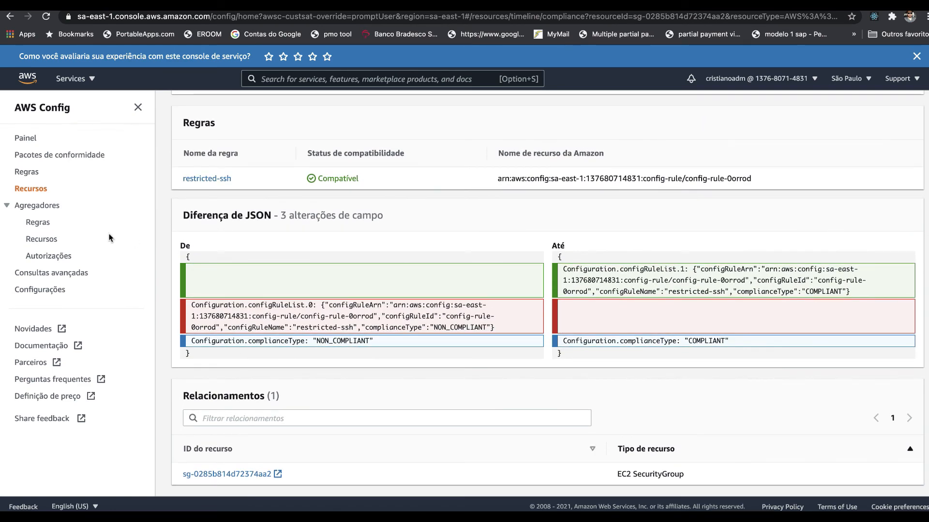
click(32, 189)
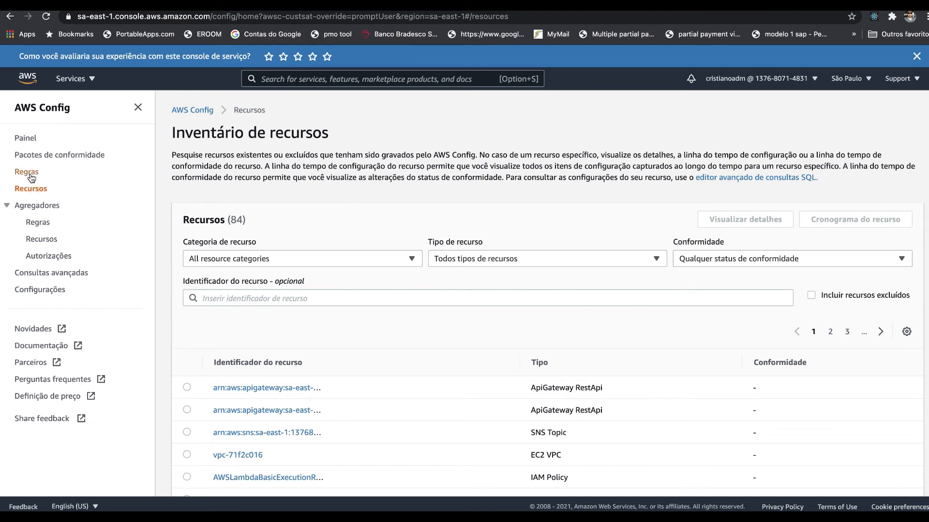
Step: Open the resource timeline of the noncompliant security group sg-6fe4ba15 from the restricted-ssh rule's in-scope resources
click(27, 172)
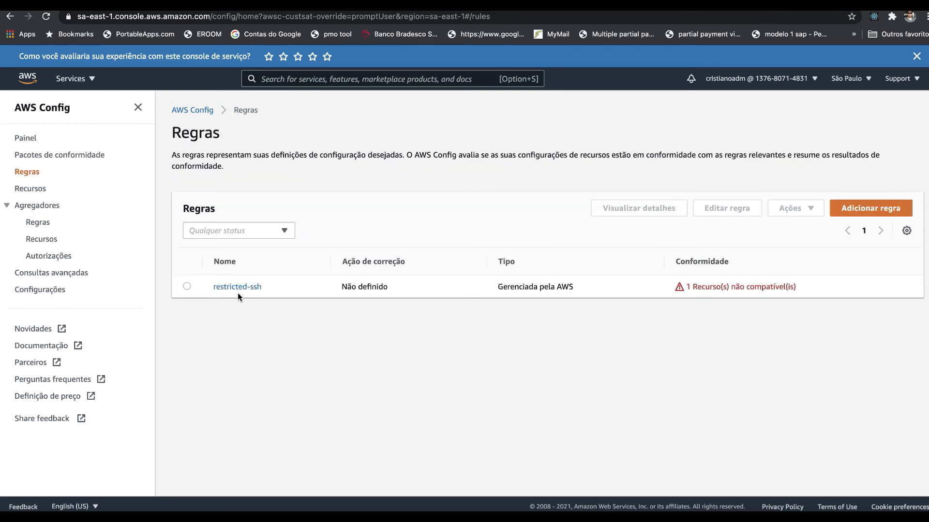
click(237, 286)
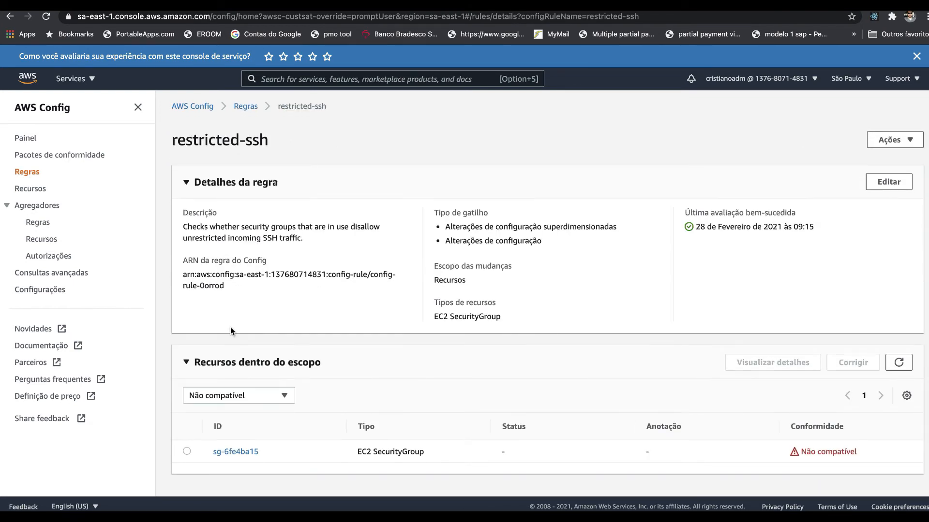
click(231, 453)
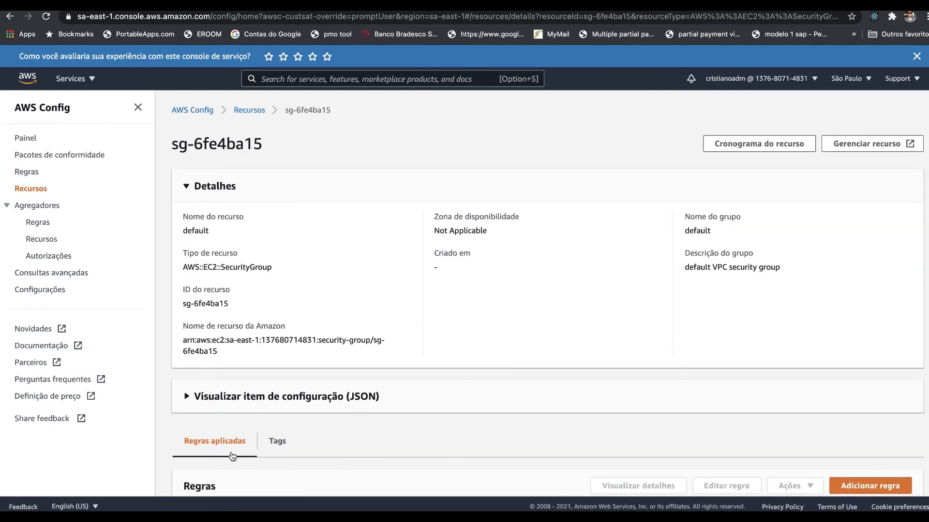
click(750, 143)
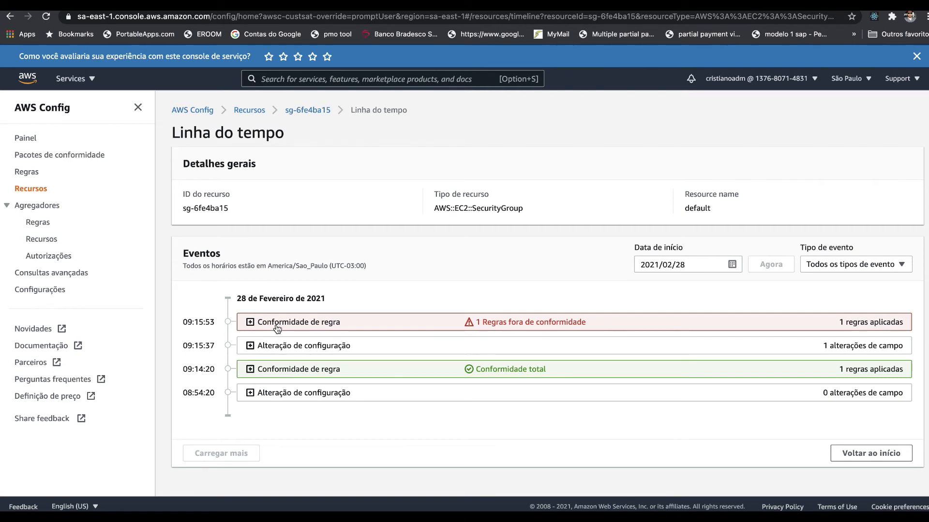
Step: Expand the 09:15:37 configuration change and the 09:15:53 rule compliance event in the timeline
click(281, 348)
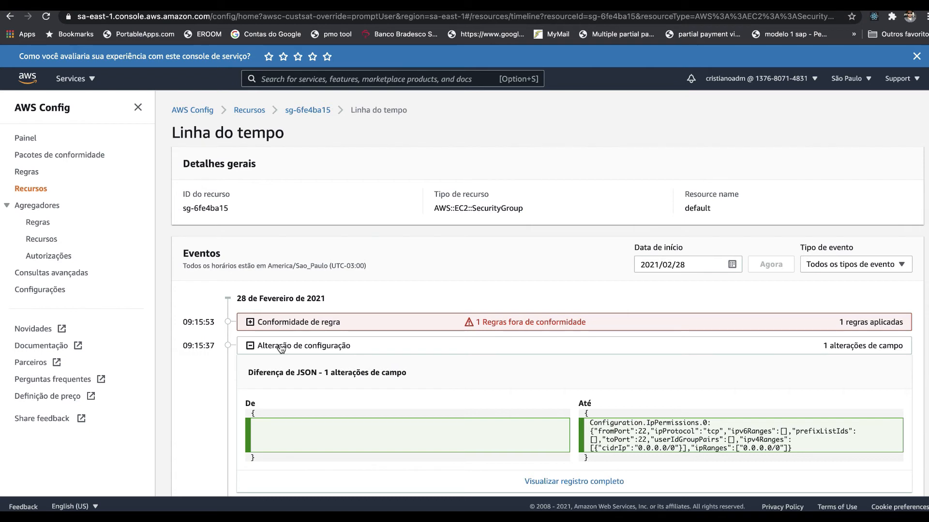
scroll(304, 425, down, 3)
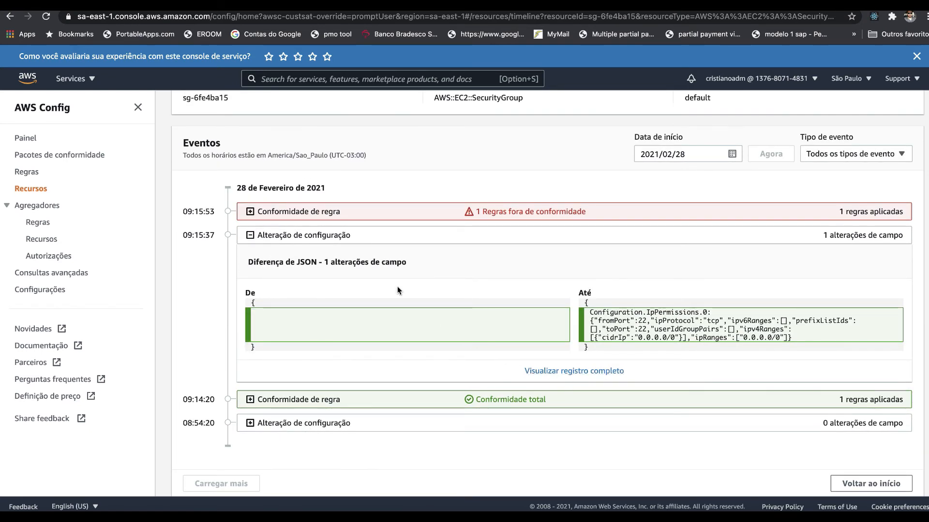
click(322, 208)
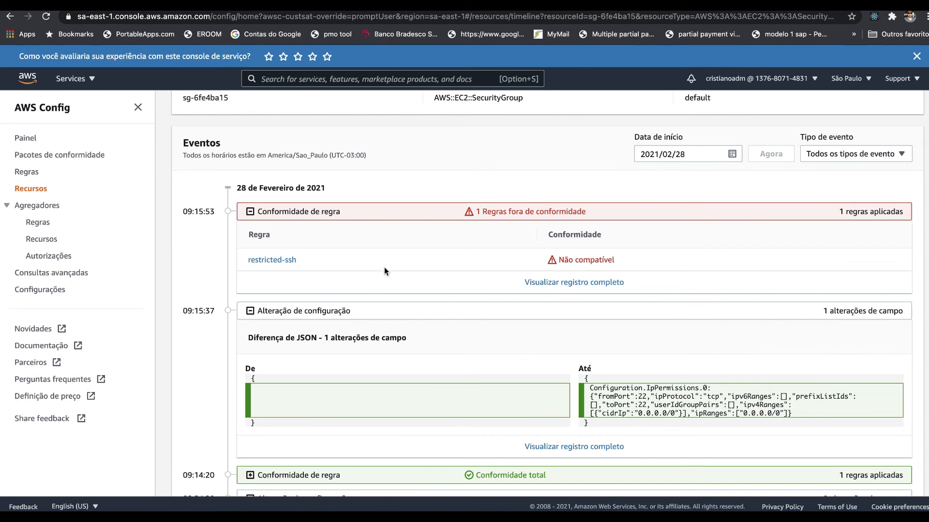
Step: Open the 09:15:53 compliance event's full record and read through its configuration item in the easy-to-read view
click(550, 282)
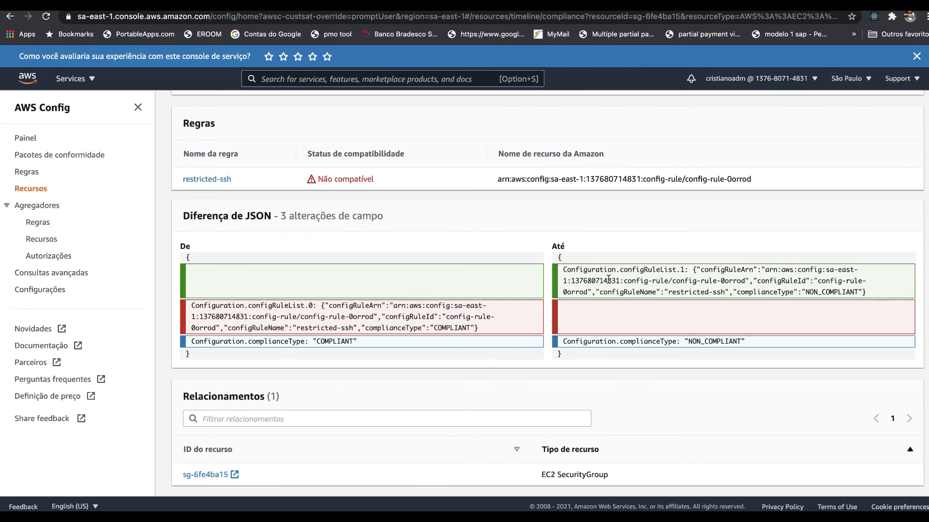
scroll(592, 365, down, 2)
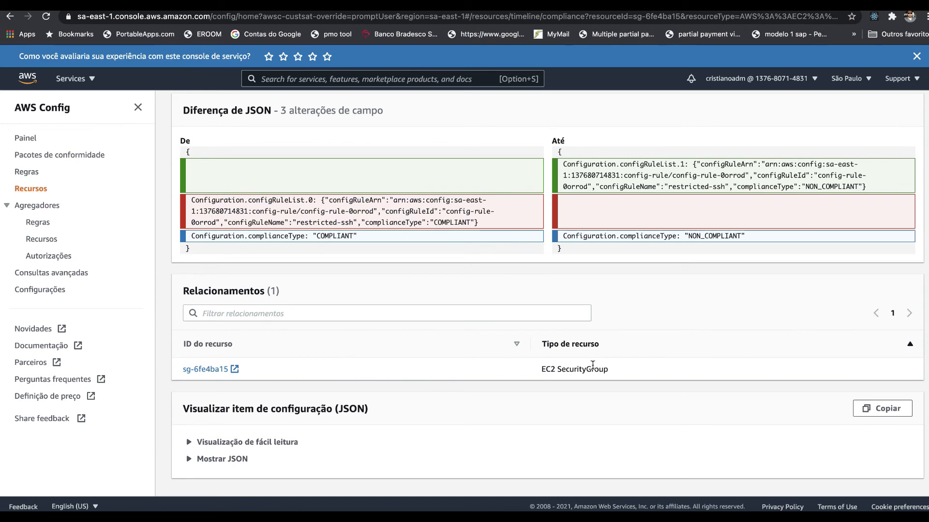
click(297, 444)
scroll(296, 442, down, 3)
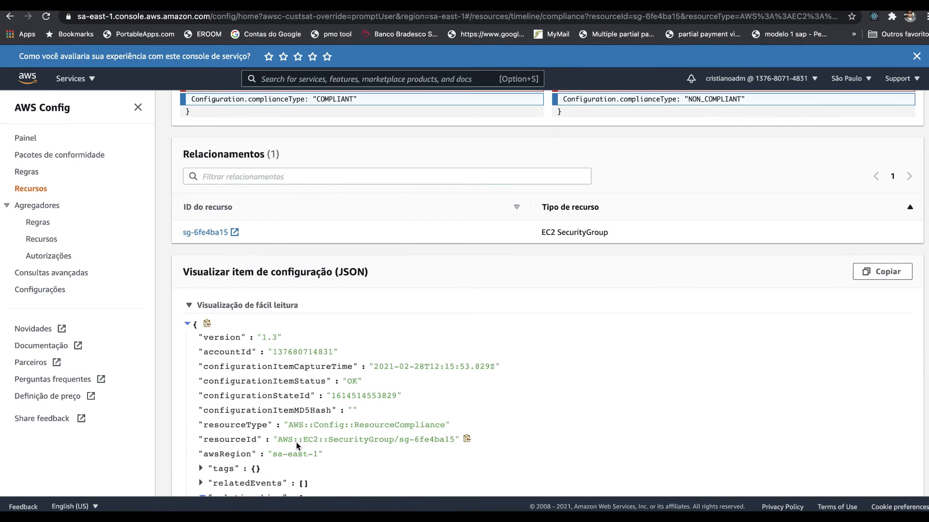
scroll(296, 442, down, 2)
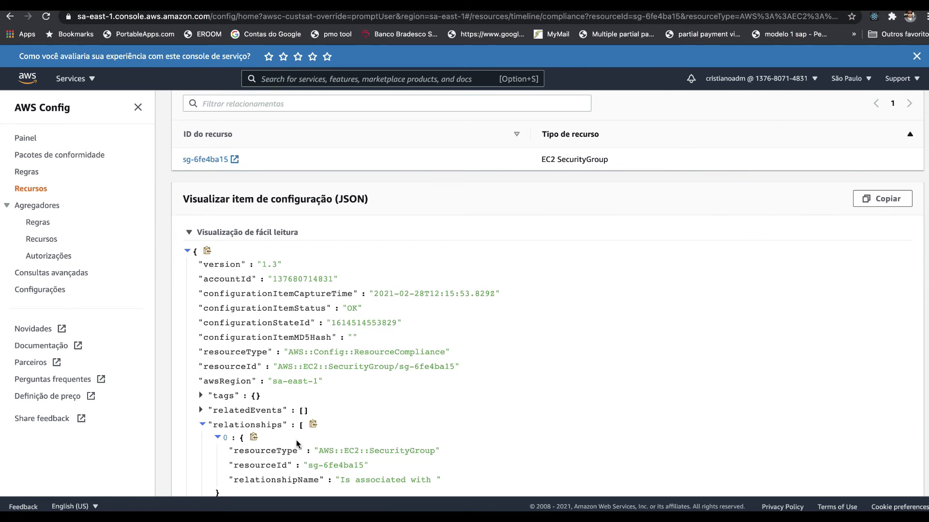
scroll(296, 440, down, 2)
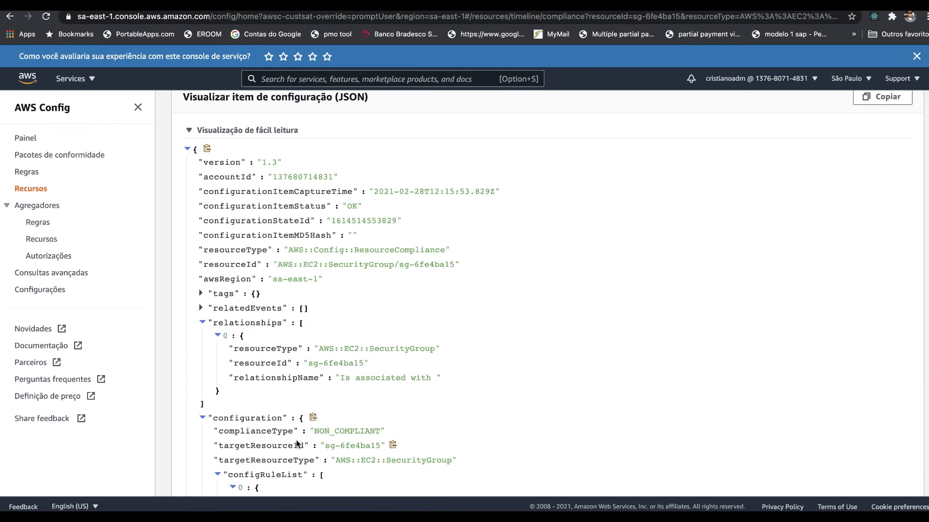
scroll(296, 440, down, 2)
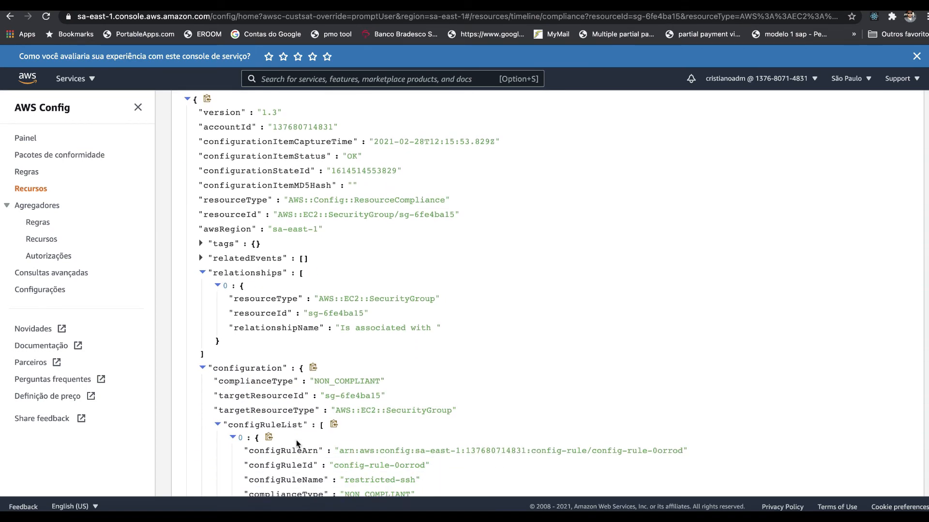
scroll(296, 439, down, 1)
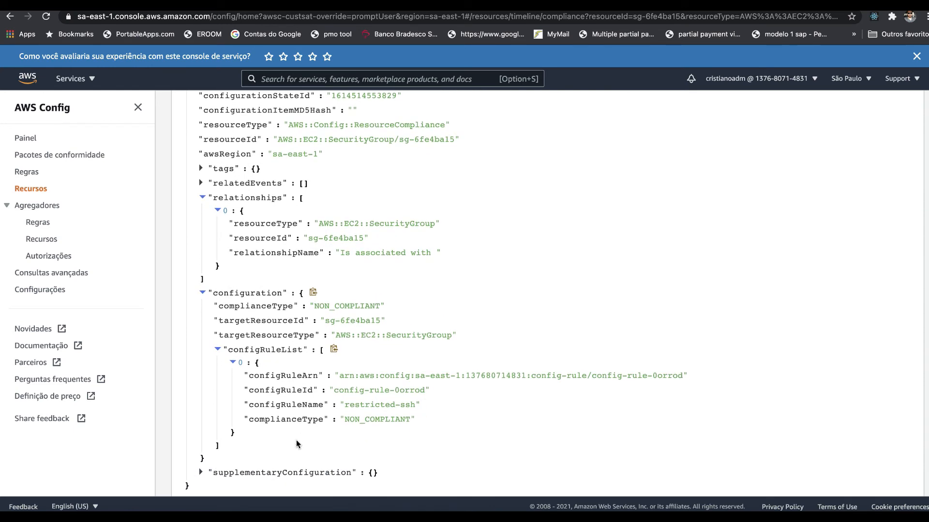
scroll(296, 444, down, 1)
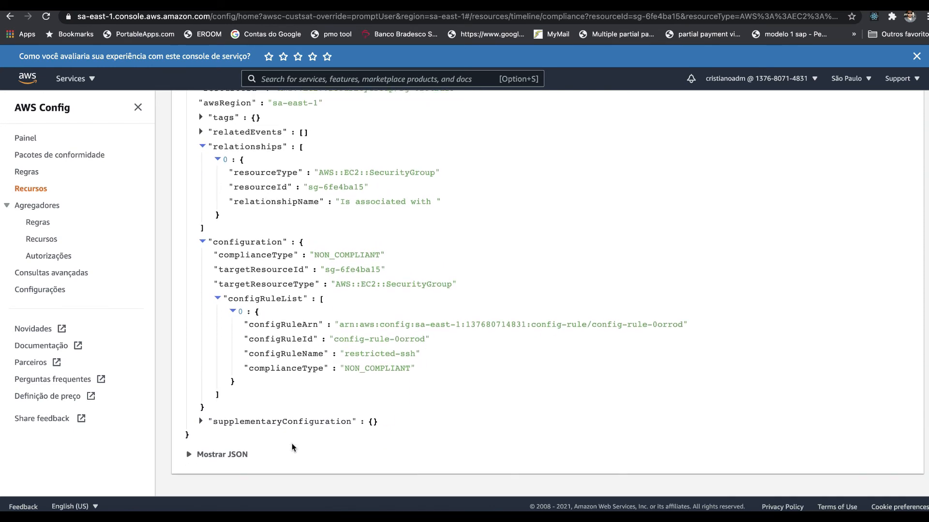
Step: Show the raw JSON of the compliance record's configuration item and read it to the end
click(222, 453)
scroll(224, 452, down, 5)
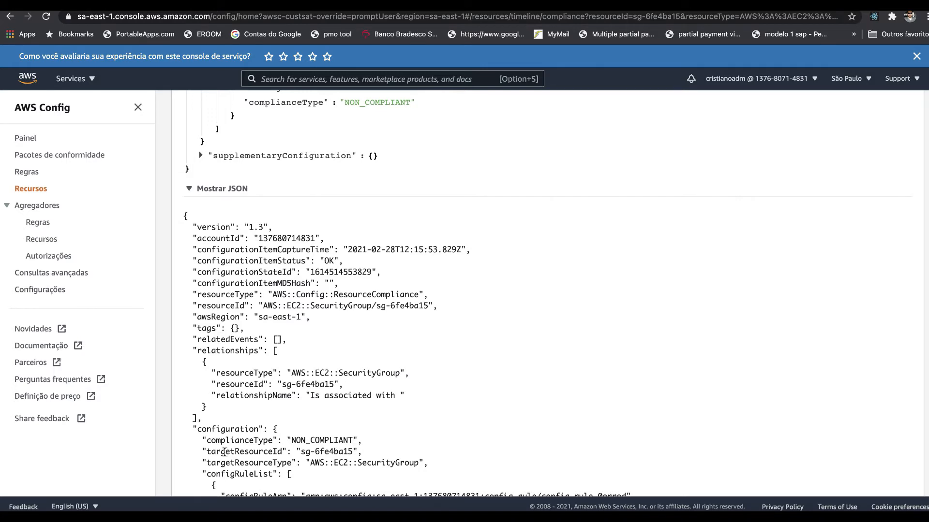
scroll(224, 452, down, 1)
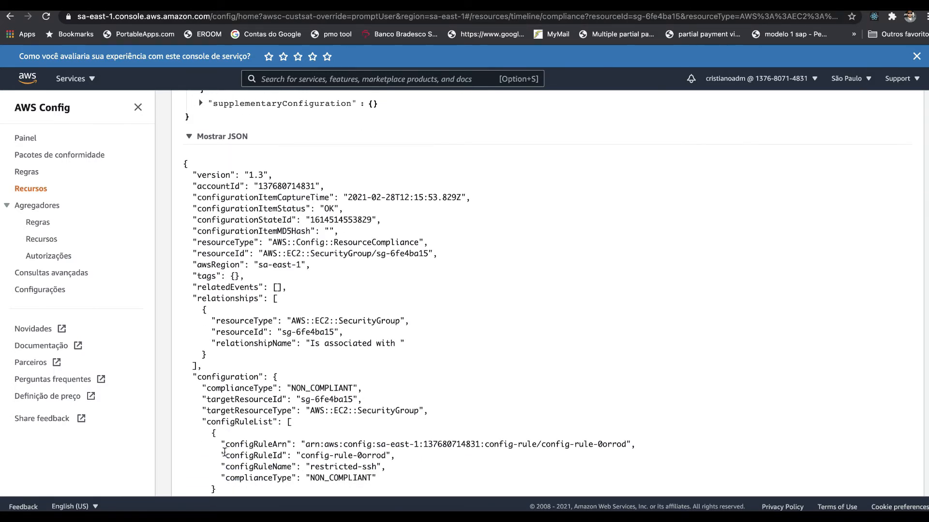
scroll(224, 452, down, 2)
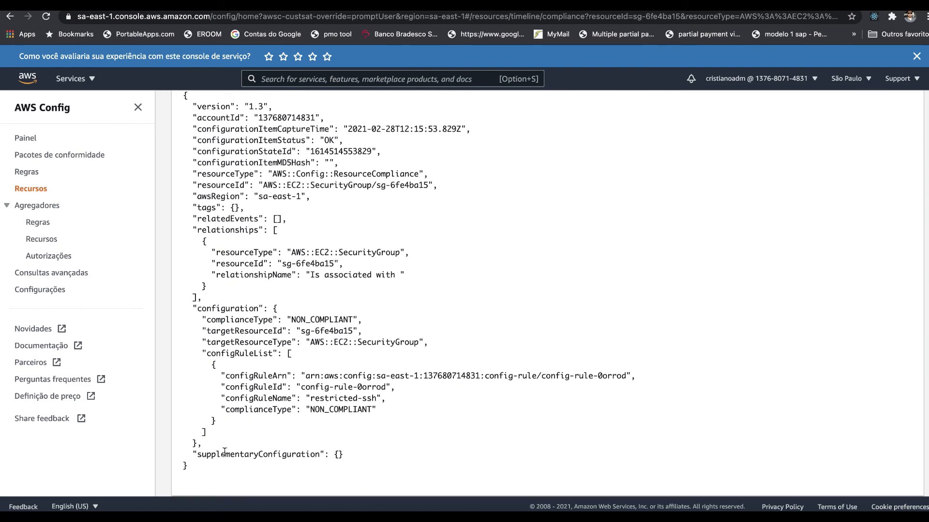
scroll(224, 453, down, 1)
Step: Review the compliance record's general details, rule status and JSON difference again
scroll(225, 452, up, 10)
scroll(224, 454, up, 1)
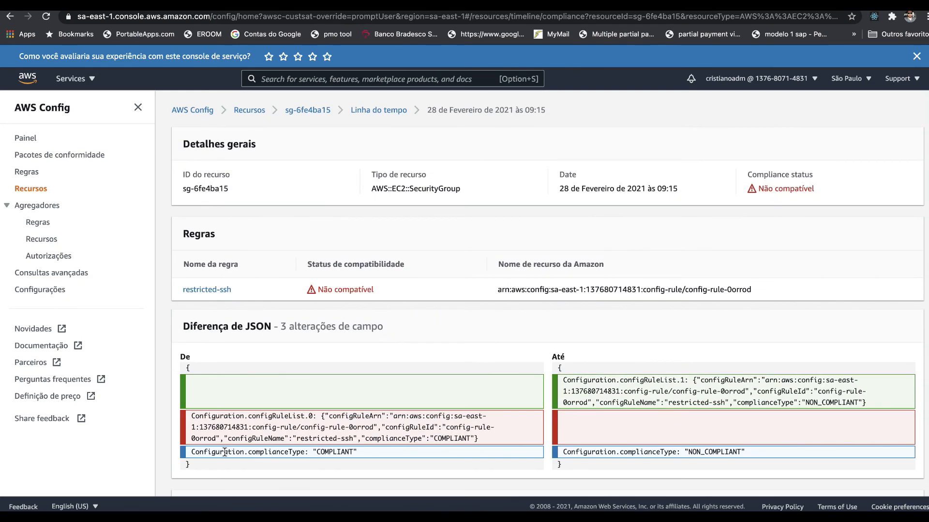
scroll(225, 452, down, 2)
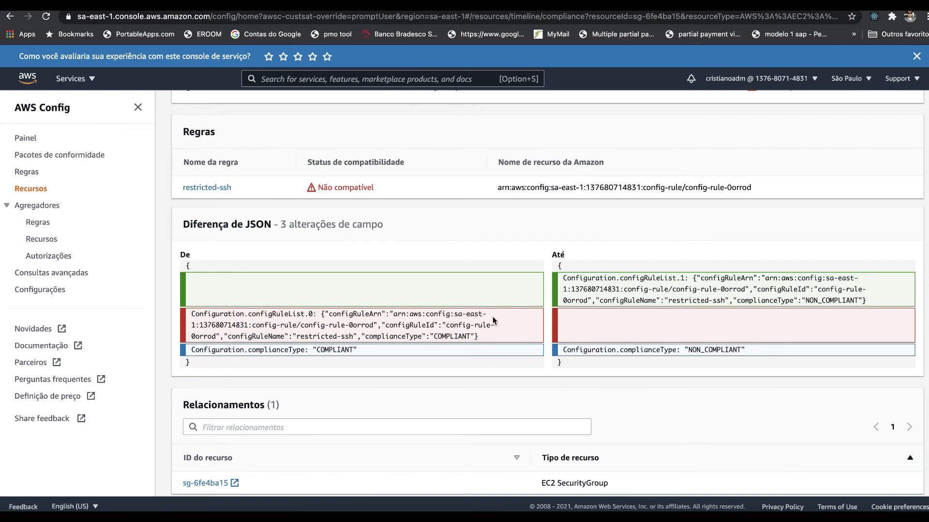
scroll(441, 242, up, 3)
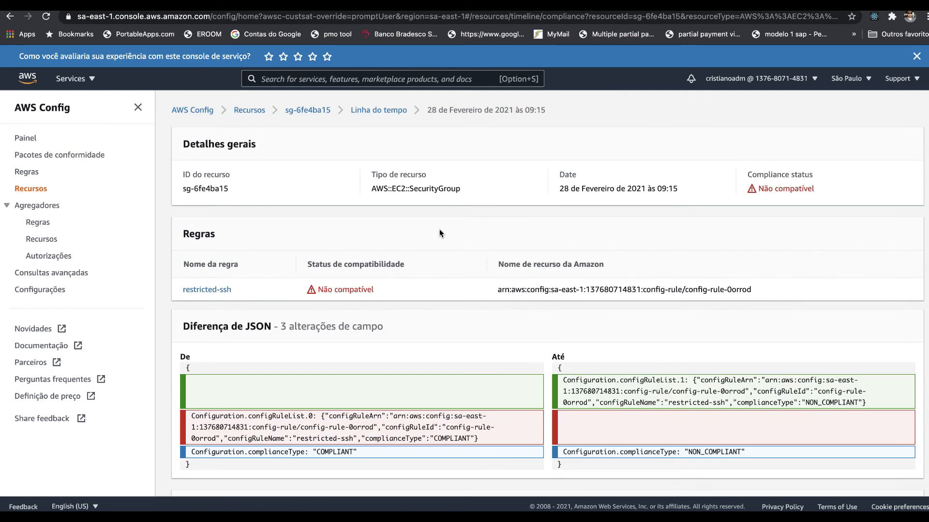
Step: Return through the timeline to sg-6fe4ba15's details and open its applied restricted-ssh rule
click(388, 110)
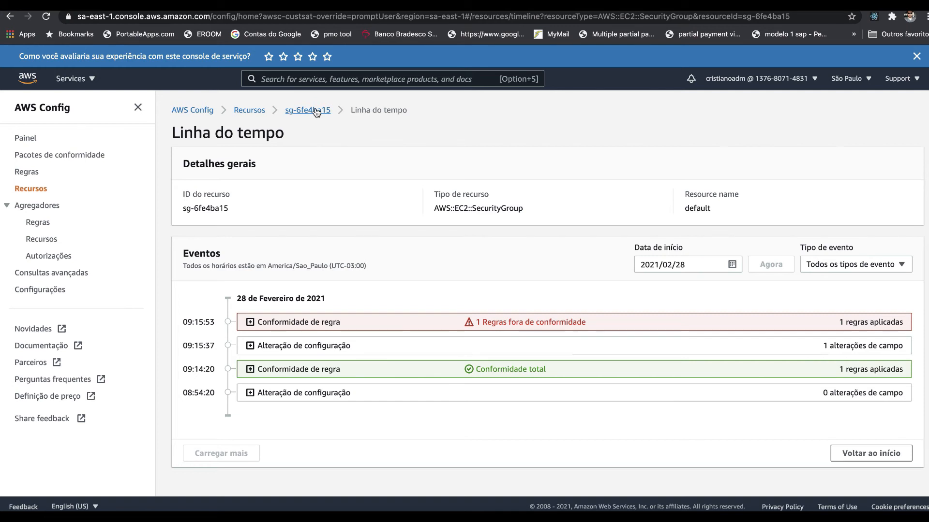
click(315, 109)
scroll(355, 361, down, 3)
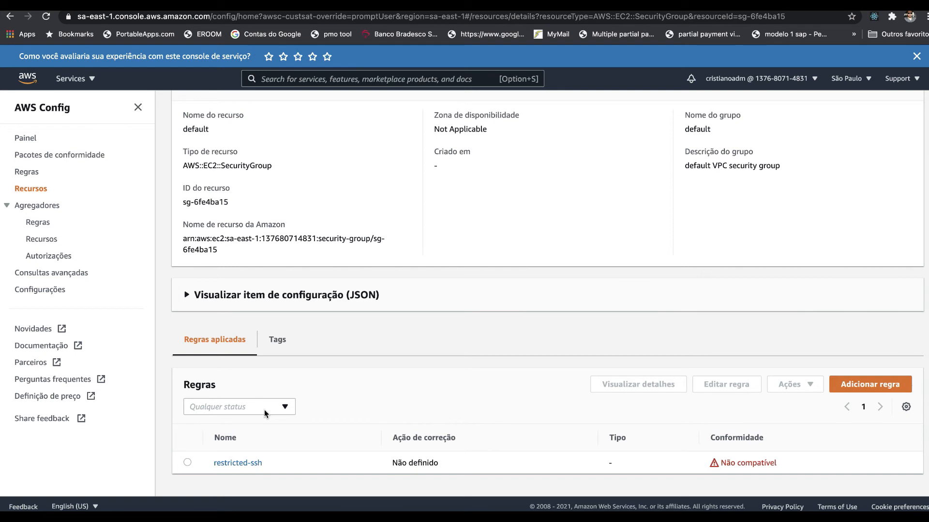
click(238, 464)
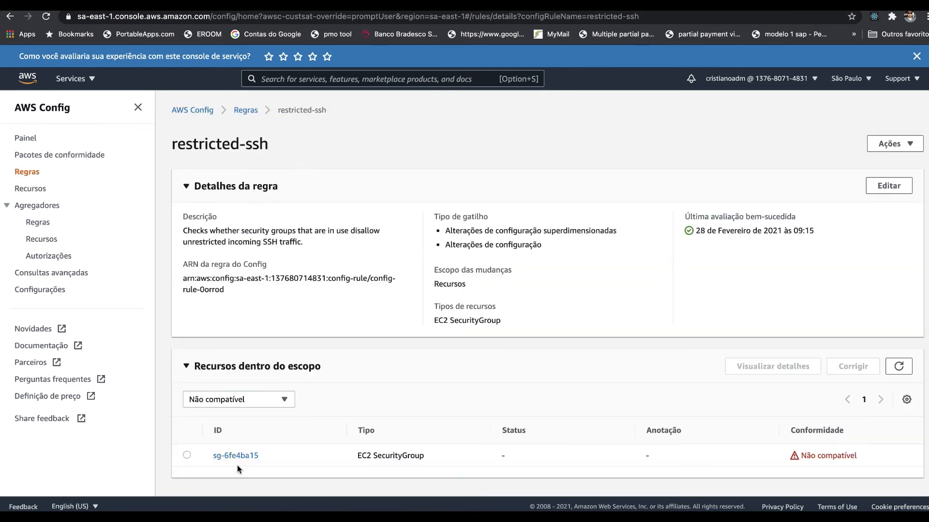
Step: Filter the rule's in-scope resources by Todos and review the security groups' compliance
click(278, 398)
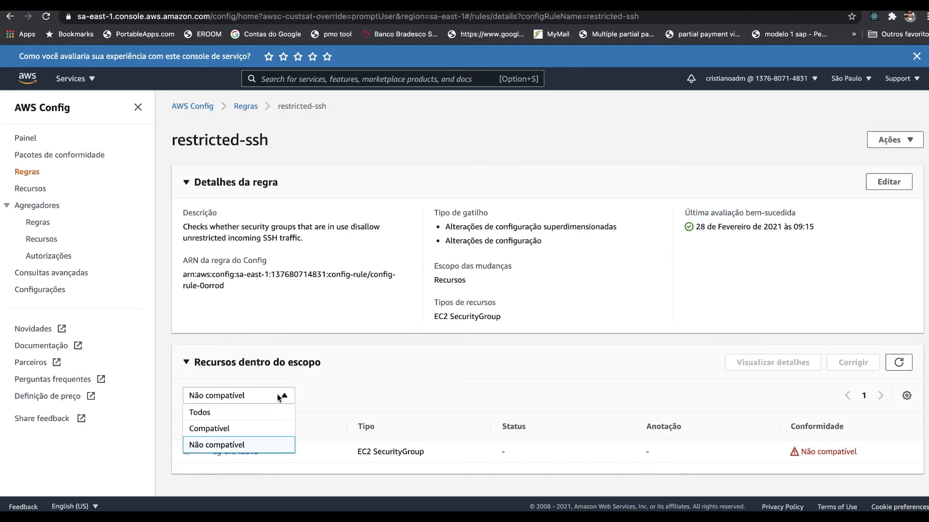
click(271, 413)
scroll(311, 439, down, 1)
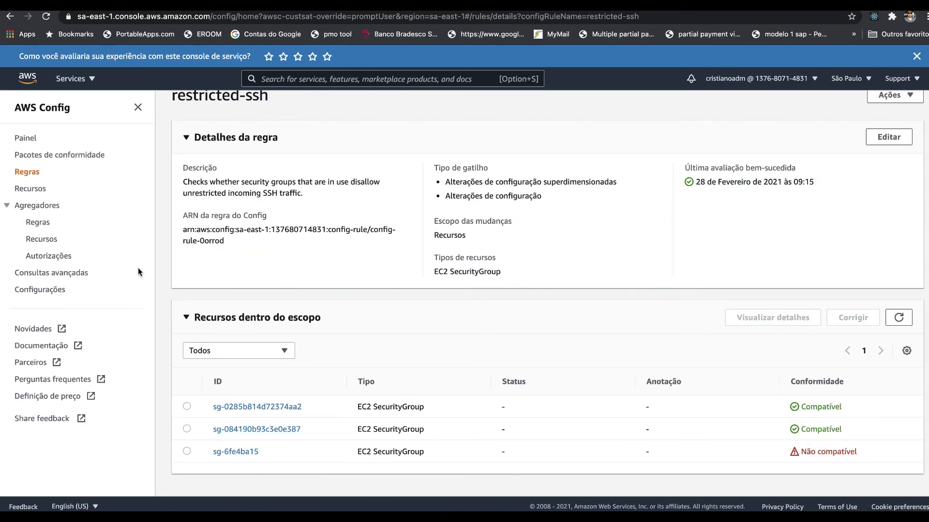
Step: Open the AWS Config dashboard and review the resource inventory and compliance status
click(25, 139)
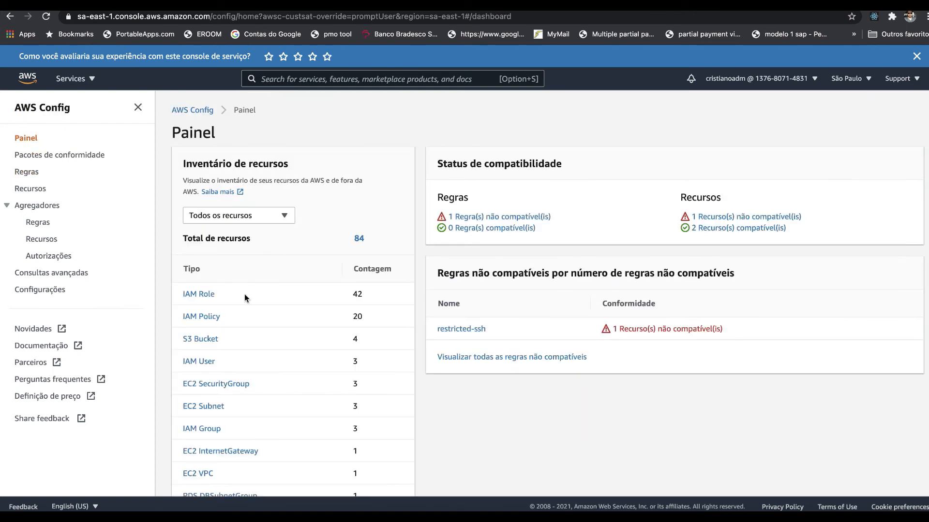
scroll(245, 295, down, 2)
scroll(245, 295, up, 2)
scroll(548, 298, down, 1)
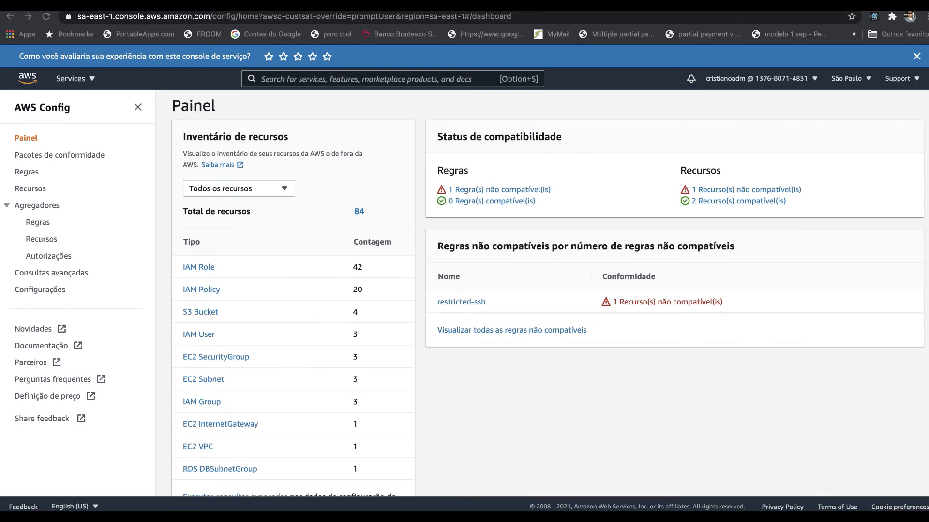
Step: Delete the restricted-ssh rule's evaluation results, entering Delete as the confirmation text
click(23, 173)
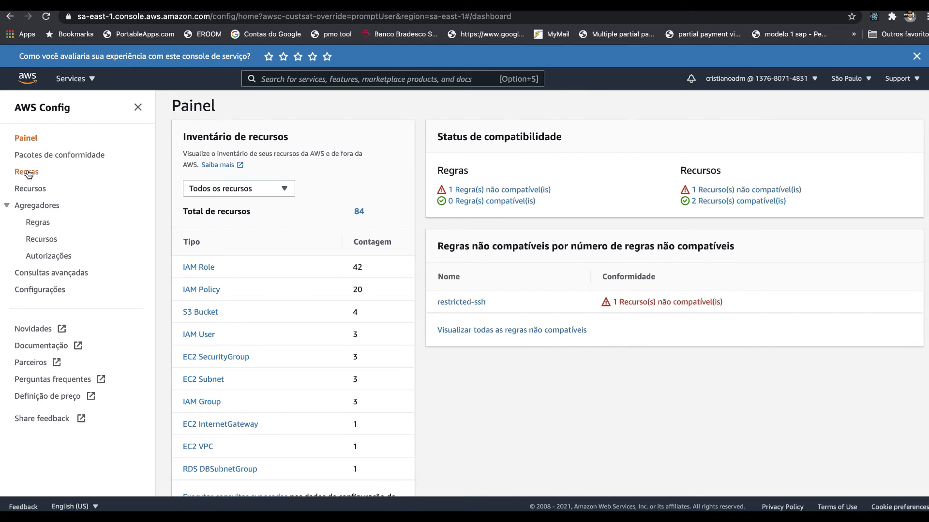
click(27, 172)
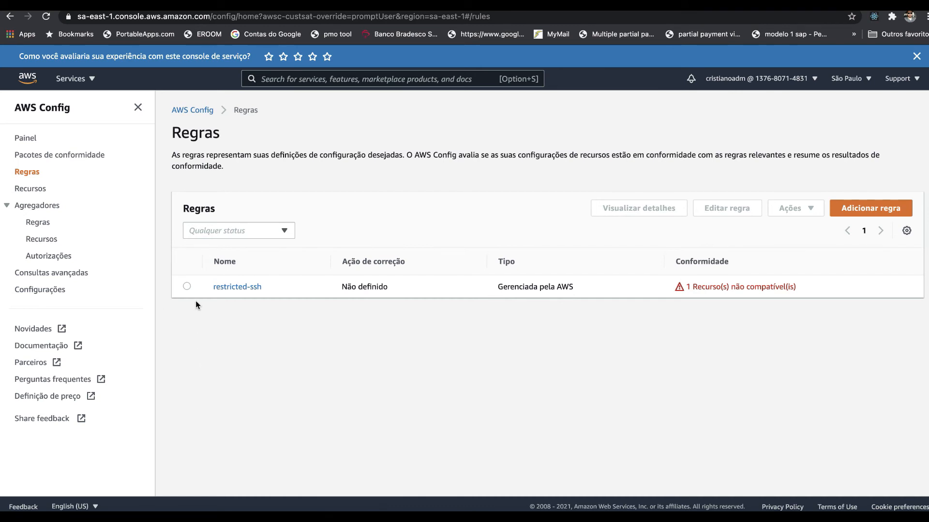
click(187, 286)
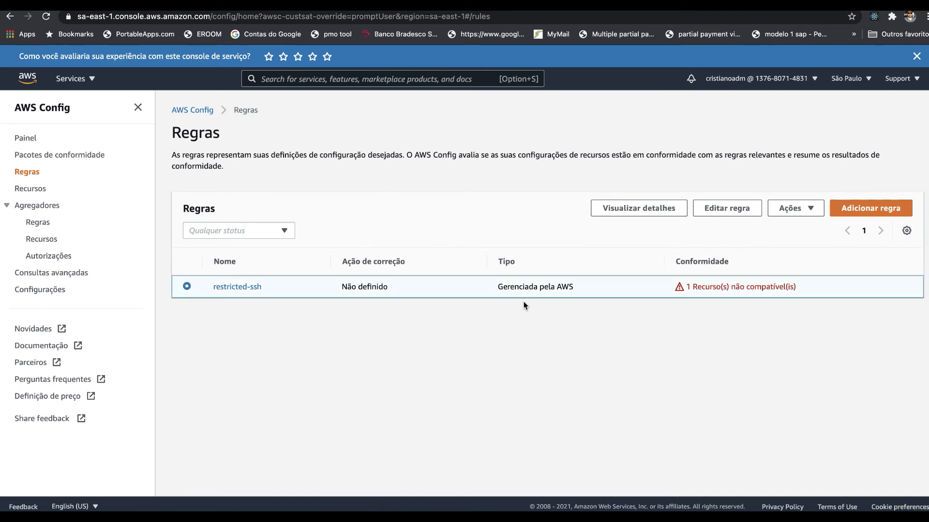
click(805, 209)
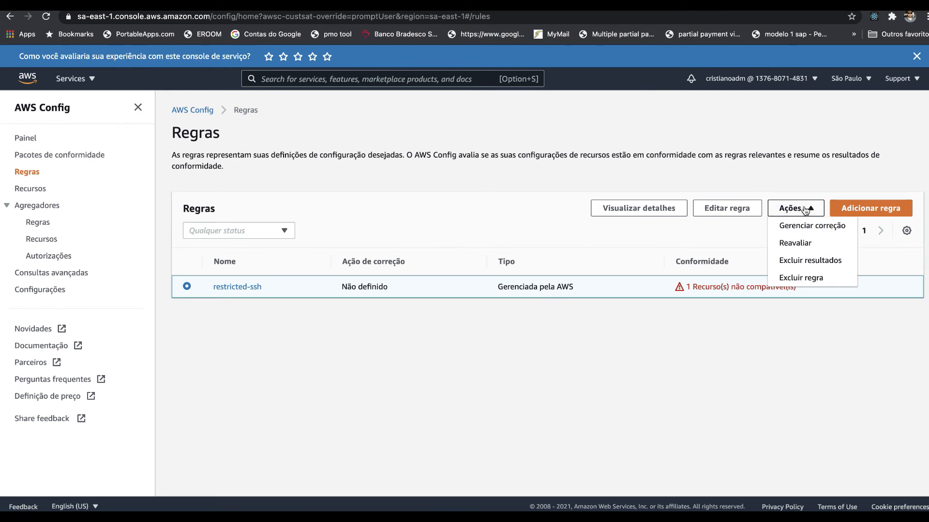
click(817, 263)
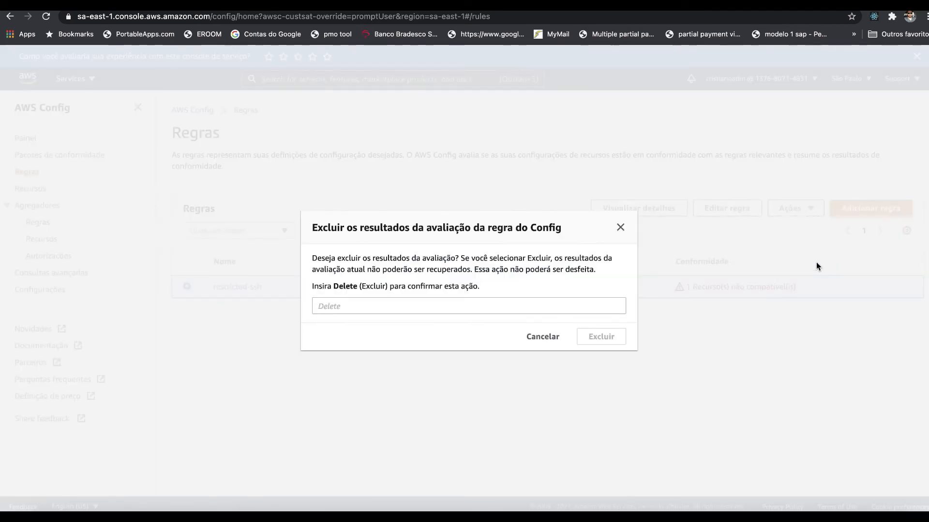
click(513, 306)
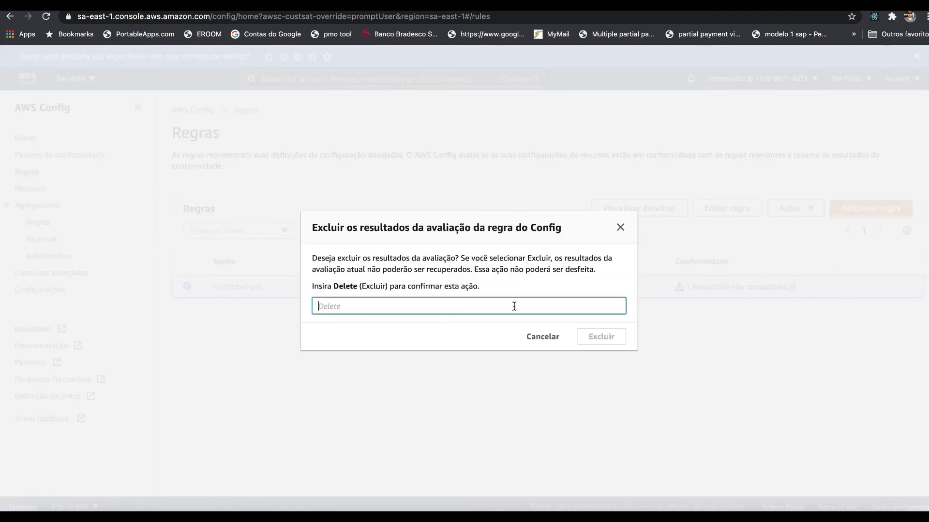
text(delete)
double_click(389, 309)
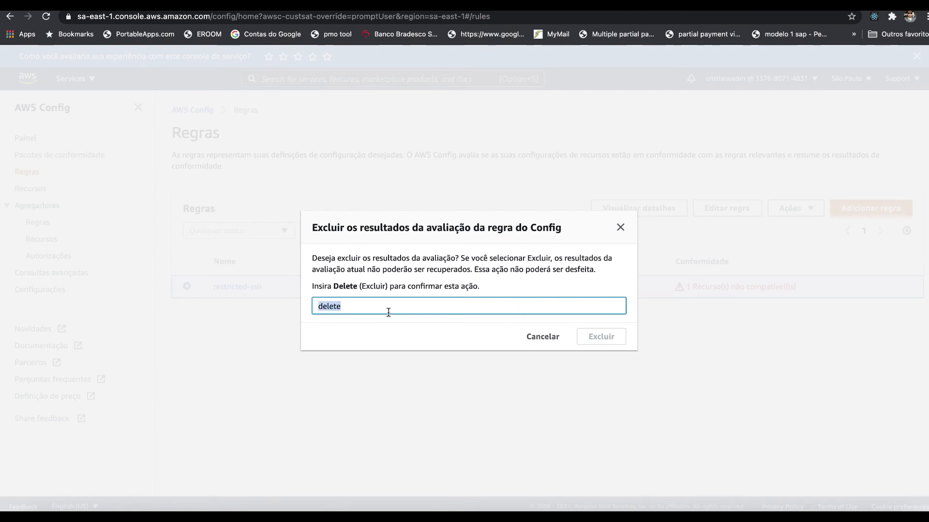
text(Delete)
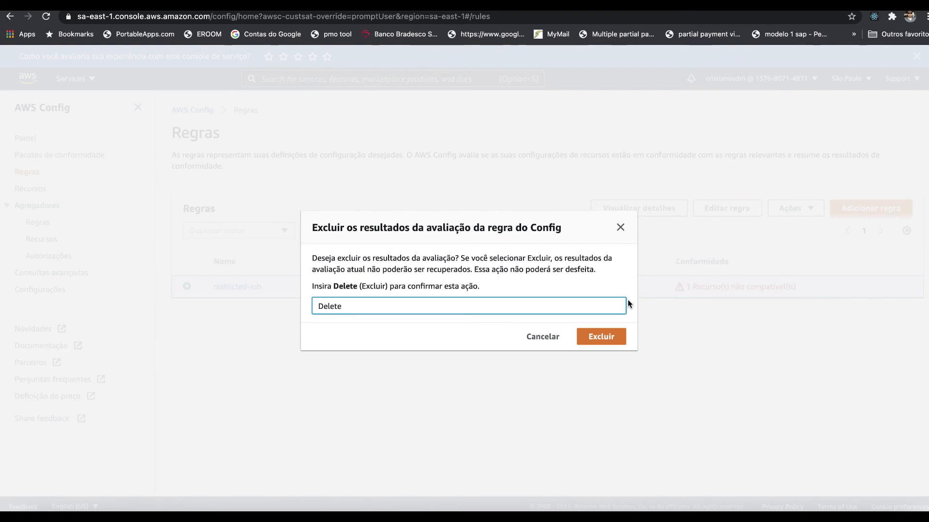
click(604, 338)
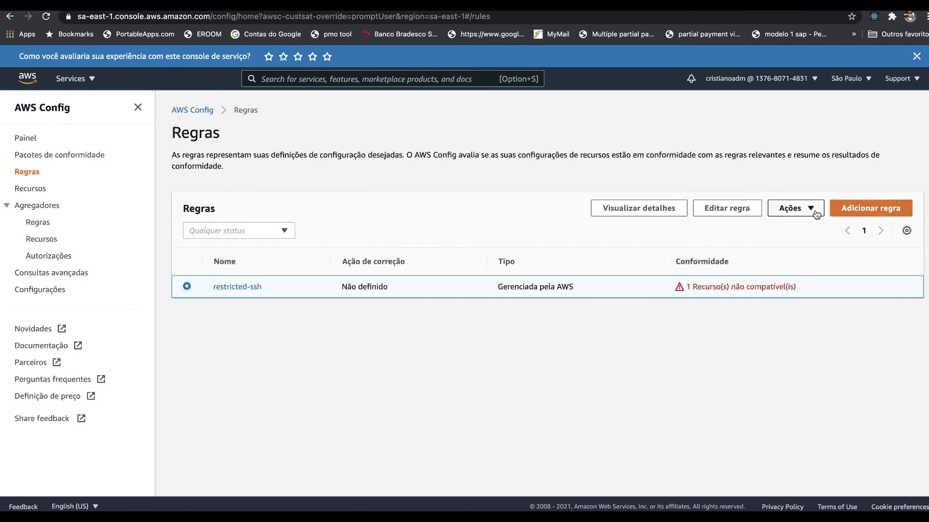
Step: Permanently delete the restricted-ssh rule, entering Delete as the confirmation text
click(799, 210)
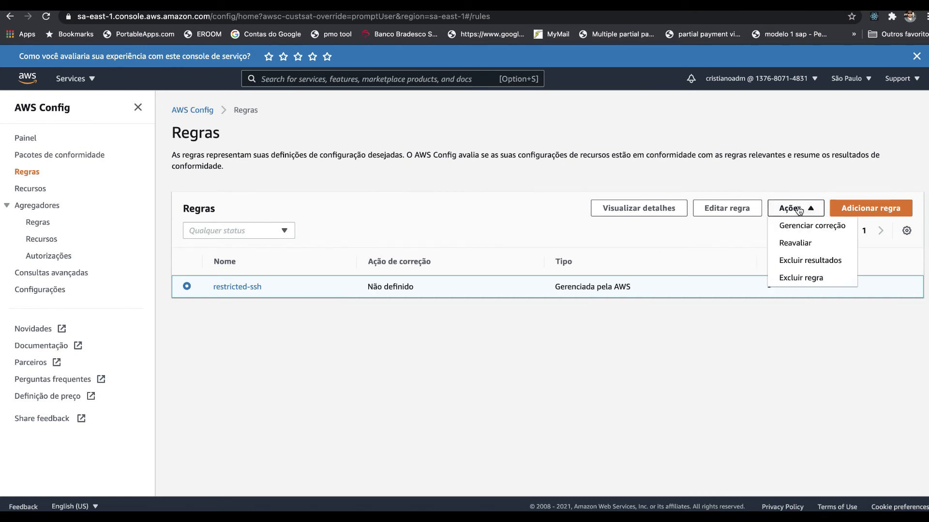
click(806, 278)
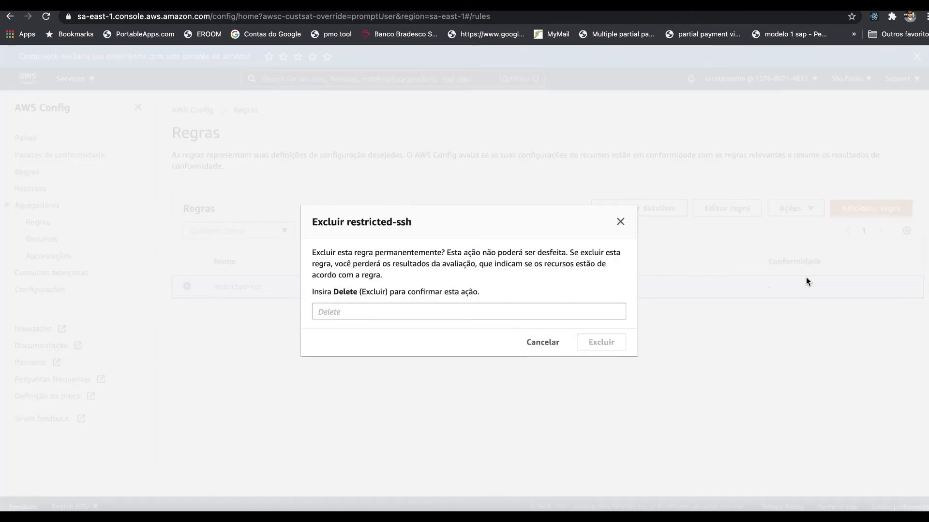
click(443, 312)
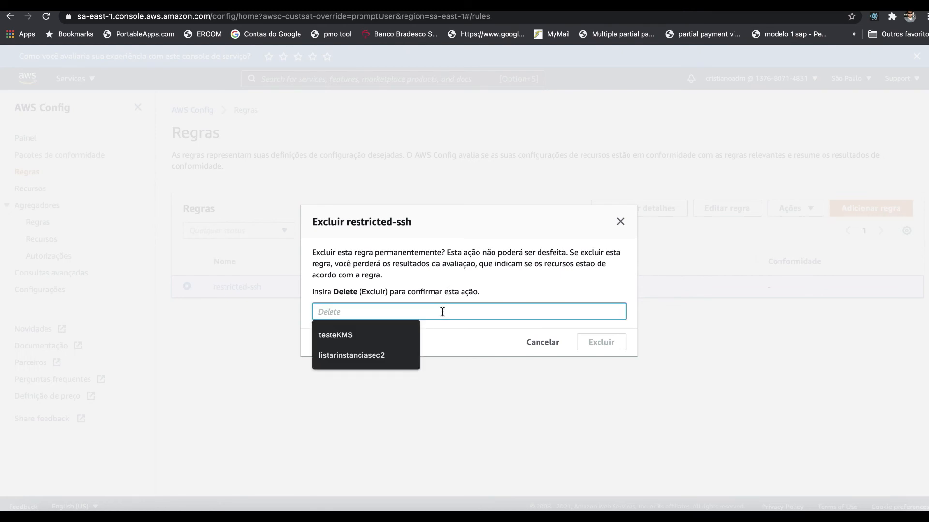
text(Delete)
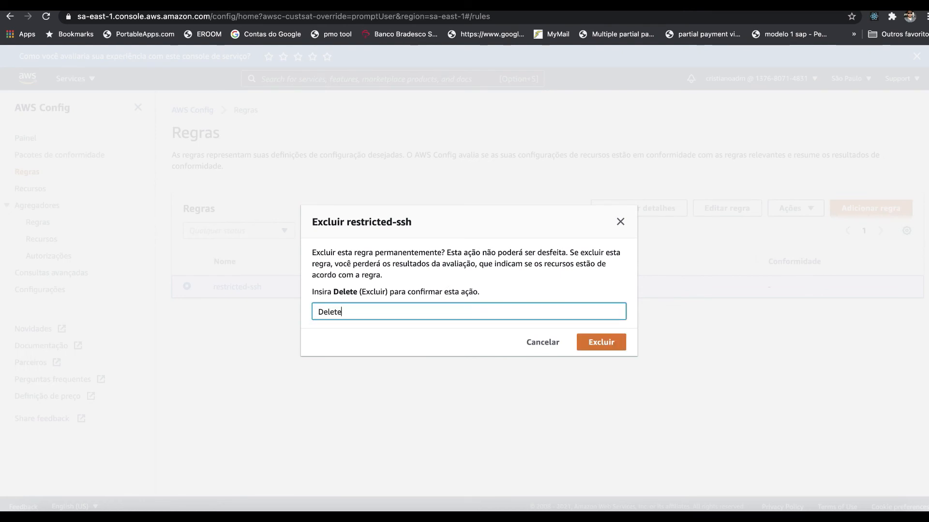
click(603, 344)
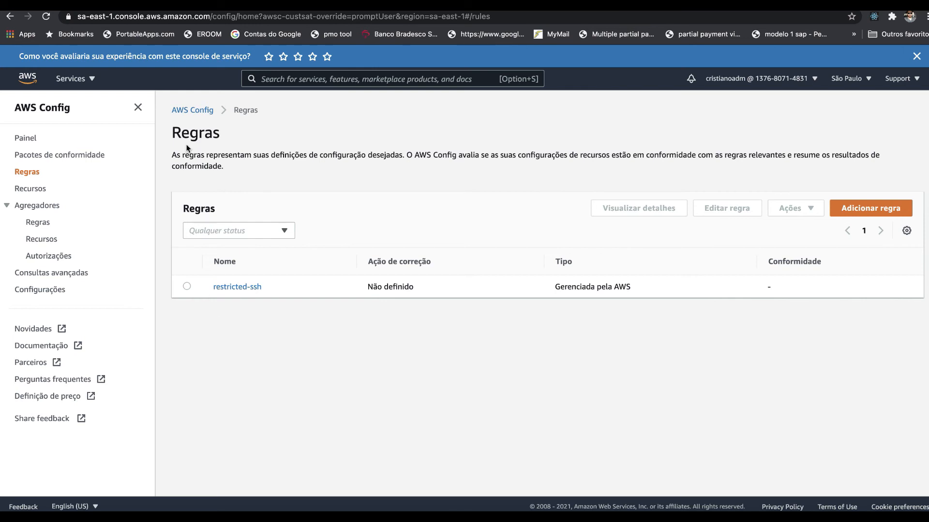
Step: Turn off recording in the AWS Config recorder settings and save the configuration
click(37, 294)
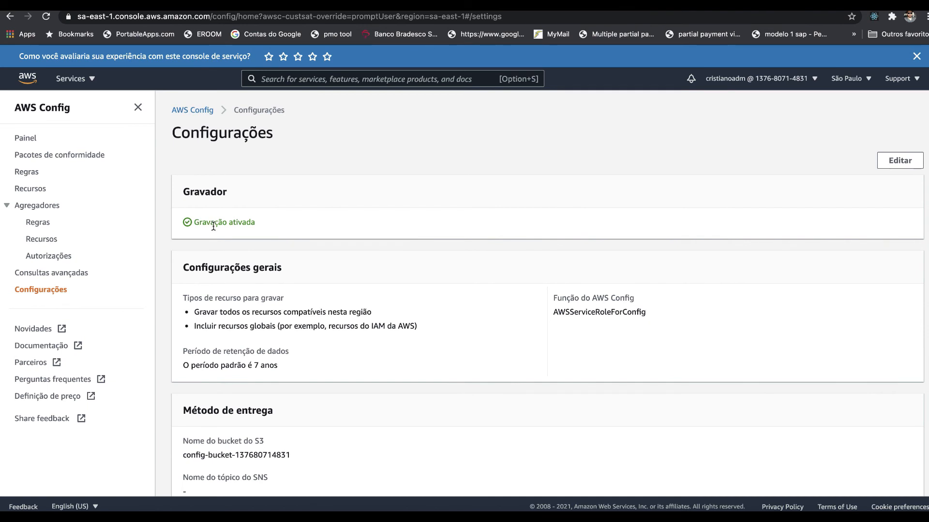
click(901, 163)
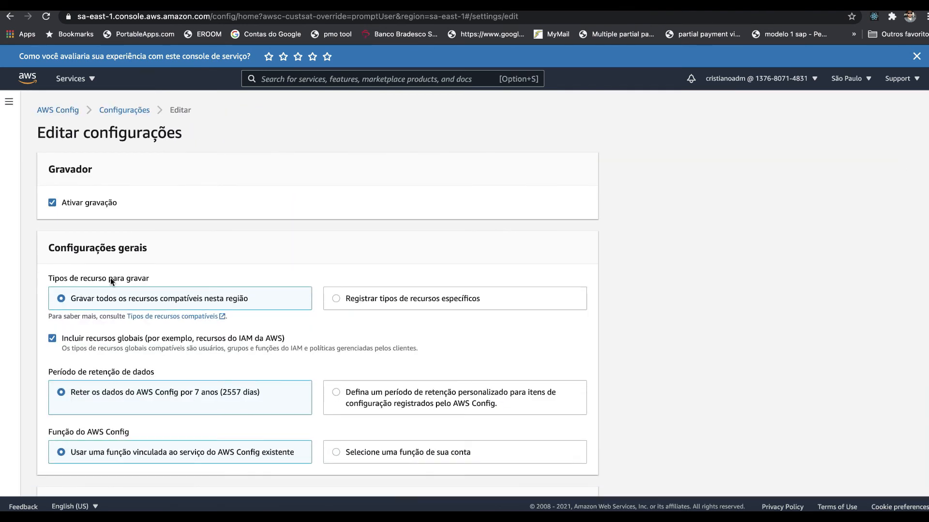
click(70, 204)
scroll(69, 340, down, 5)
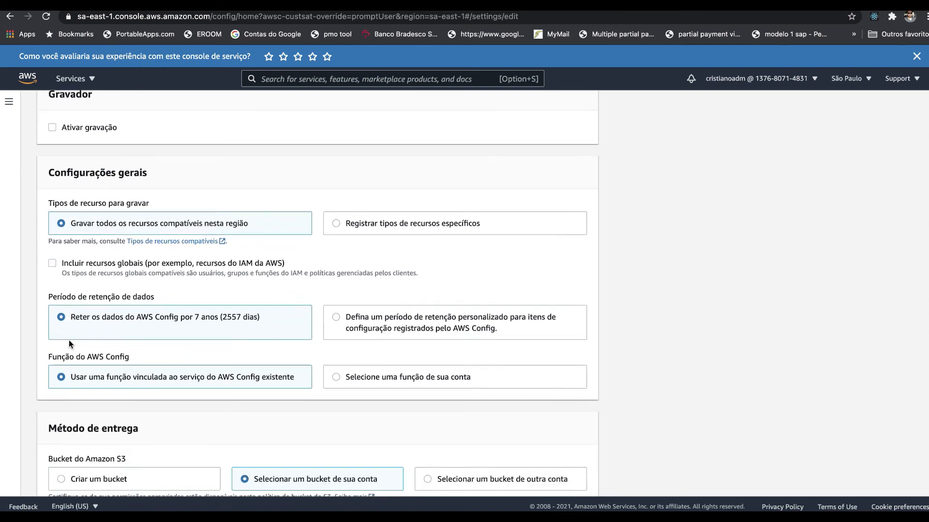
scroll(68, 341, down, 2)
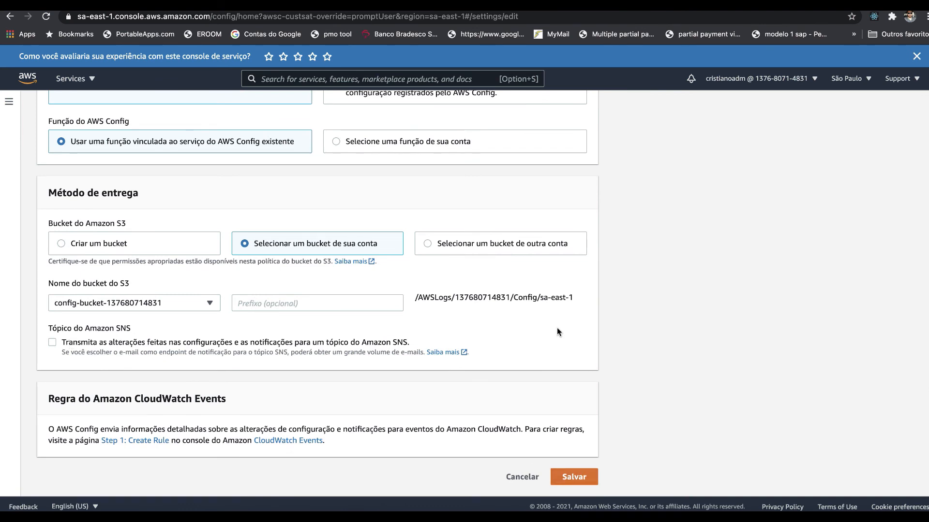
scroll(557, 331, up, 5)
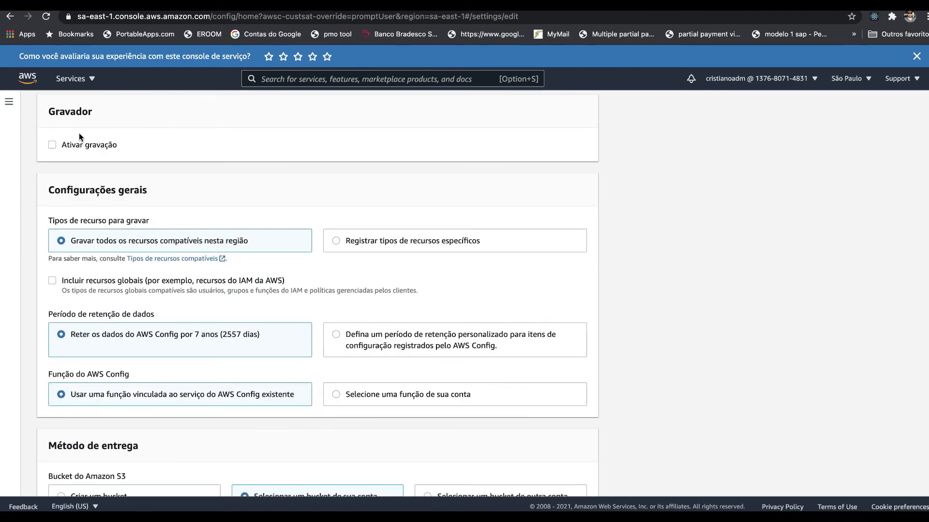
scroll(80, 134, down, 5)
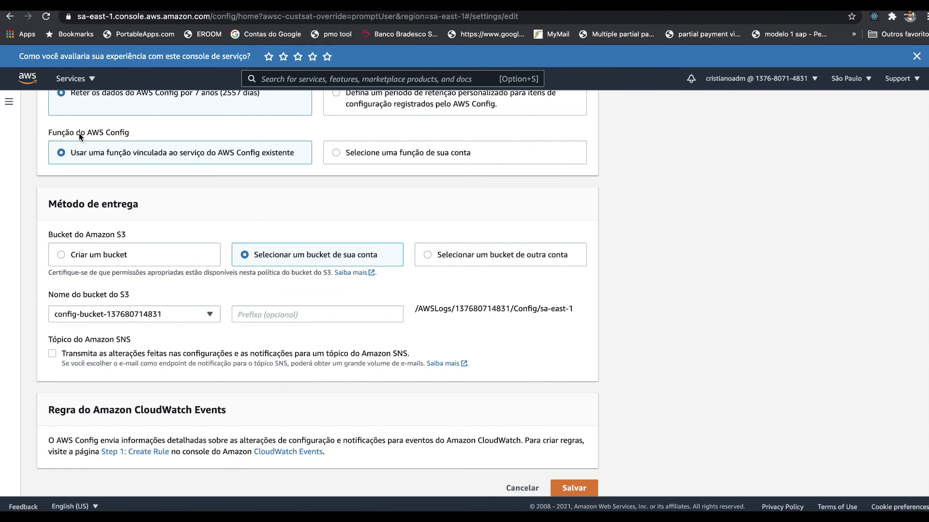
click(582, 478)
scroll(552, 276, up, 4)
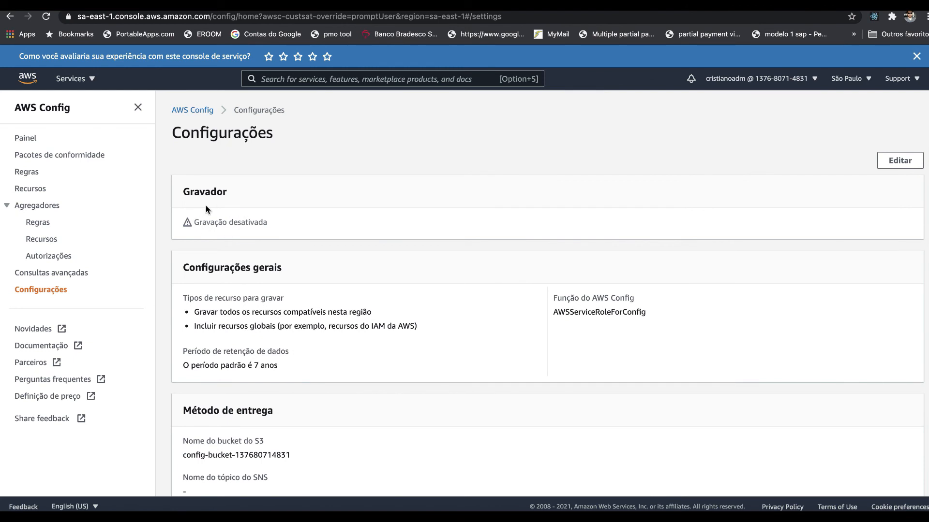
Step: Try to delete the restricted-ssh rule again from the rules list, confirming with Delete
click(30, 189)
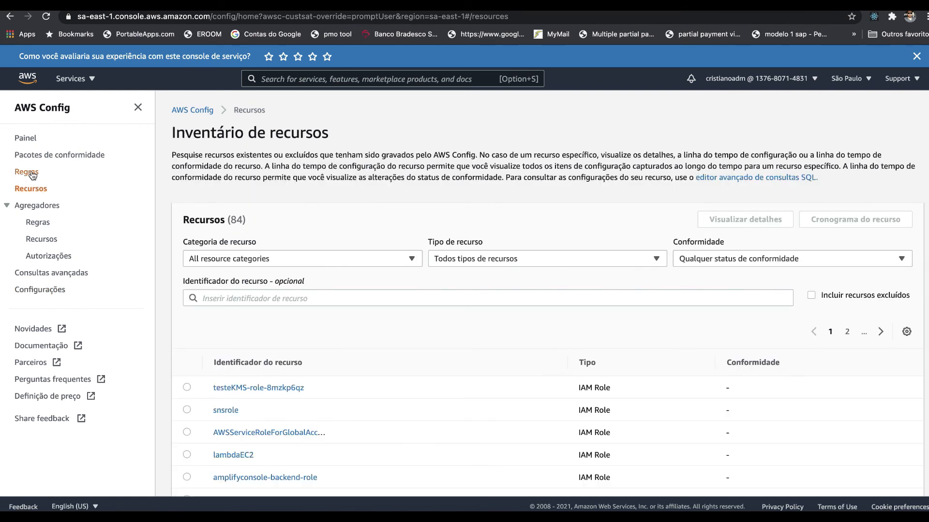
click(30, 173)
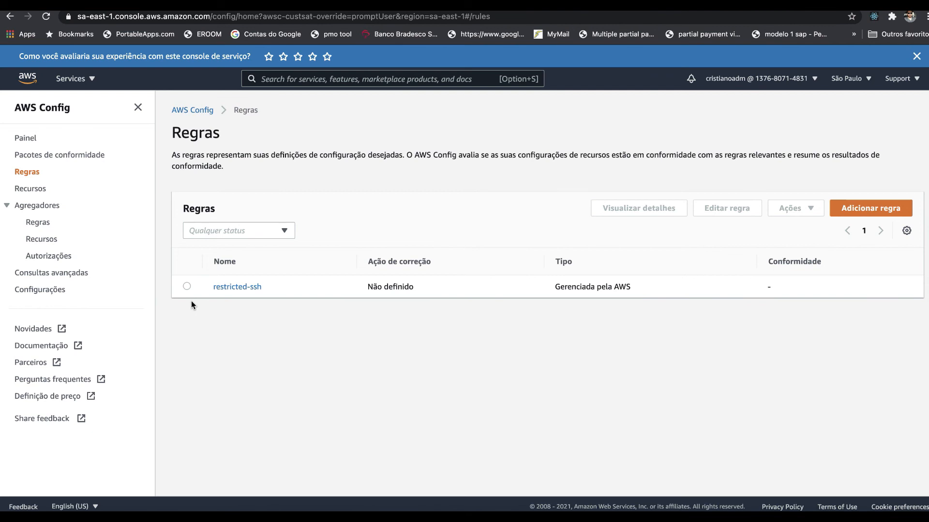
click(187, 287)
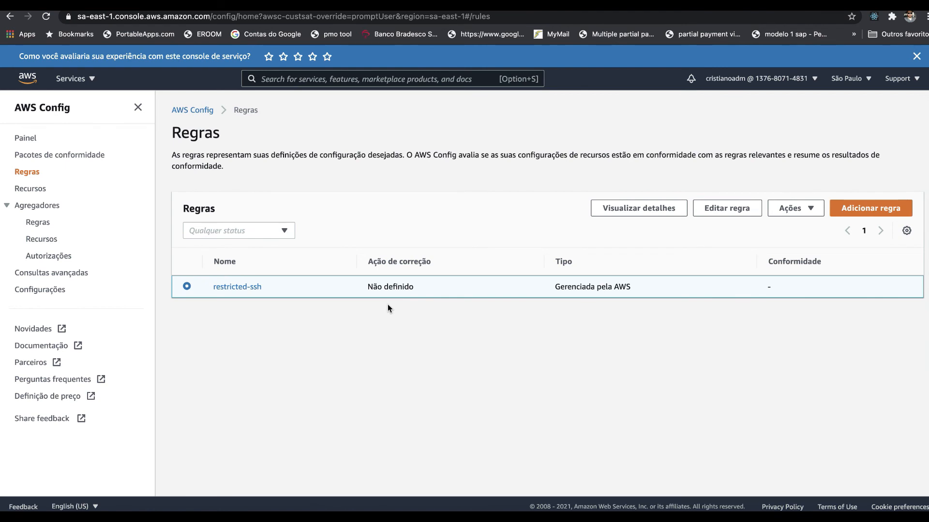
click(794, 209)
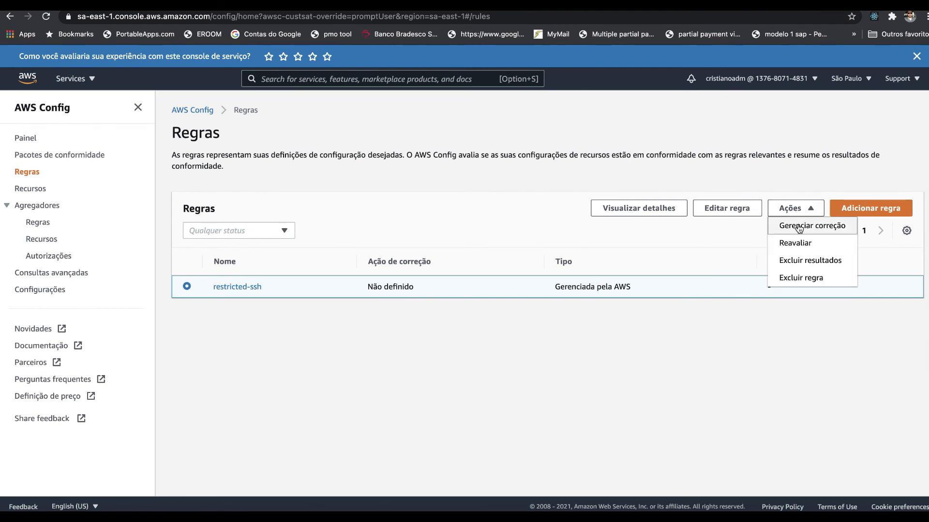
click(811, 285)
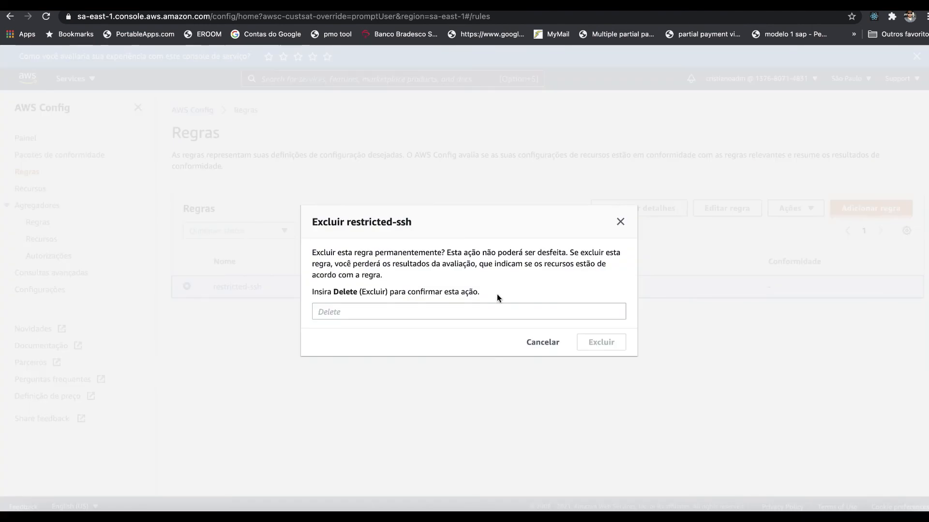
click(491, 313)
text(Delete)
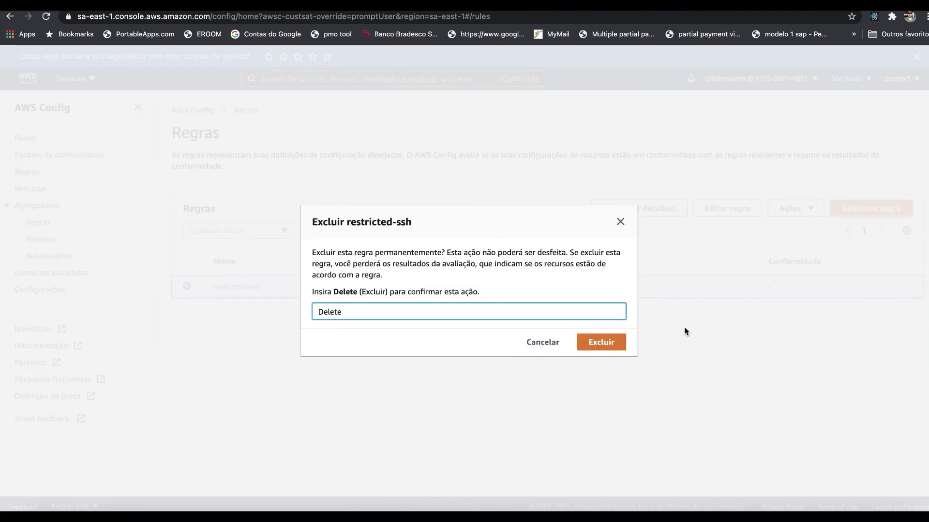
click(601, 343)
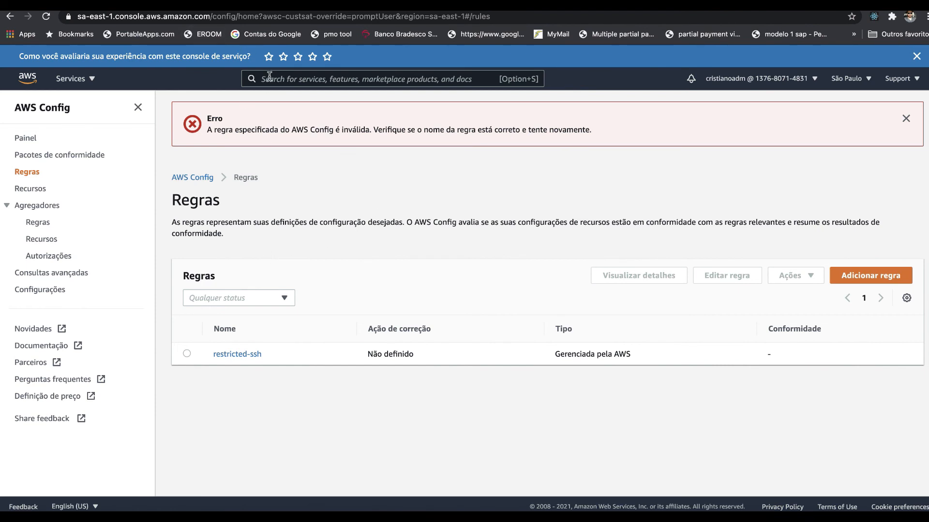
Step: Switch to Amazon S3, open the bucket that stores AWS Config data and look inside its AWSLogs folder
text(s3)
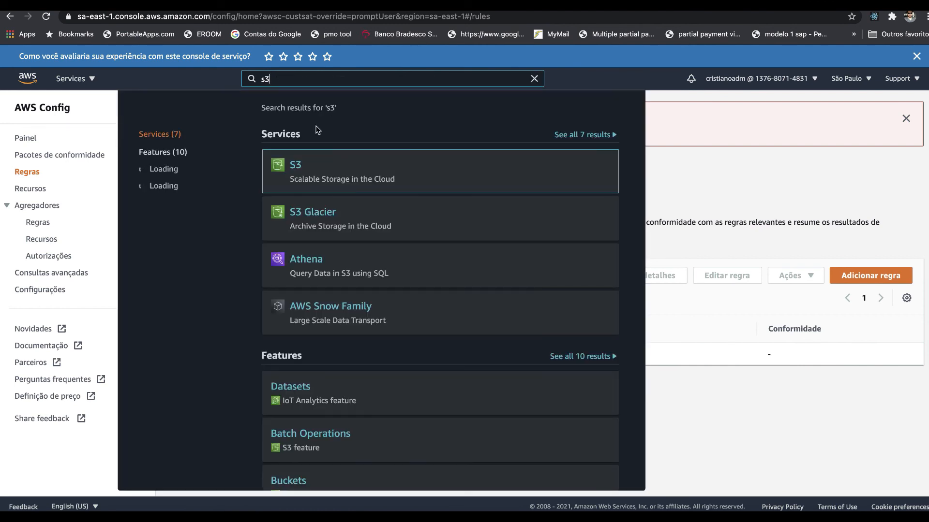
click(296, 166)
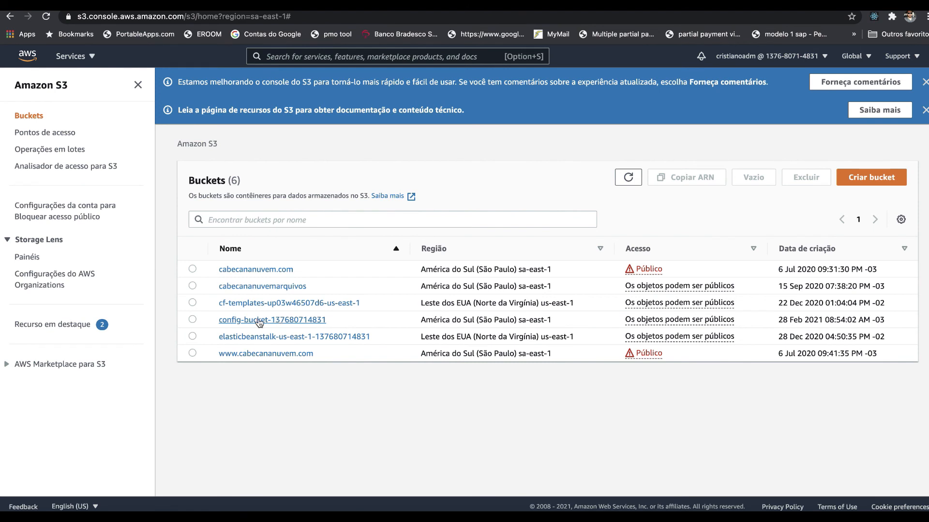
click(193, 318)
click(245, 321)
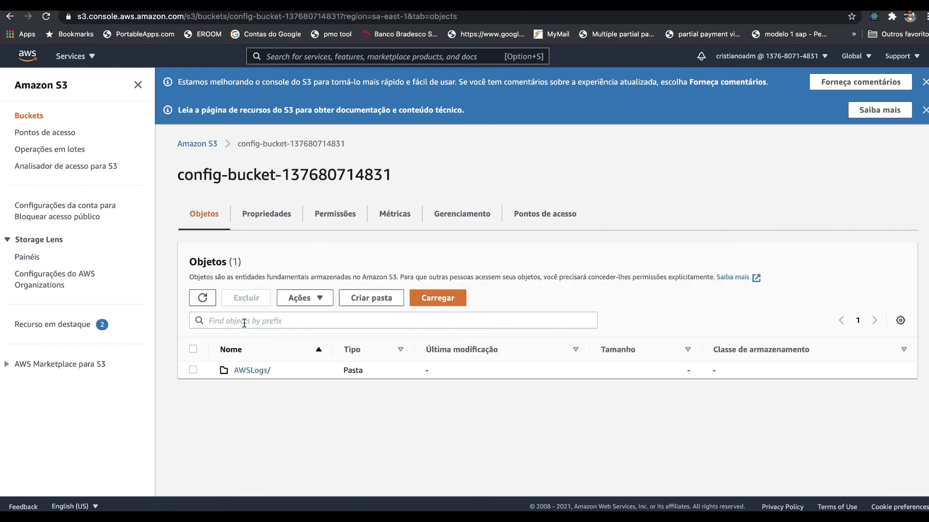
click(254, 370)
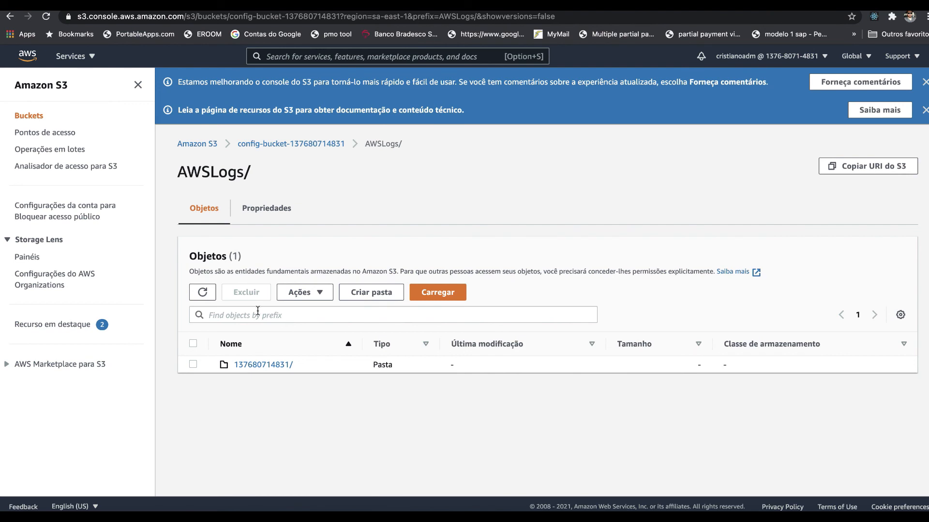
Step: Permanently delete the AWSLogs folder from the AWS Config bucket, entering "excluir permanentemente" as the confirmation text, and exit the deletion status page
click(260, 148)
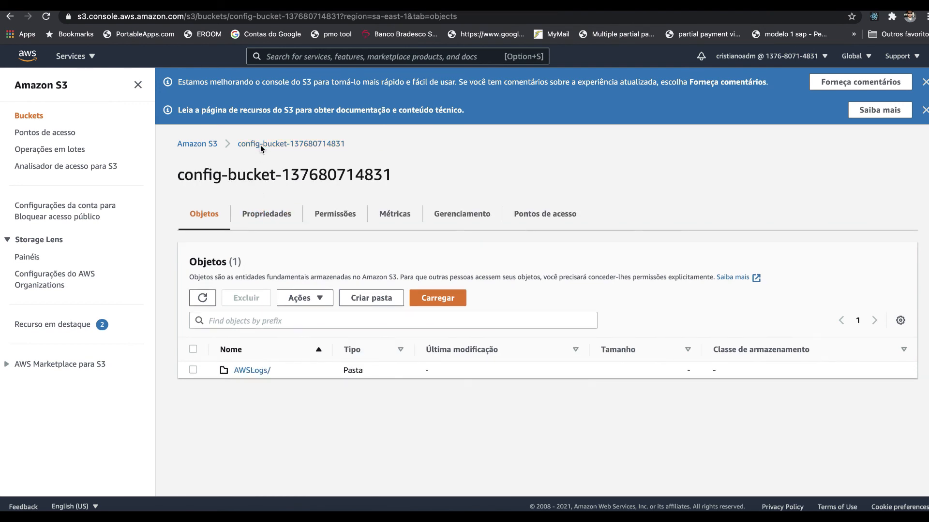
click(192, 370)
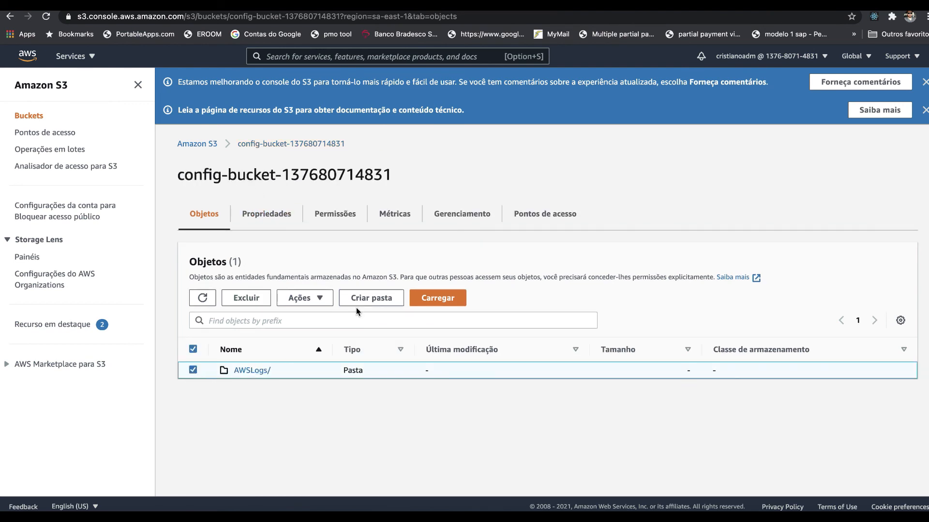
click(302, 298)
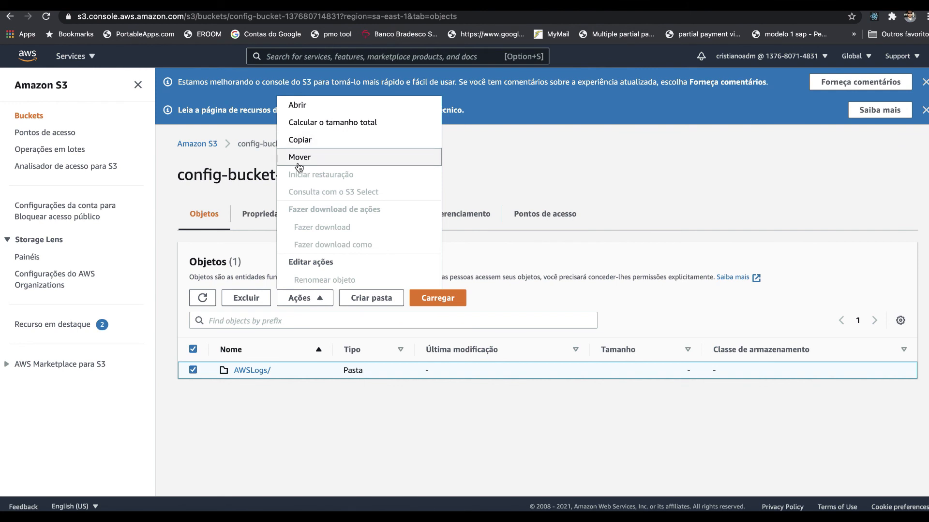
click(243, 304)
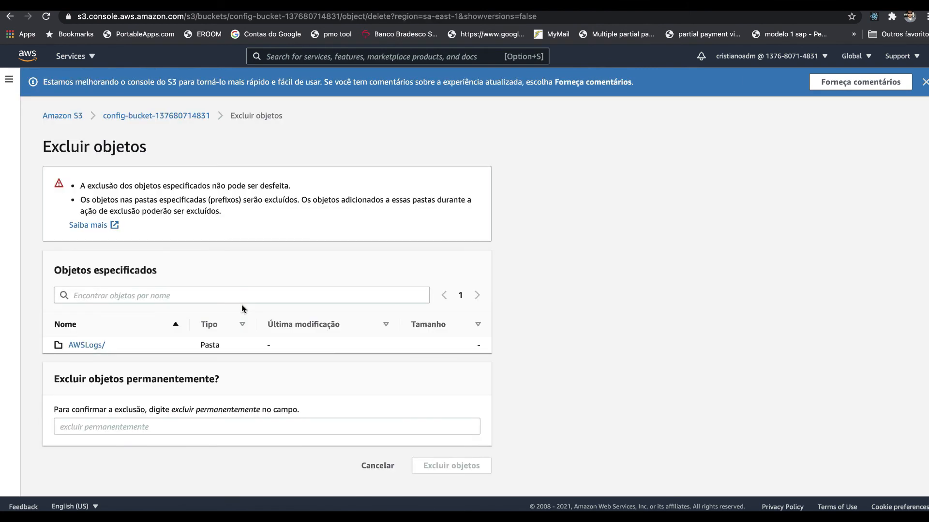
click(166, 427)
text(excluir)
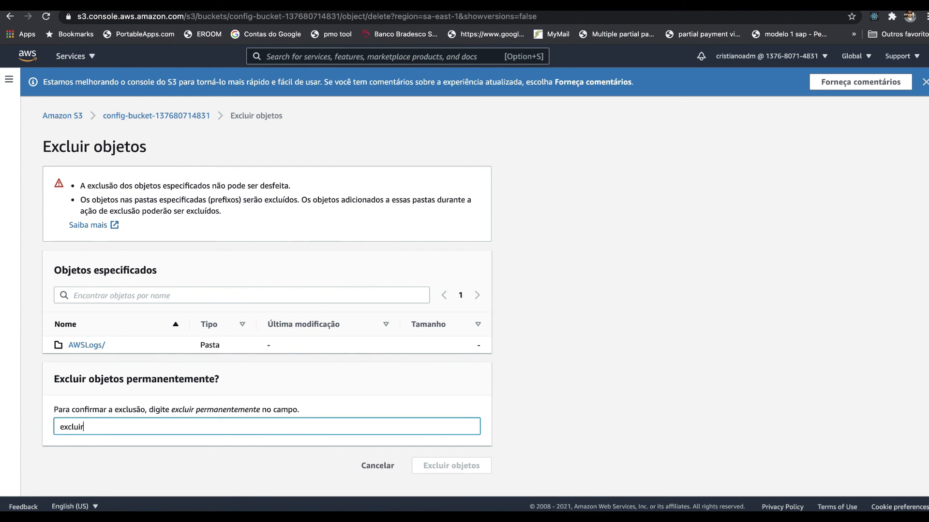
text( permanentemente)
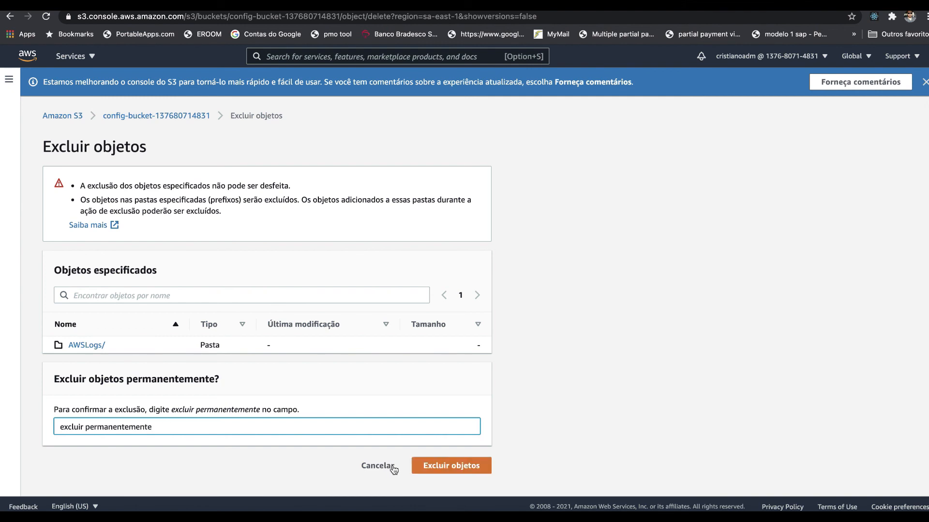
click(440, 465)
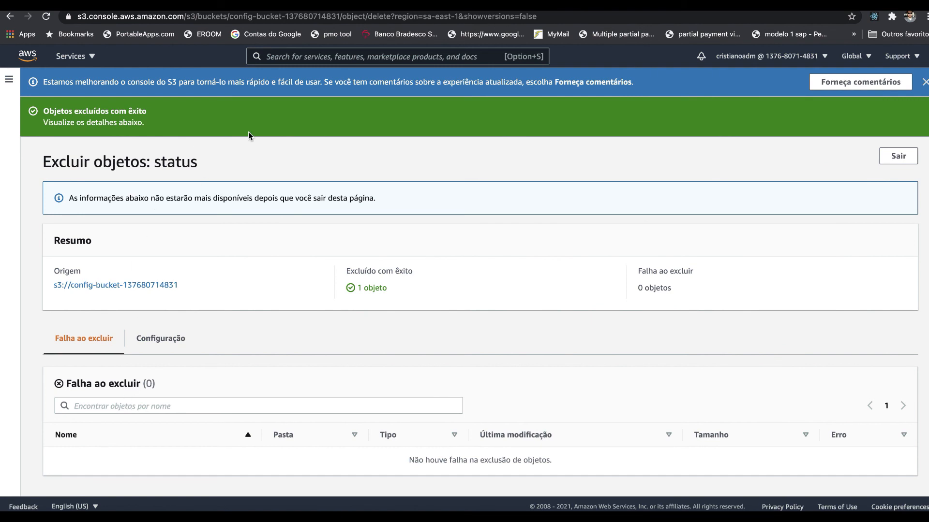
click(898, 157)
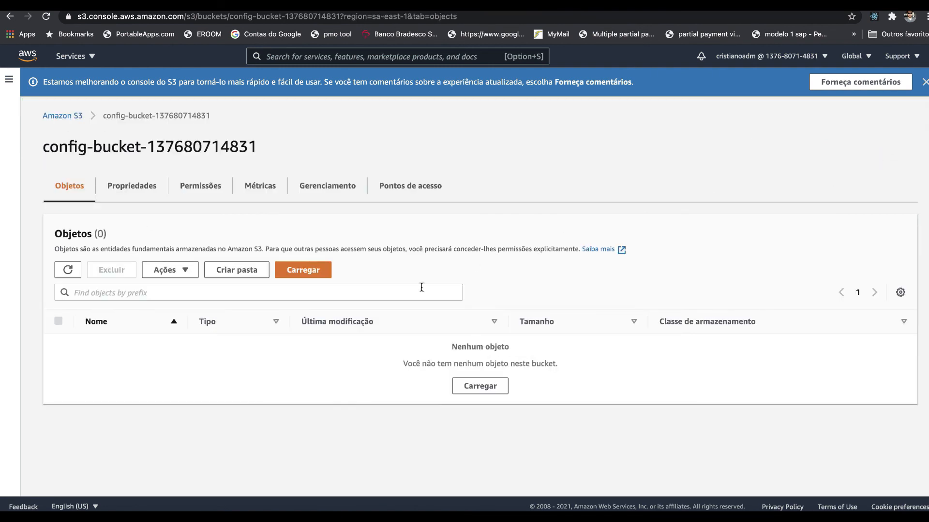
Step: Delete the emptied AWS Config bucket from the Amazon S3 bucket list, entering the bucket's name as confirmation
click(71, 115)
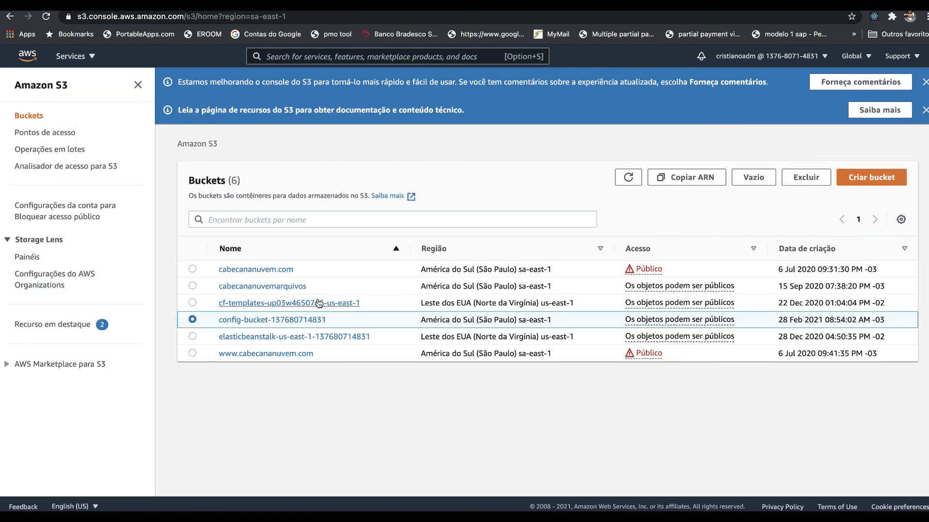
click(811, 178)
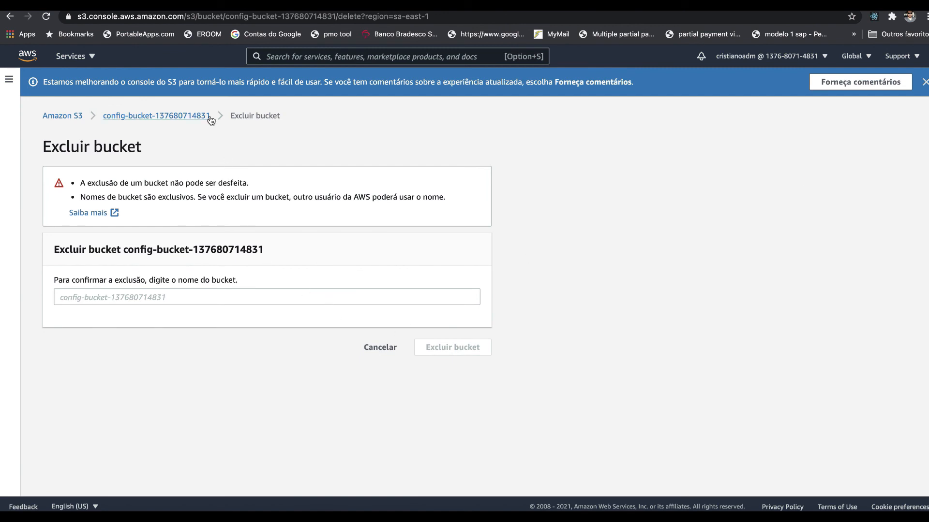
drag(202, 117, 103, 120)
key(super+c)
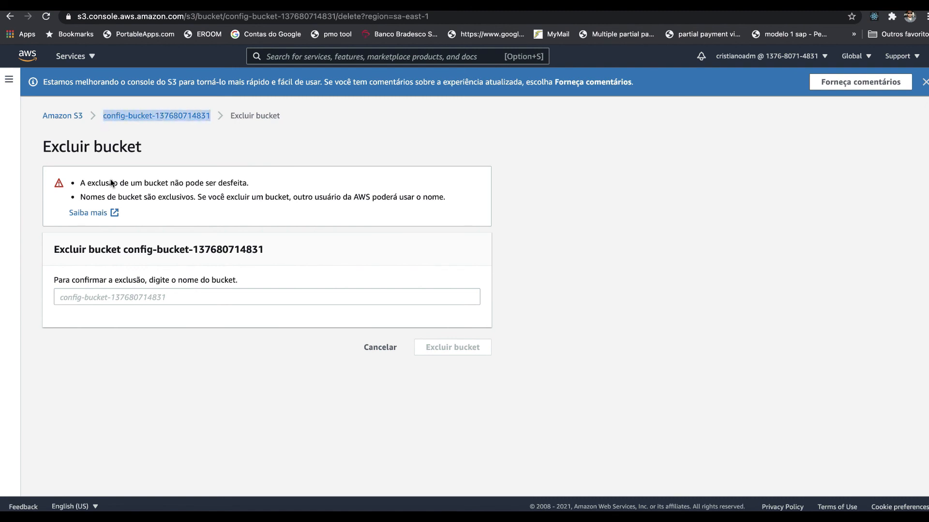
click(140, 297)
key(super+v)
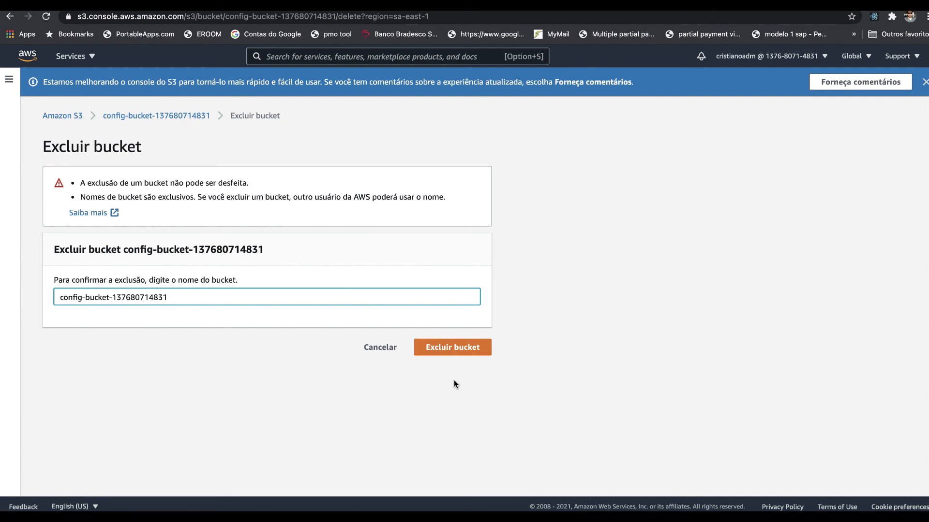
click(450, 346)
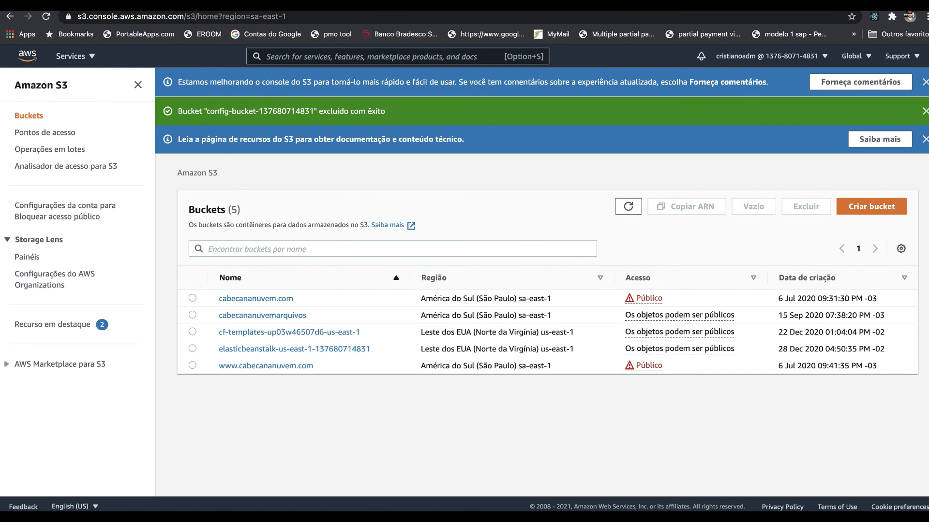
Step: Switch to AWS Config and check its rules list and the recorder status in its settings
click(287, 54)
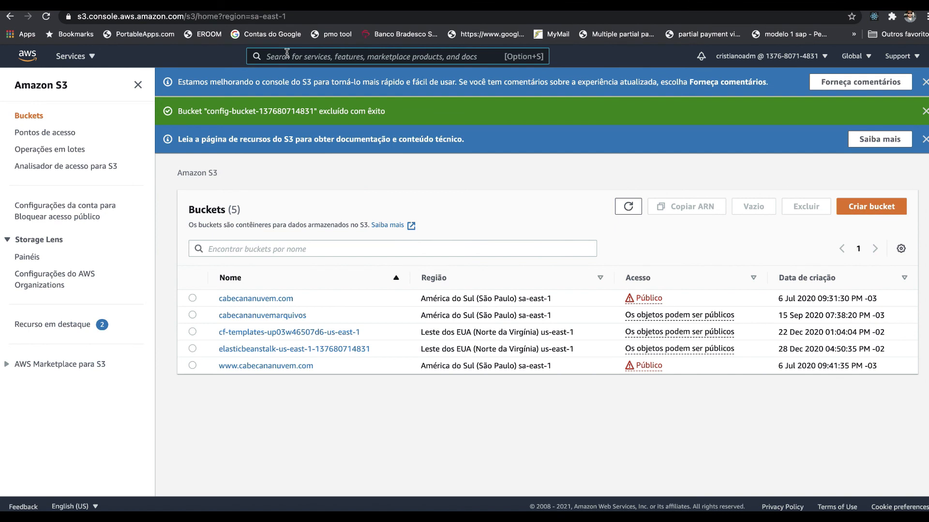
text(config)
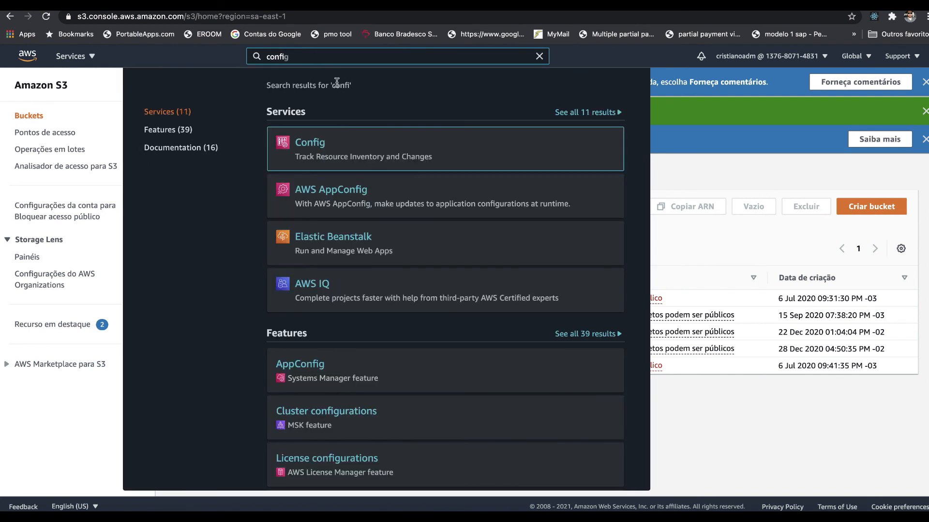
click(307, 145)
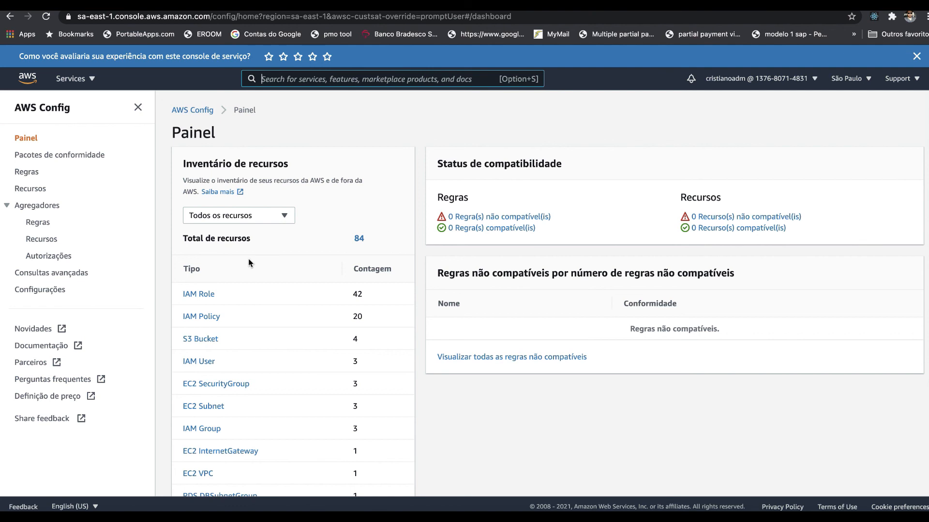
click(28, 174)
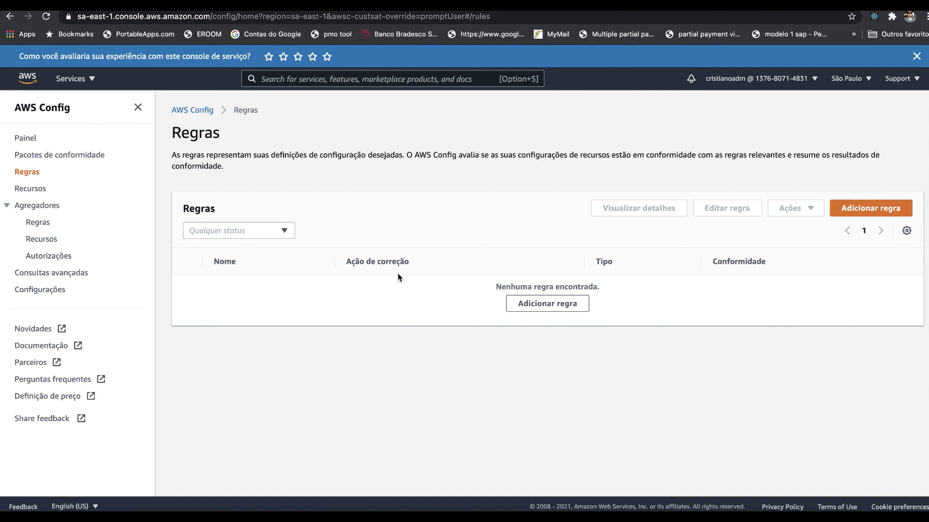
click(48, 290)
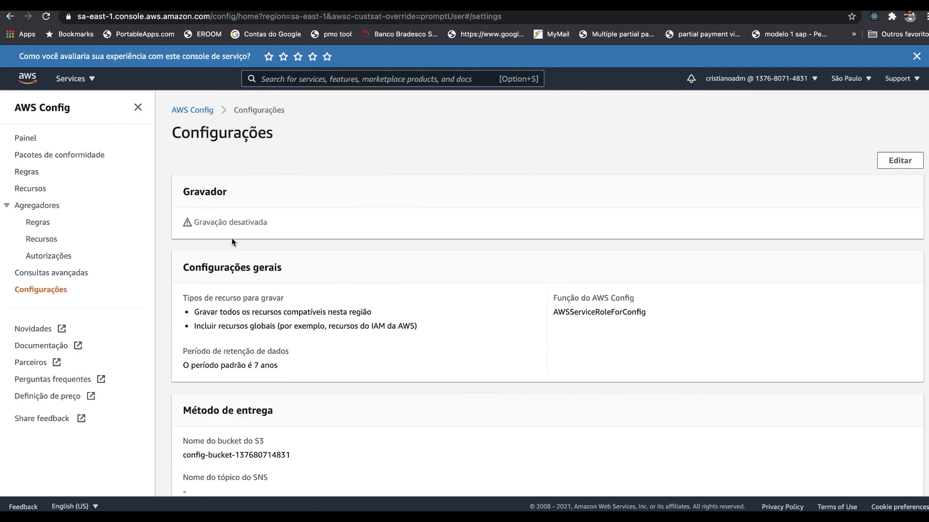
triple_click(249, 222)
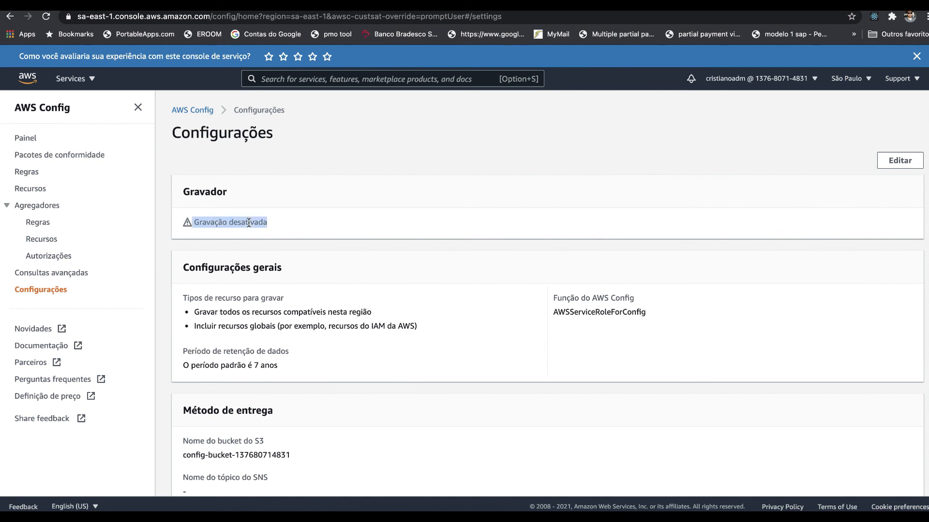